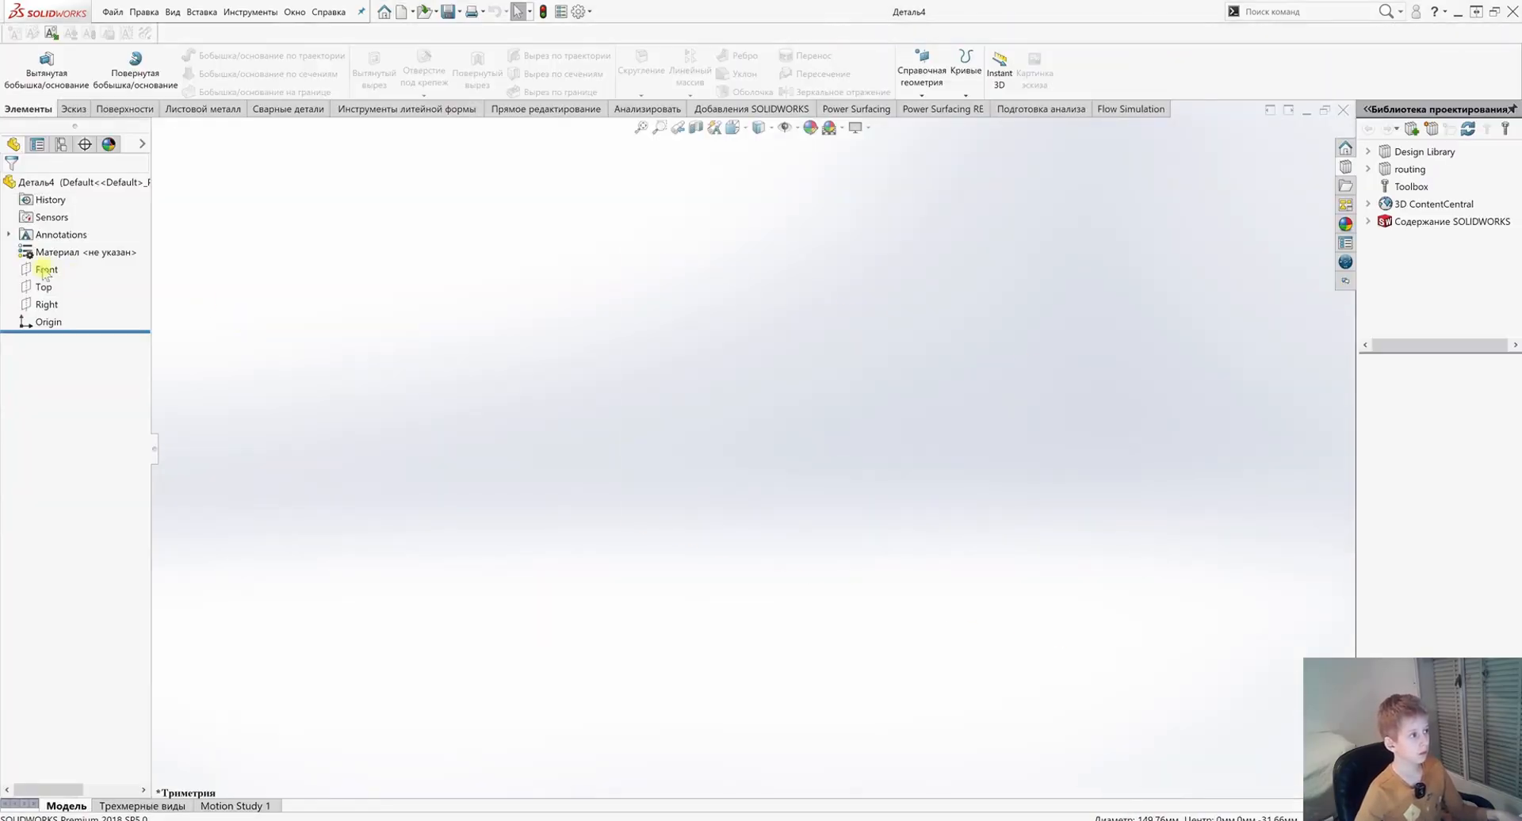
Step: Start a sketch on the Front plane and draw a slightly bowed three-point arc upward from the origin, about 23 mm tall with about 76 mm radius
left_click(44, 270)
left_click(52, 254)
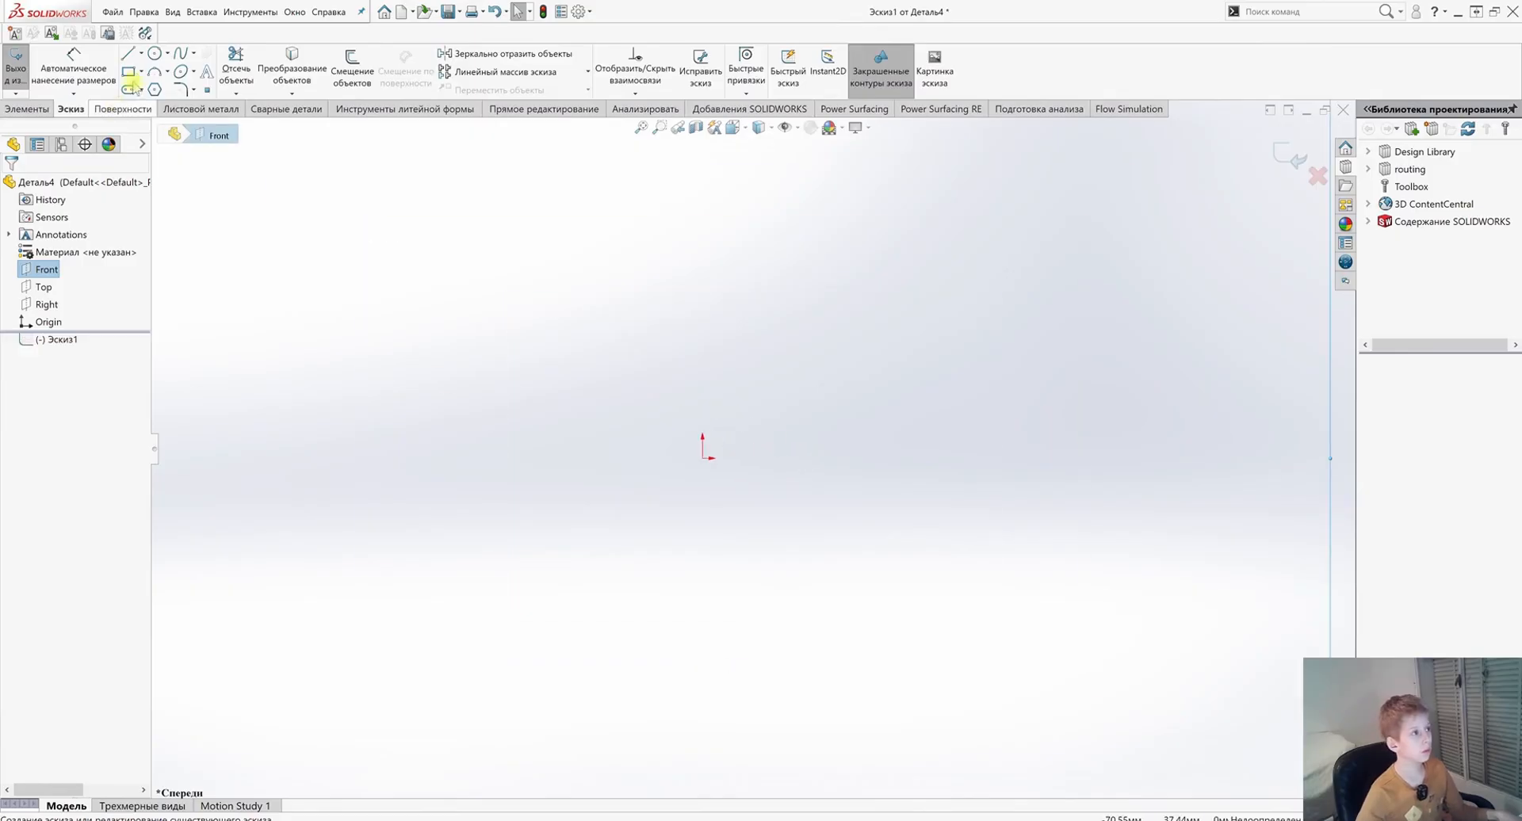
left_click(152, 74)
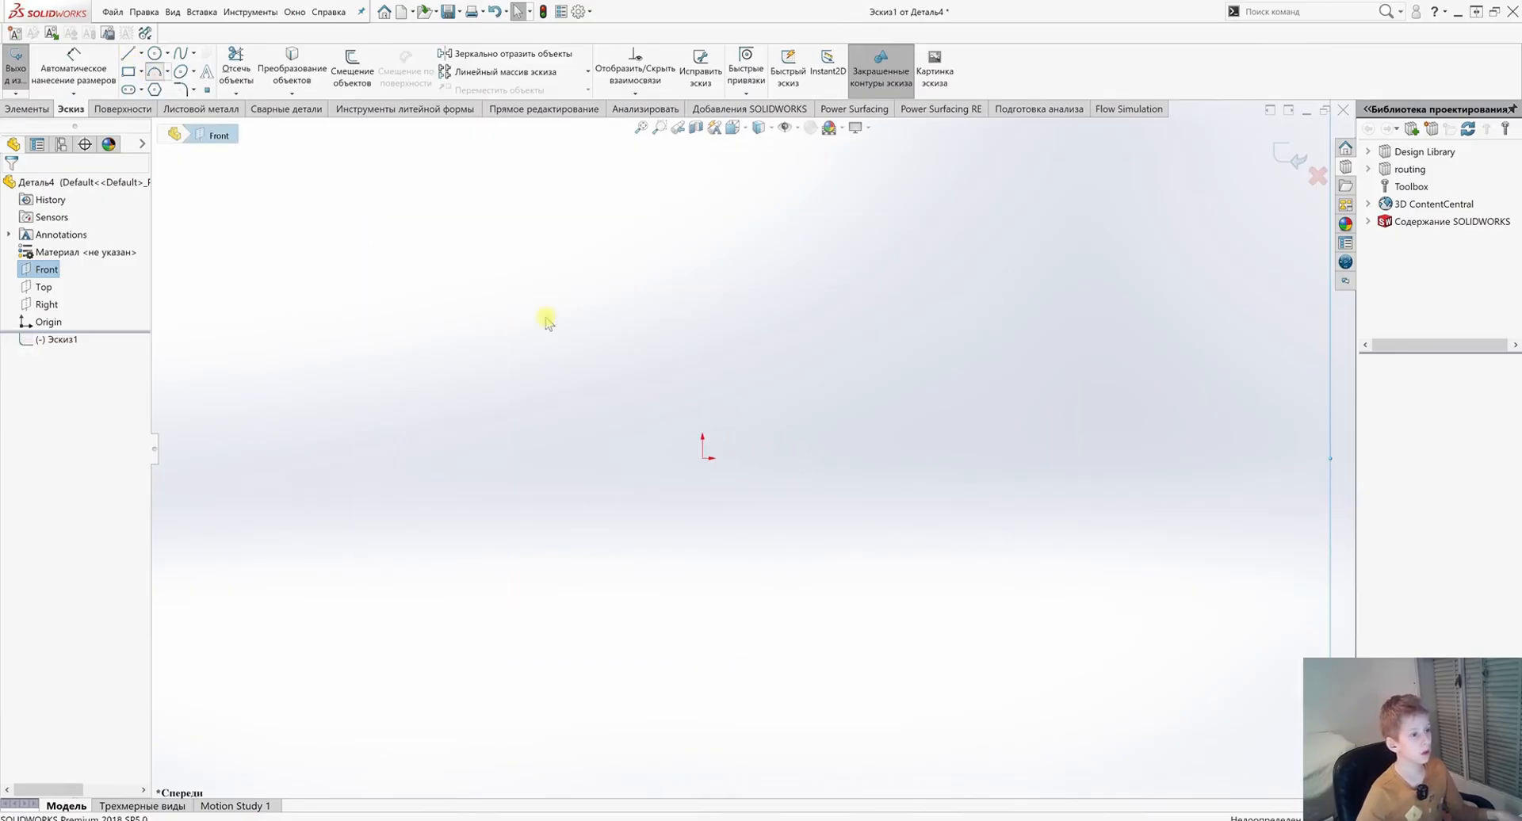
left_click(702, 458)
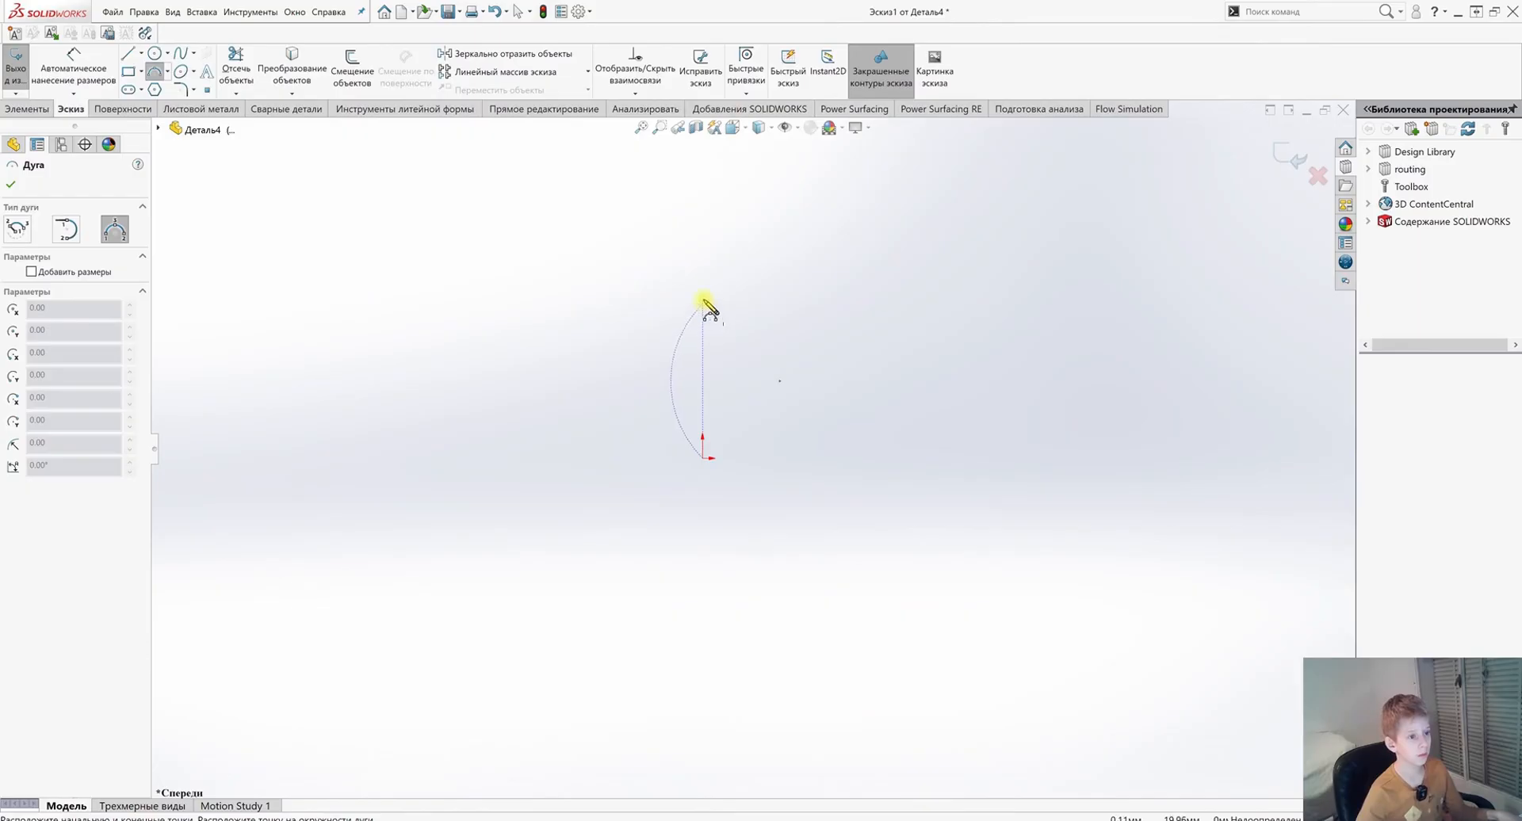
left_click(697, 276)
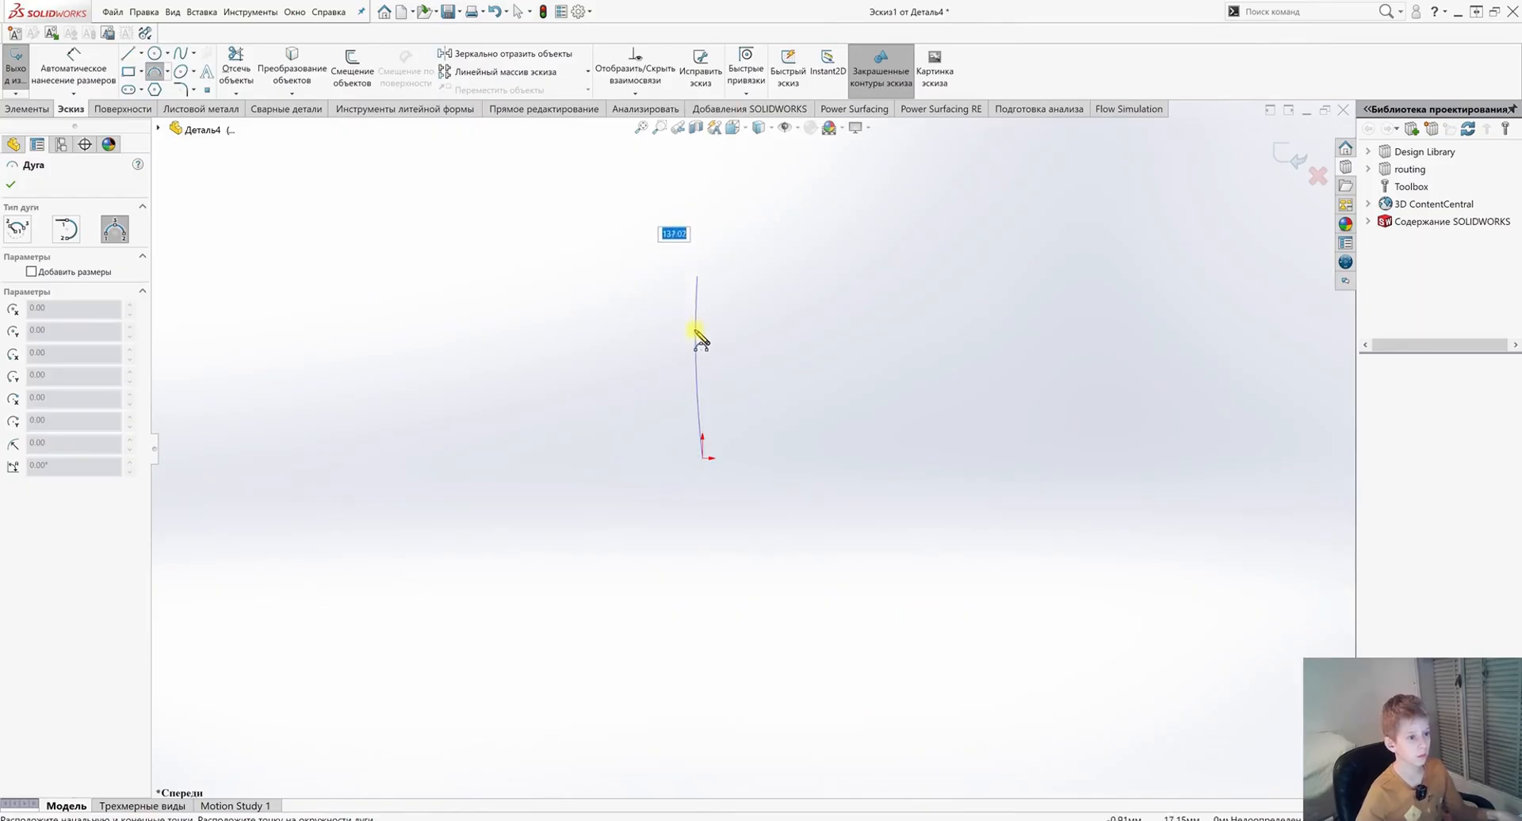
left_click(698, 343)
right_click(782, 342)
left_click(792, 342)
Step: Draw a vertical centerline upward from the origin, just to the right of the arc and slightly shorter than it
left_click(141, 54)
left_click(178, 89)
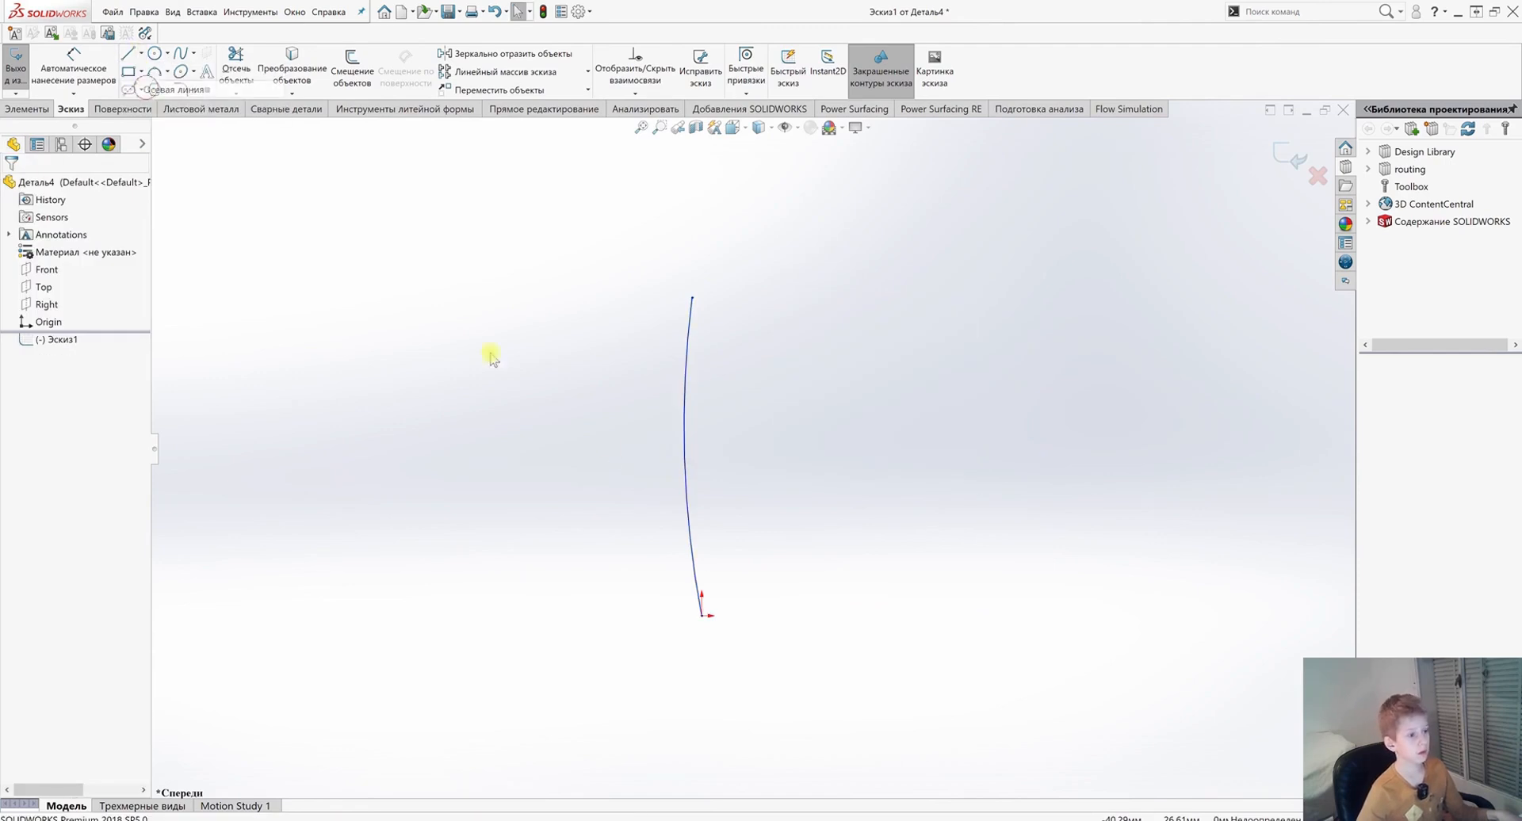
left_click(701, 615)
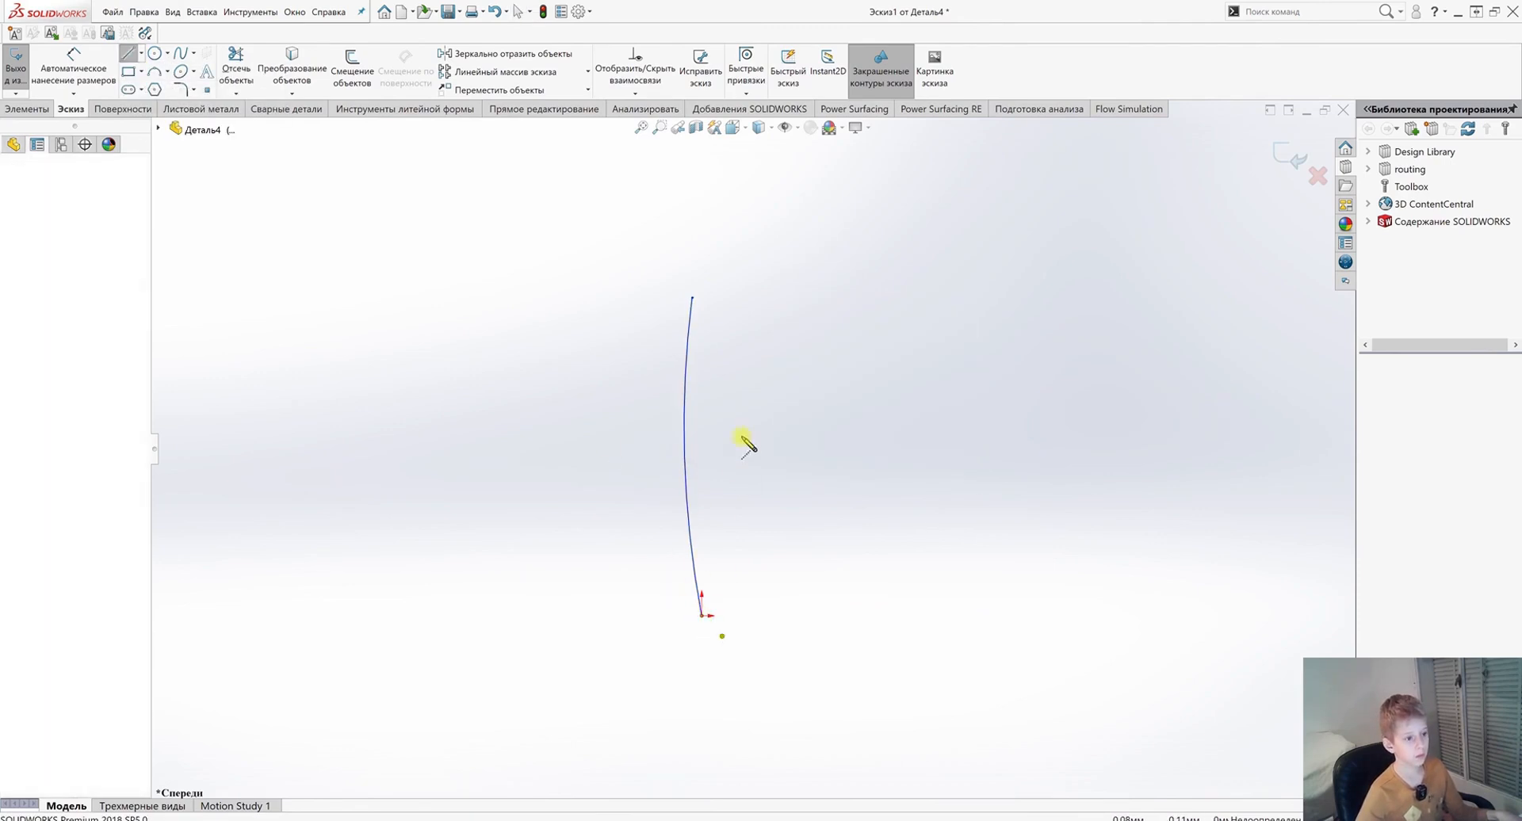
left_click(704, 353)
key("Escape")
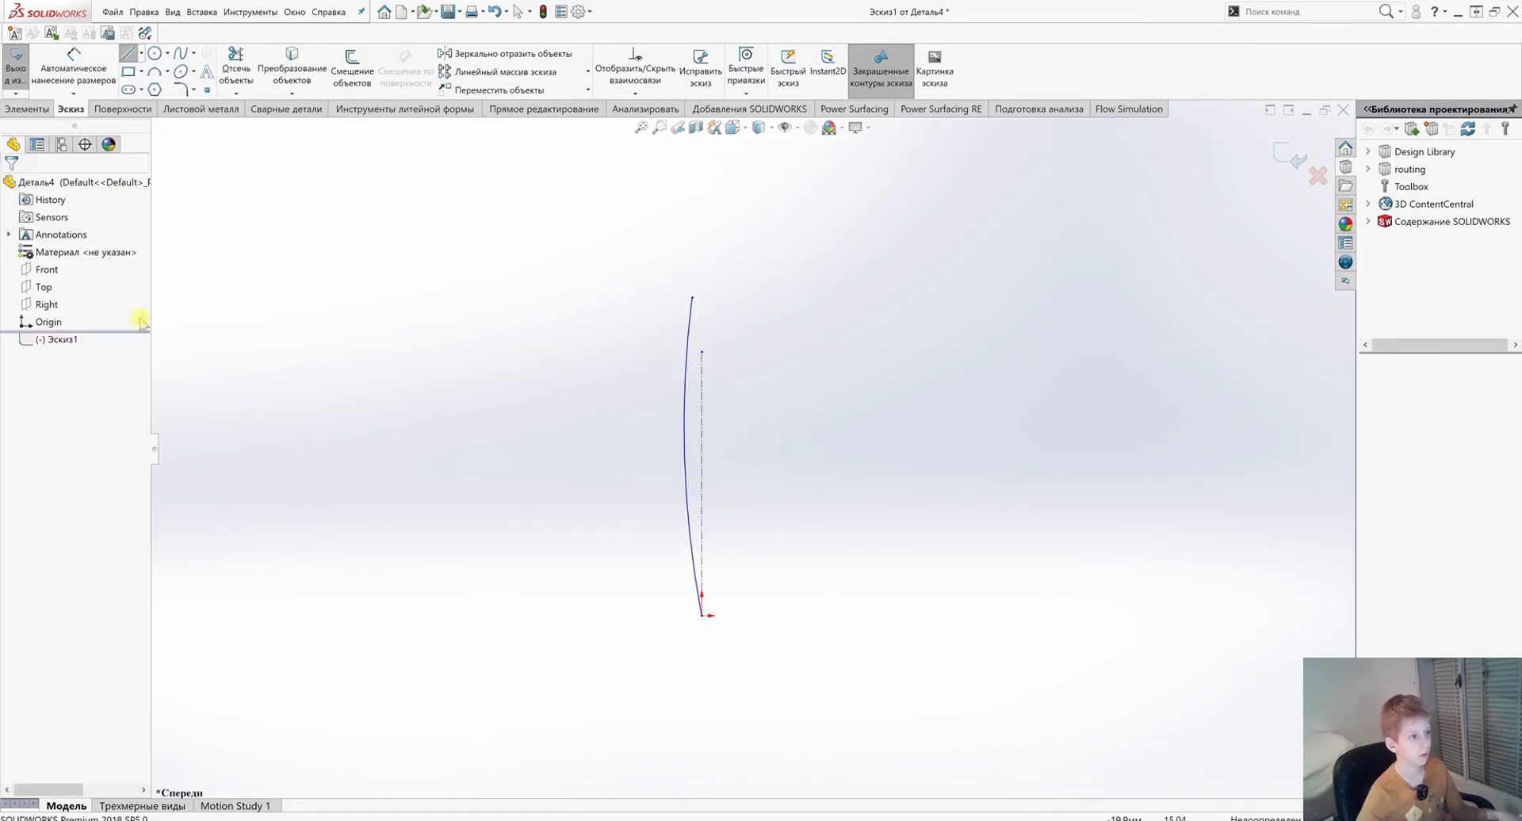
Step: Mirror the arc about the vertical centerline, keeping the original
left_click(470, 54)
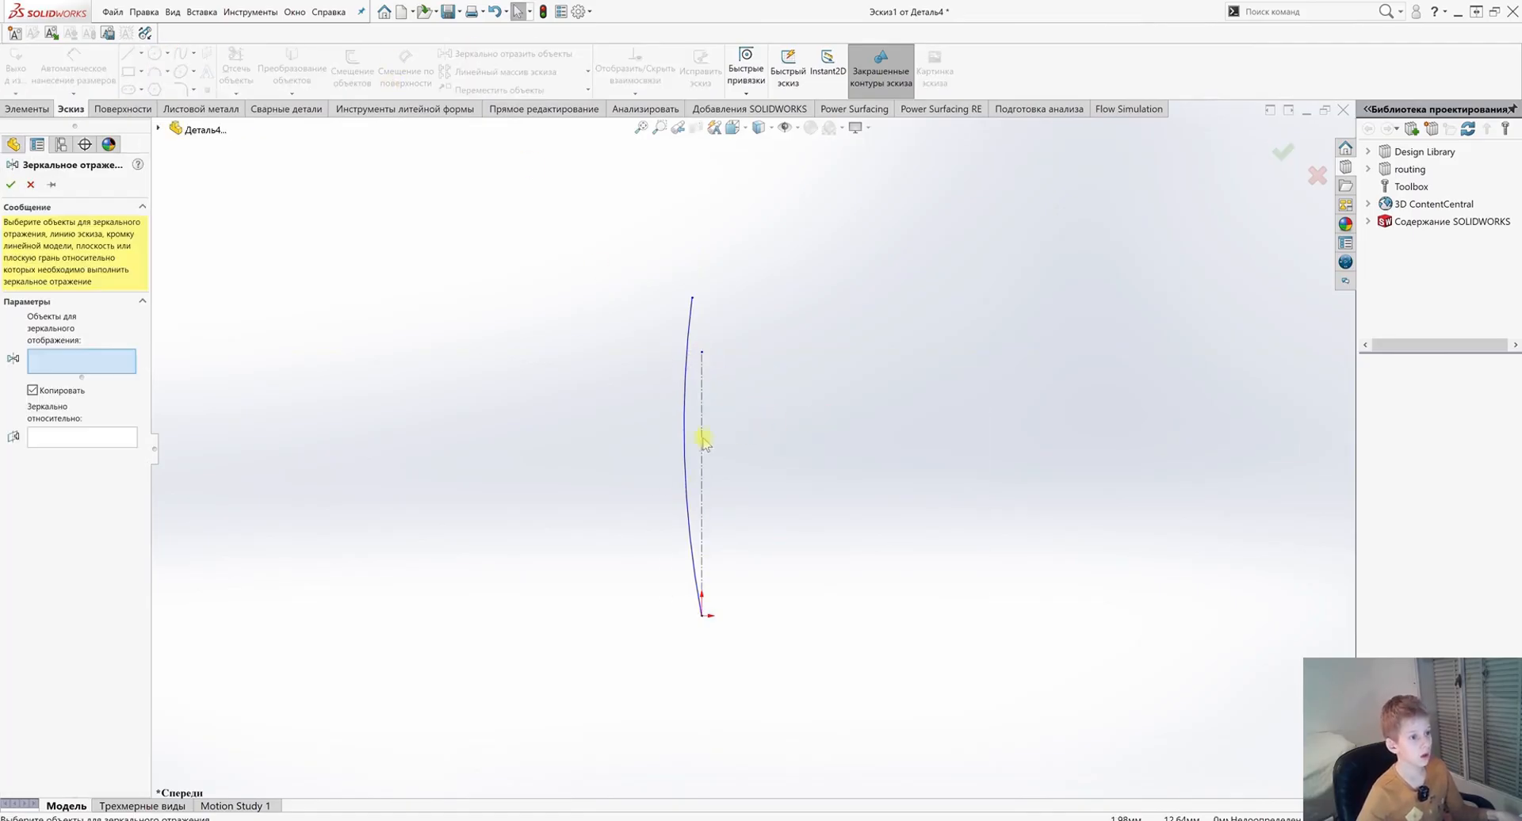
left_click(684, 436)
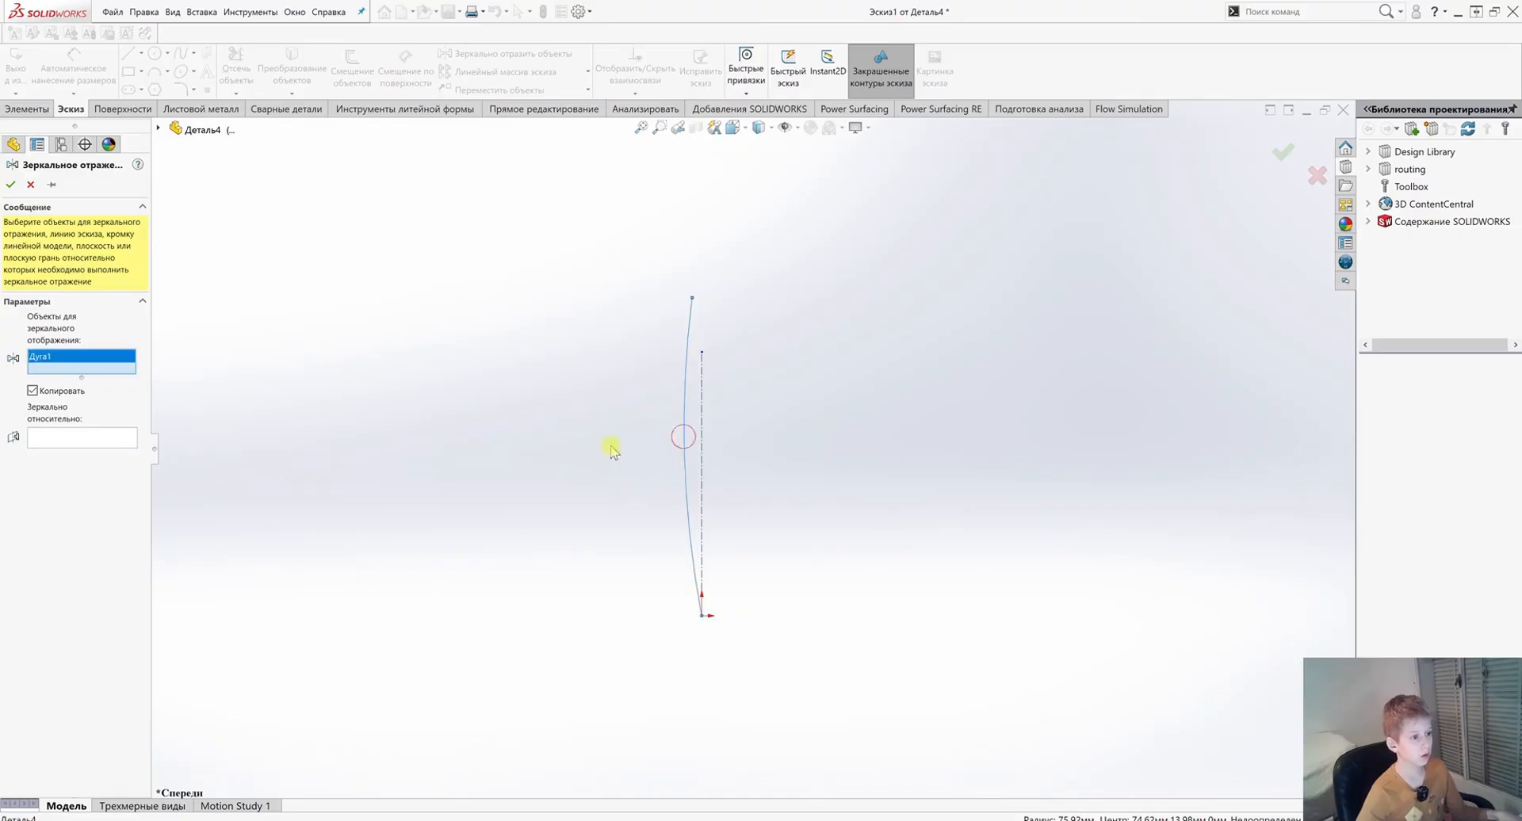
left_click(112, 436)
left_click(701, 412)
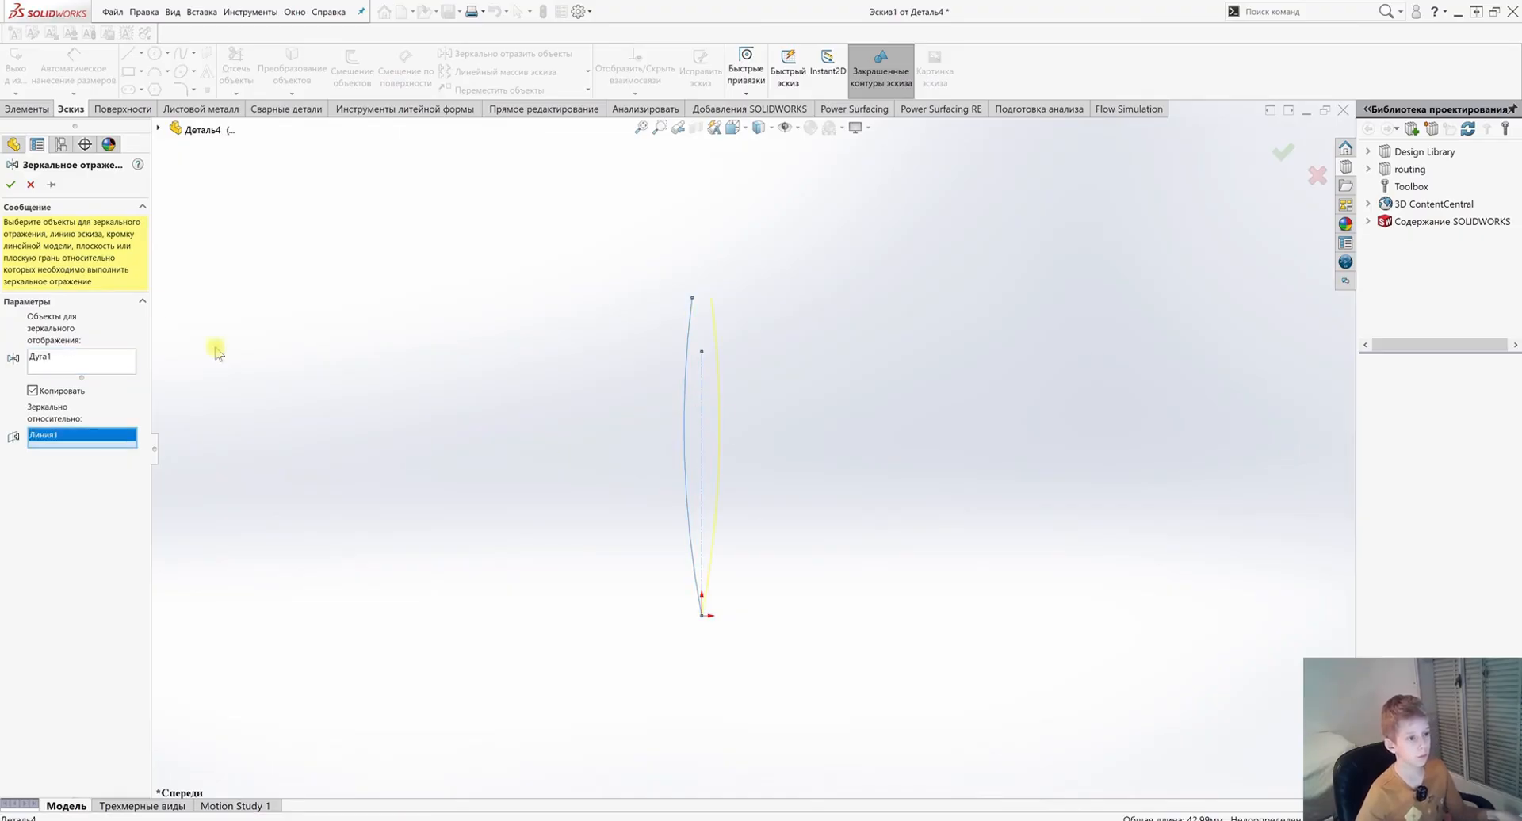
left_click(11, 184)
Step: Close the open top of the profile with a small three-point arc joining the upper ends of the two side arcs
scroll(691, 238, "down", 5)
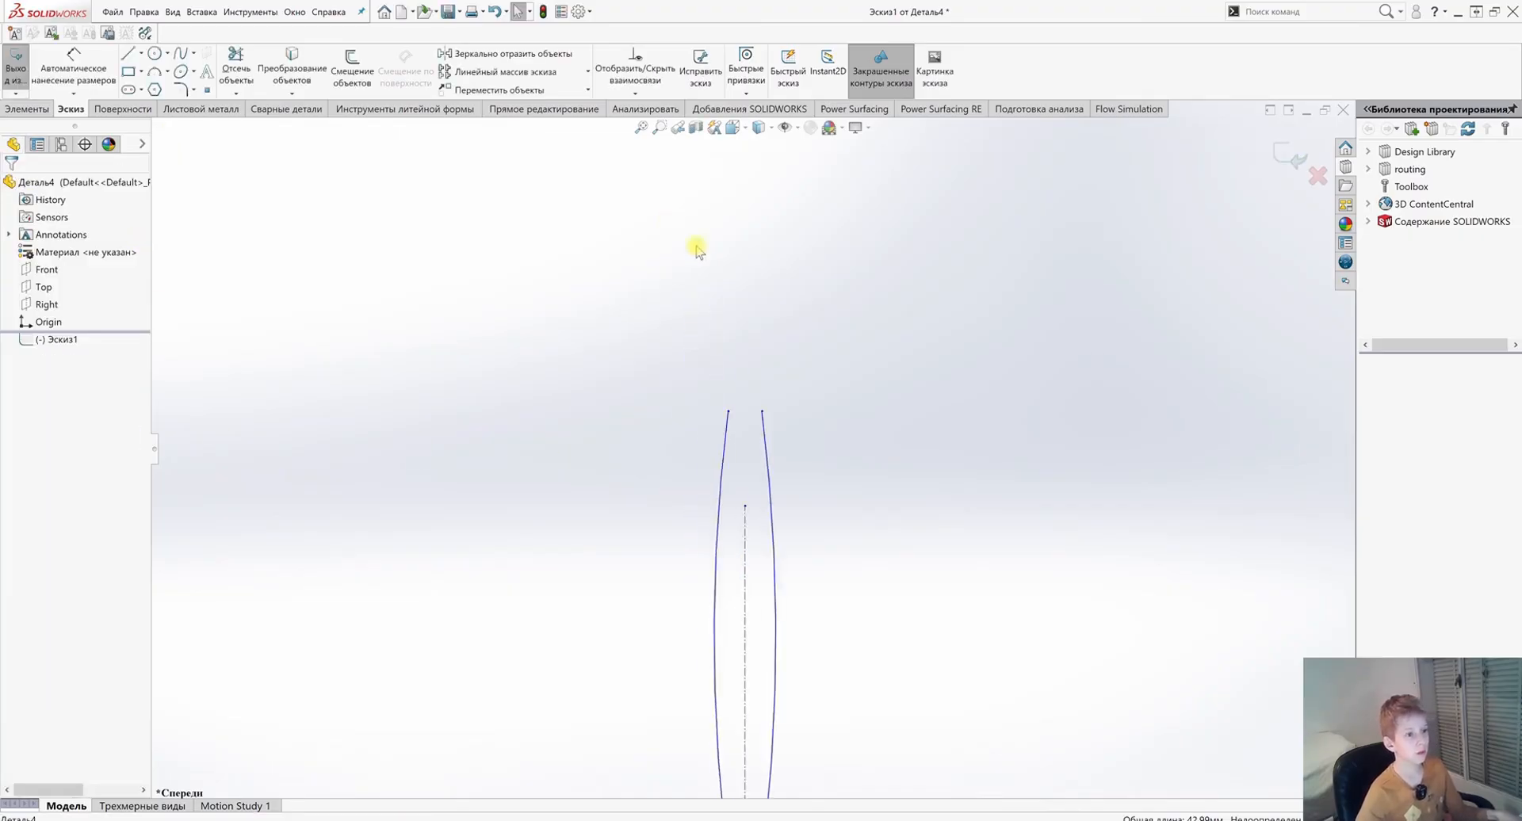
left_click(153, 72)
left_click(702, 409)
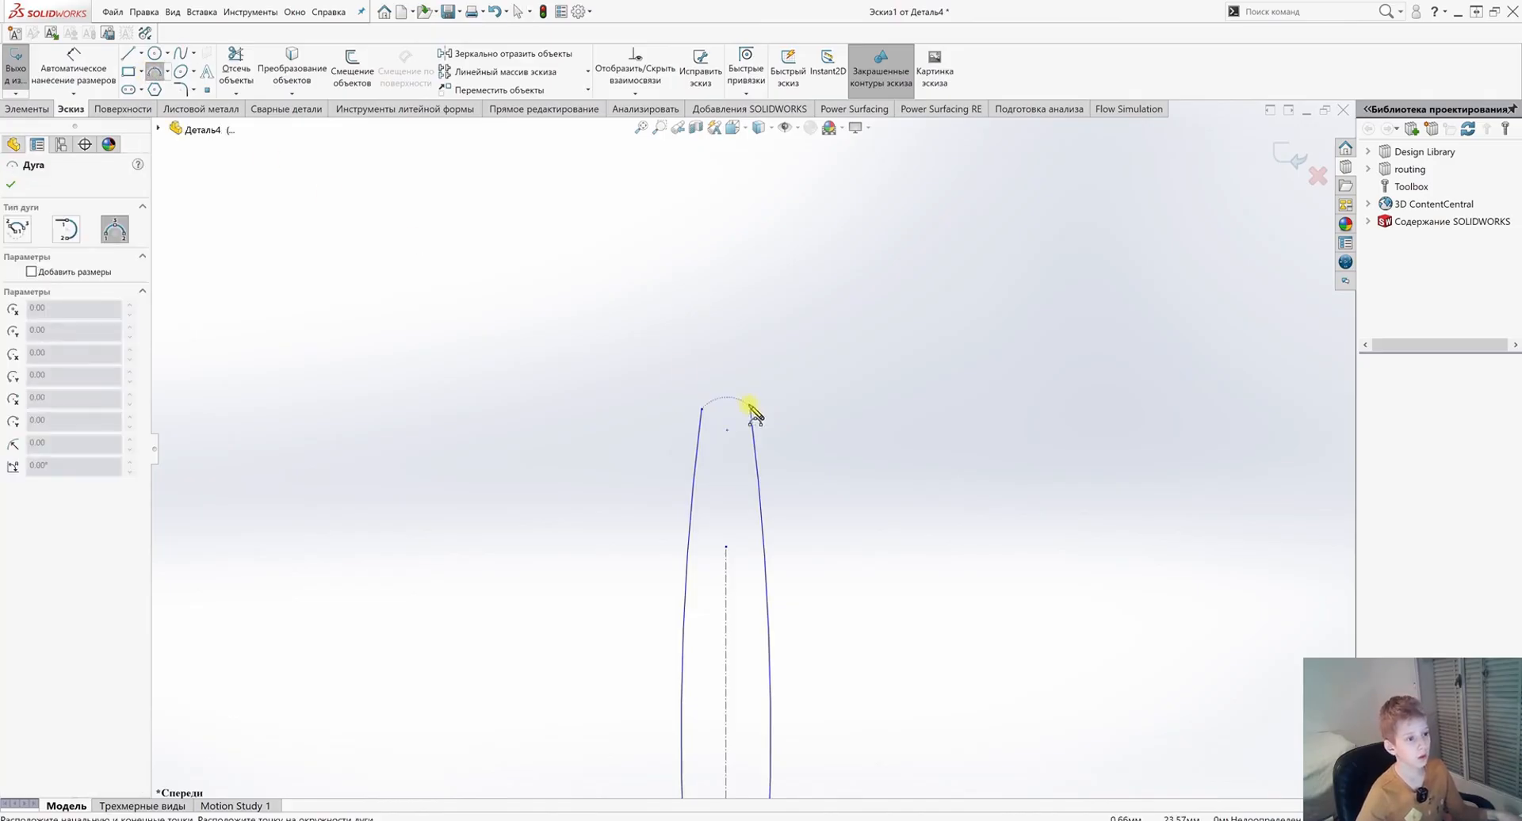
left_click(752, 410)
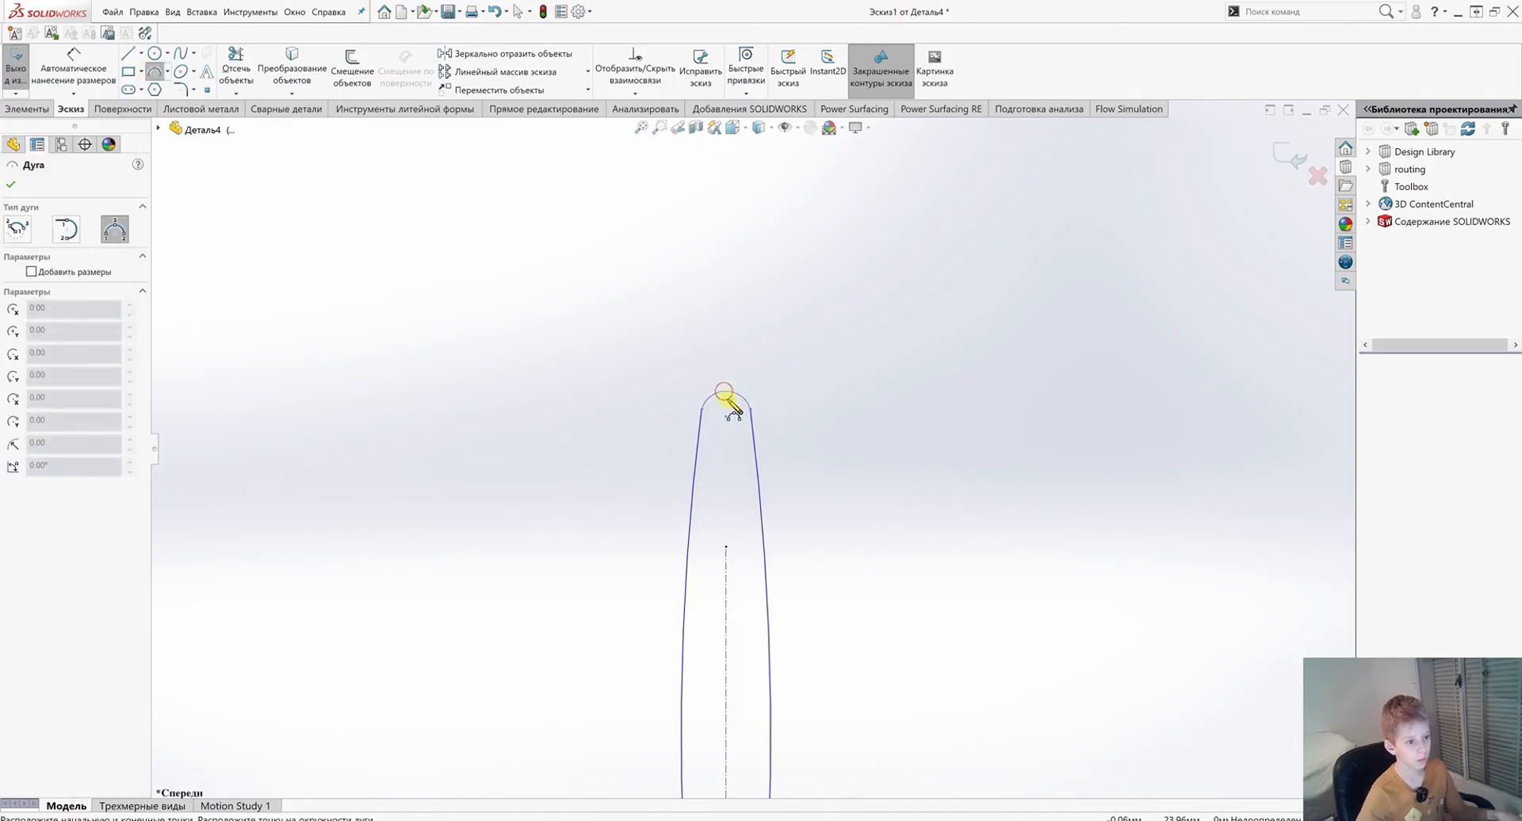
left_click(725, 392)
right_click(726, 424)
left_click(751, 431)
Step: Make the right side arc tangent to the small top arc and finish the sketch
scroll(753, 419, "down", 5)
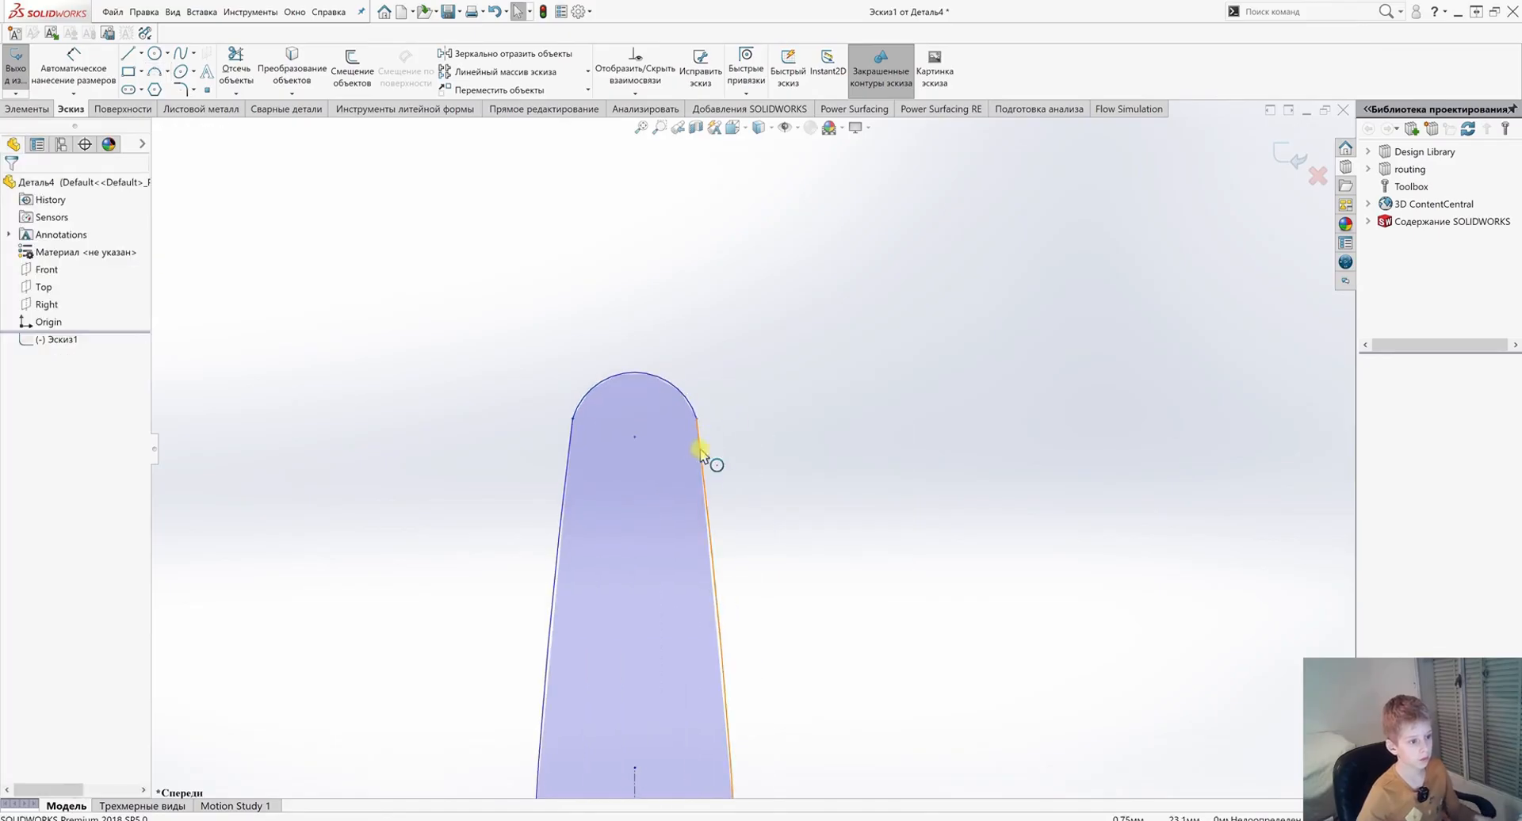
left_click(701, 450)
left_click(690, 404, "shift")
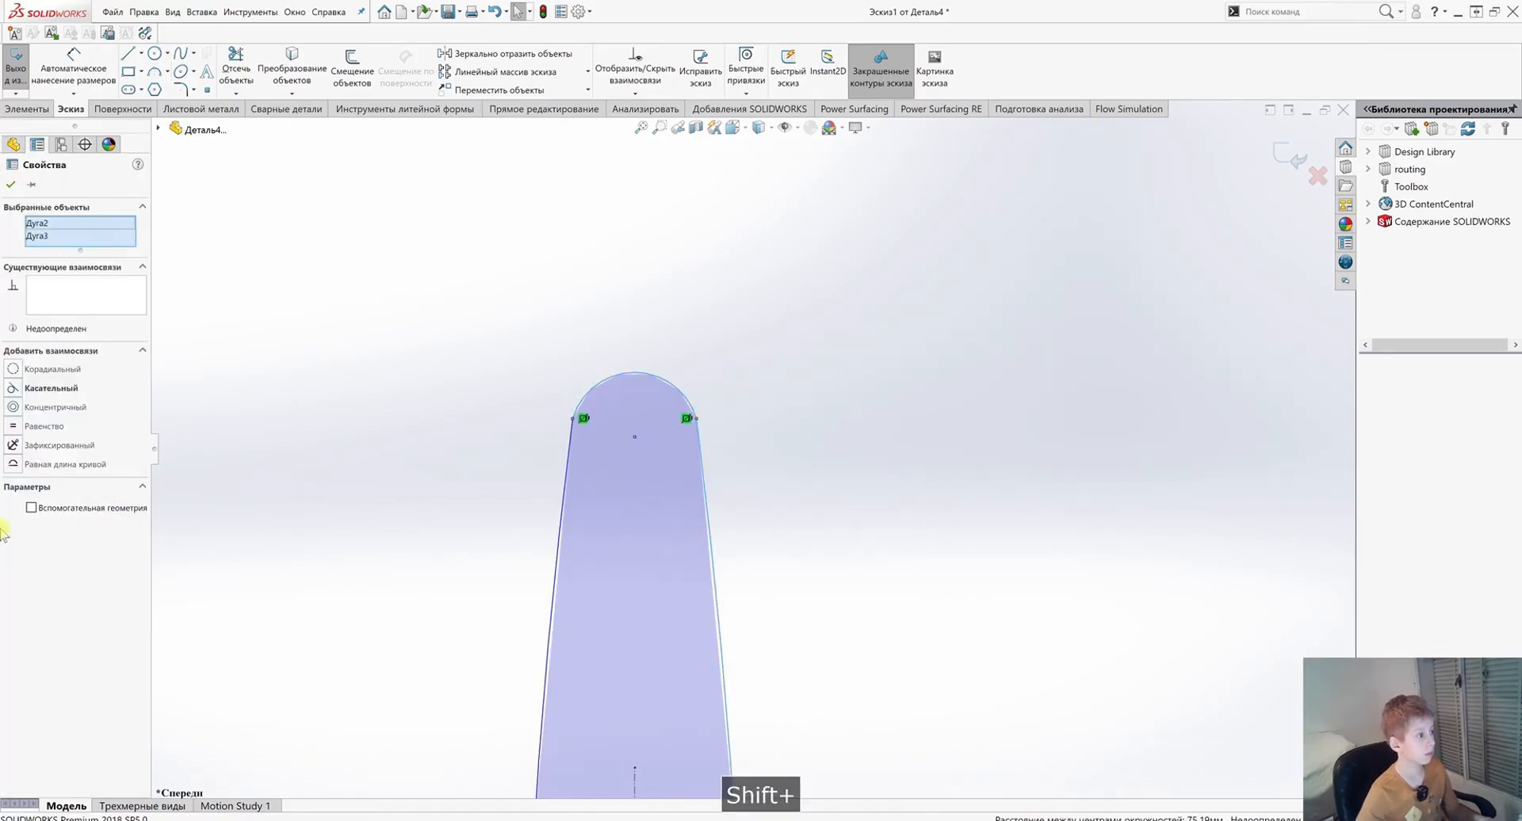
left_click(13, 388)
left_click(401, 433)
scroll(631, 568, "up", 6)
scroll(734, 642, "up", 1)
scroll(750, 632, "down", 1)
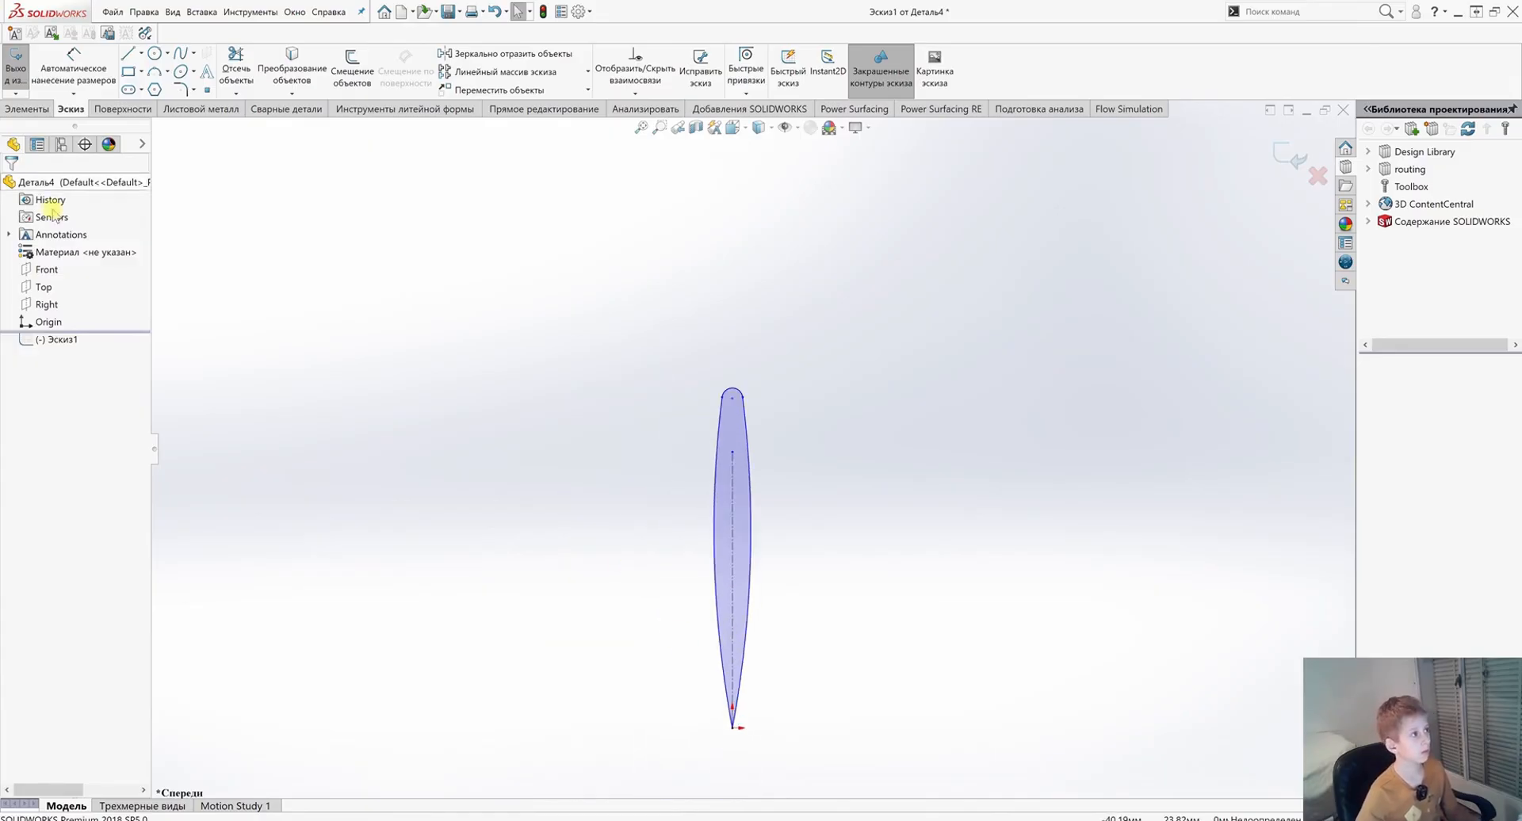
scroll(727, 487, "up", 6)
middle_click_drag(743, 482, 662, 494)
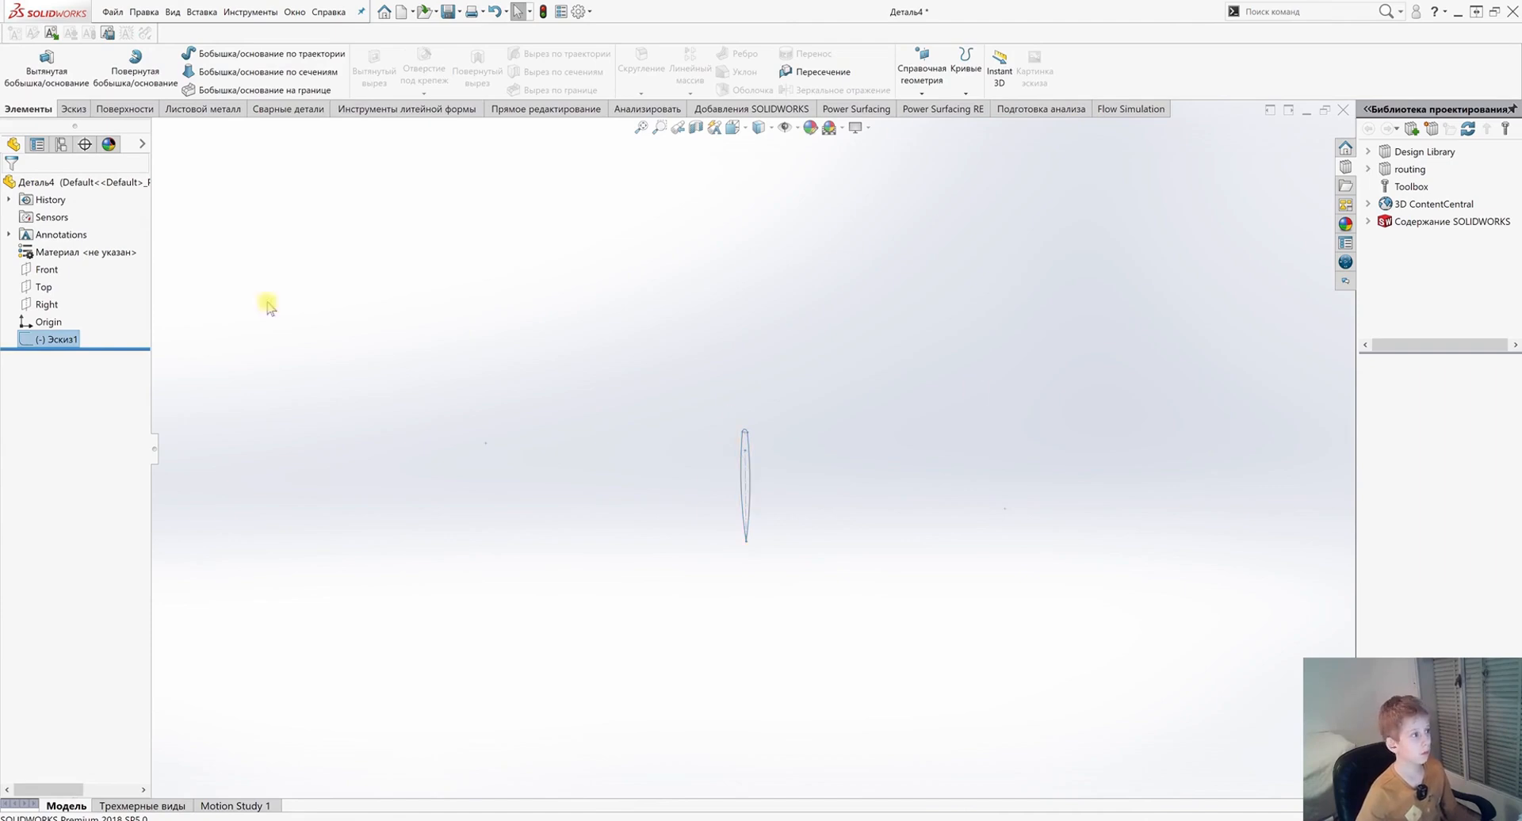
Step: Create a reference plane parallel to the Front plane at an offset of 220 mm
left_click(46, 269)
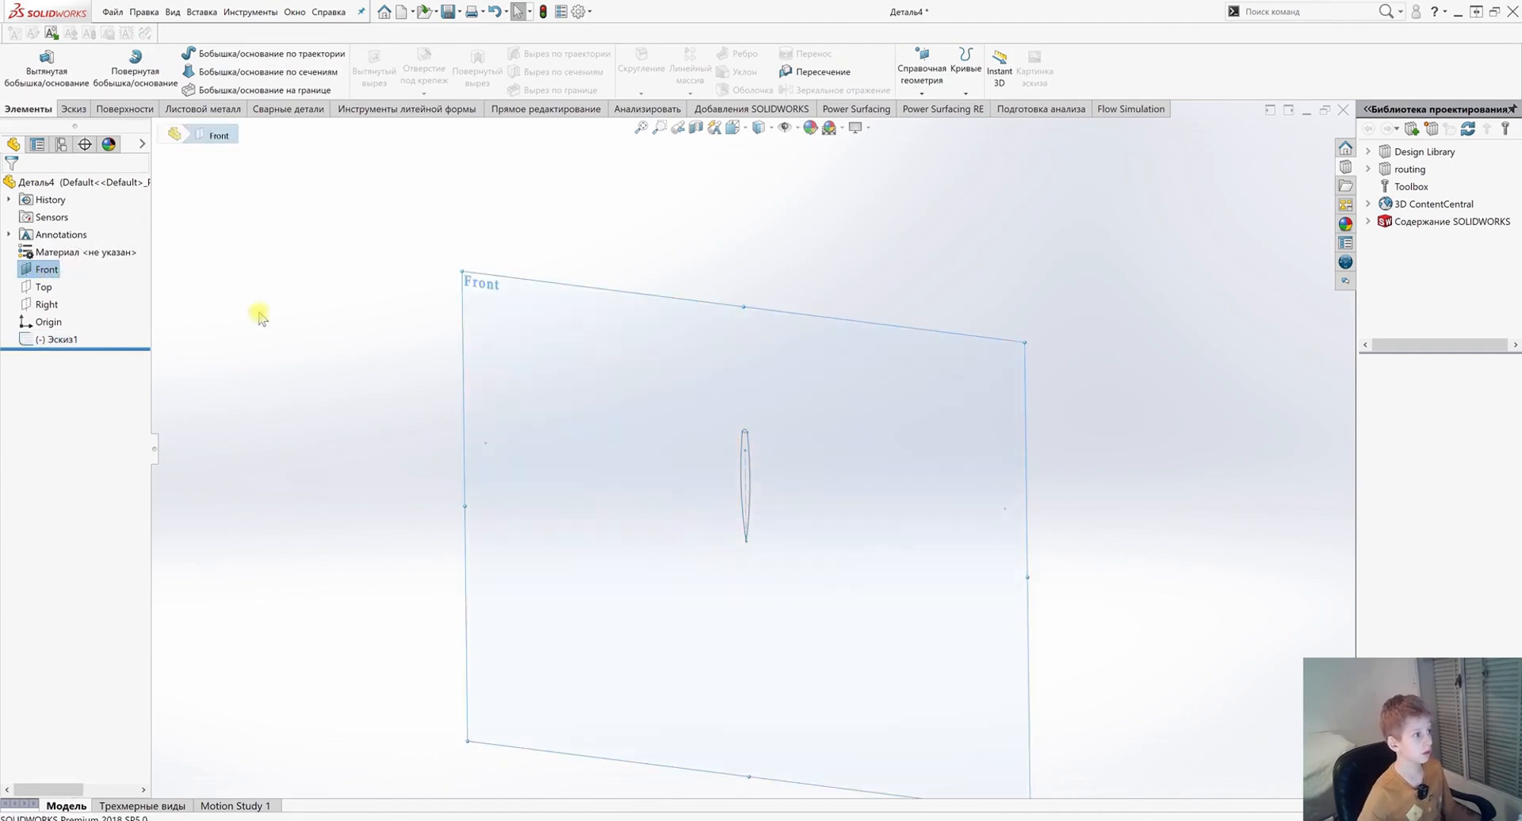
left_click(921, 73)
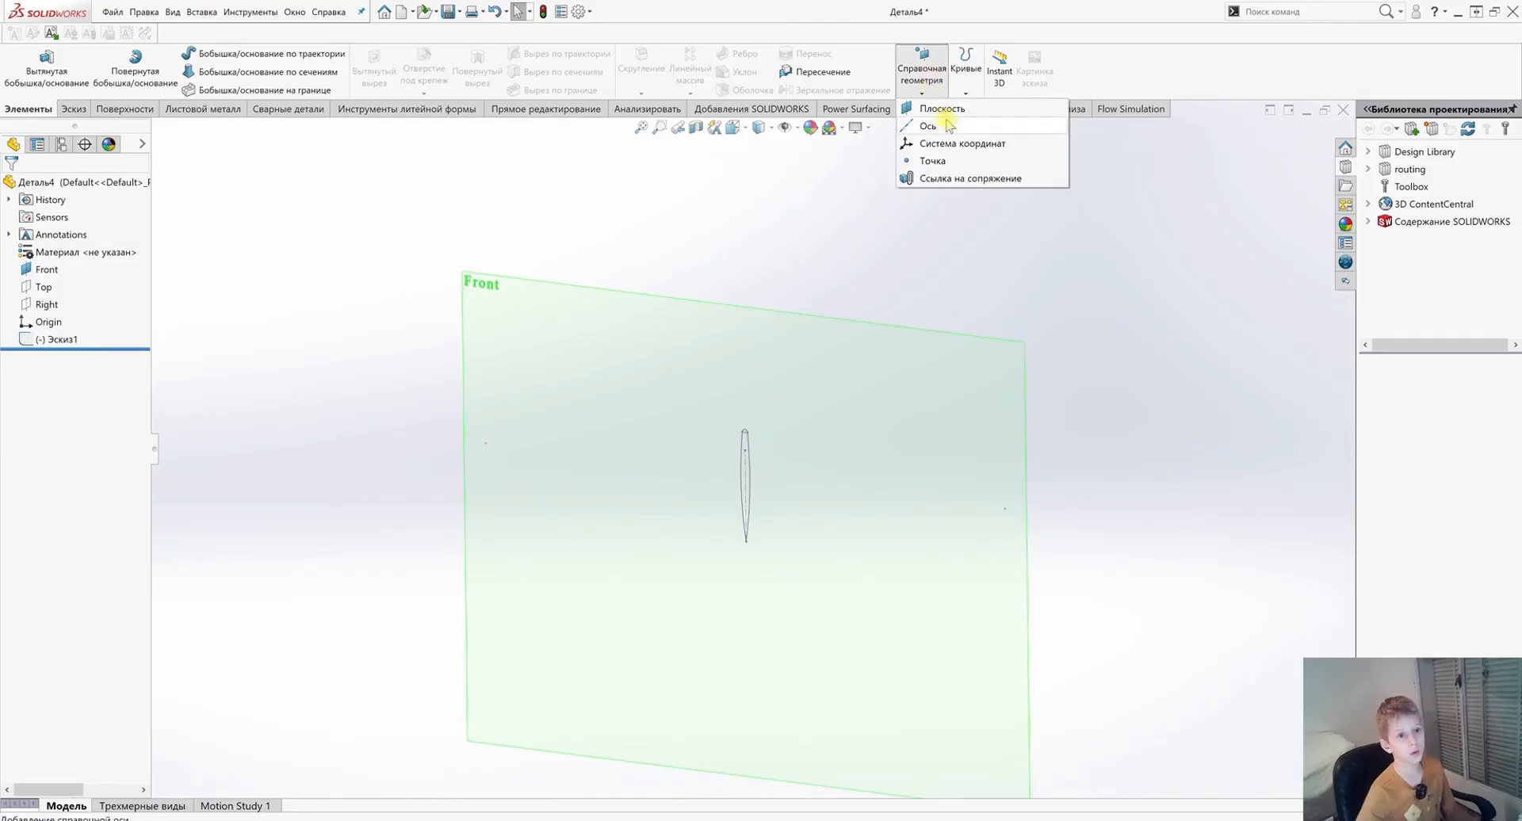
left_click(943, 109)
middle_click_drag(581, 412, 549, 510)
scroll(550, 452, "up", 5)
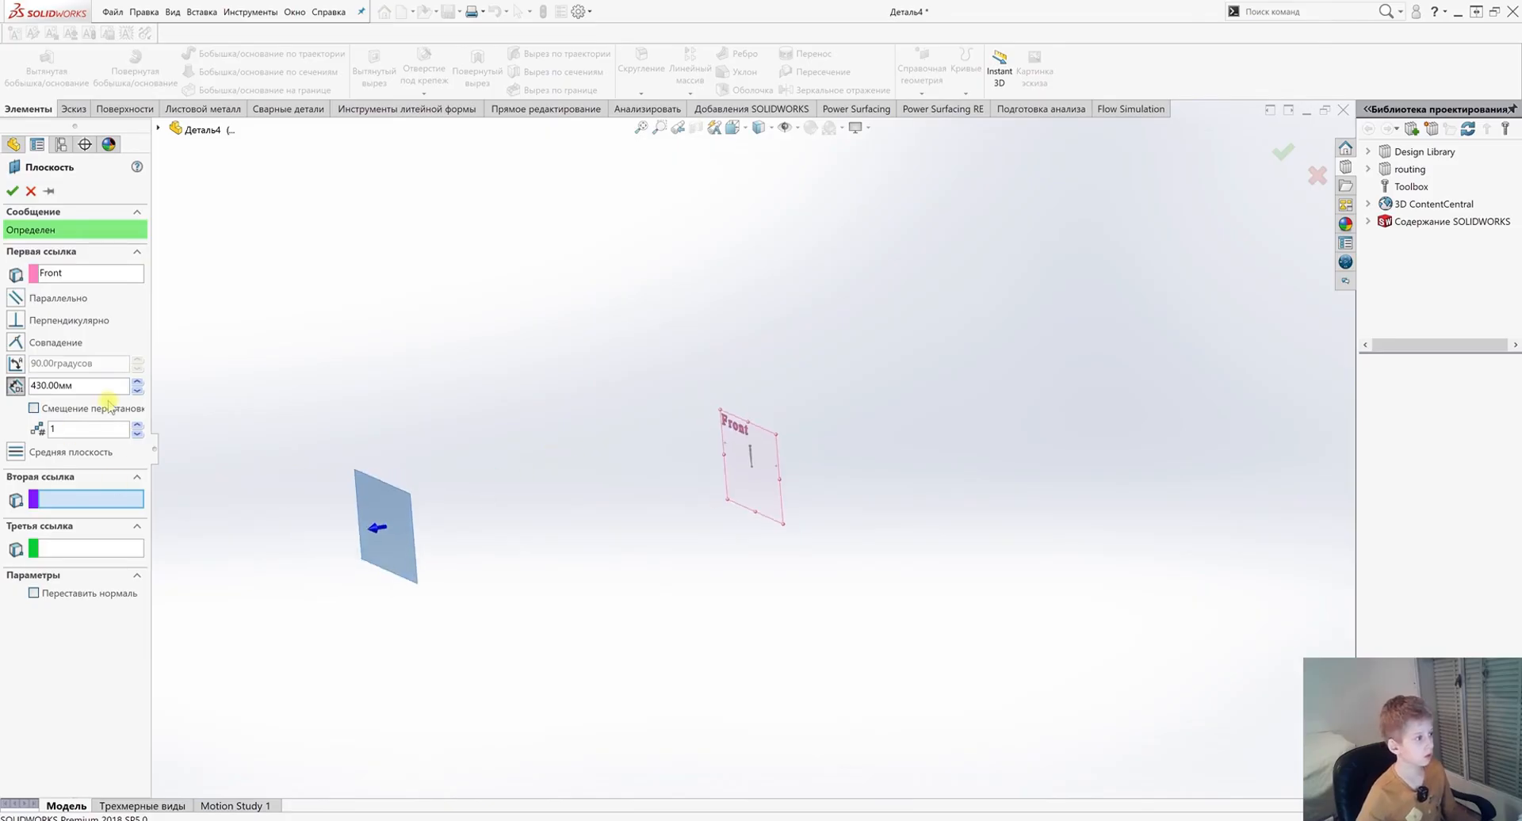
left_click_drag(138, 391, 137, 391)
middle_click_drag(773, 410, 757, 491)
scroll(720, 404, "down", 4)
middle_click_drag(610, 604, 626, 612)
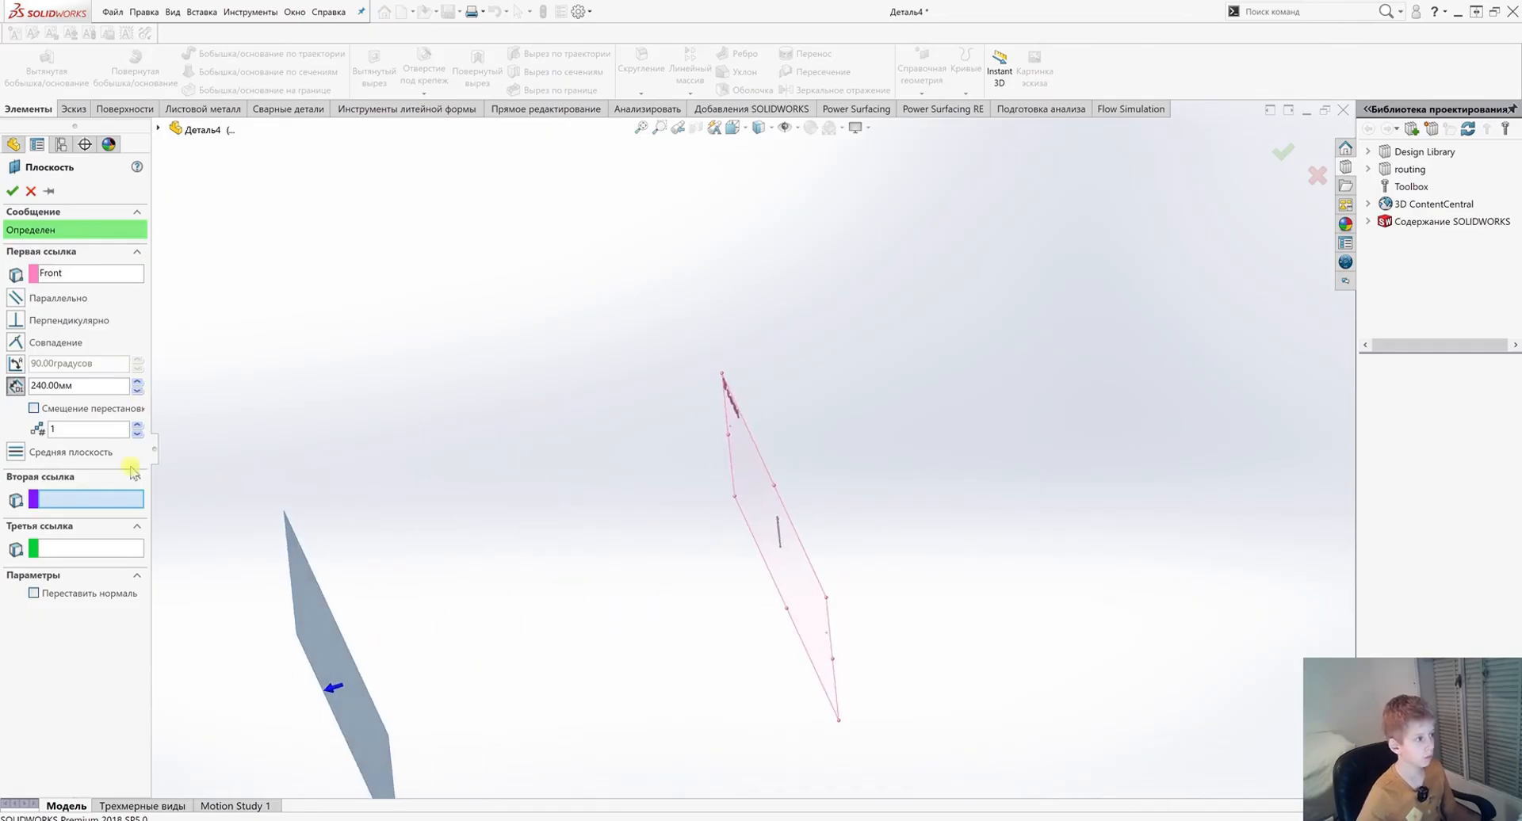
left_click(138, 391)
left_click(138, 391)
middle_click_drag(516, 610, 638, 488)
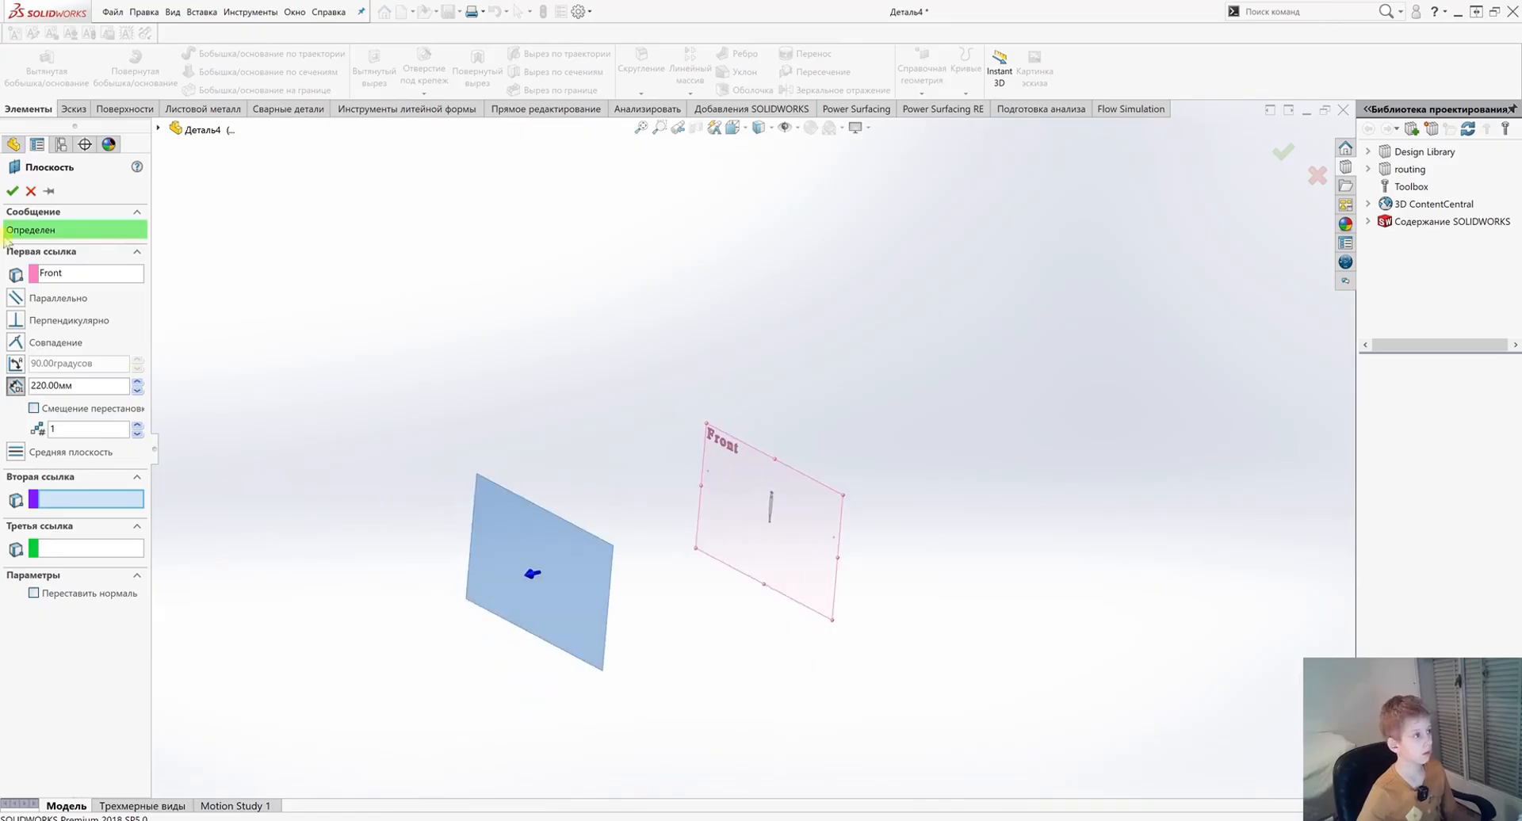
left_click(11, 192)
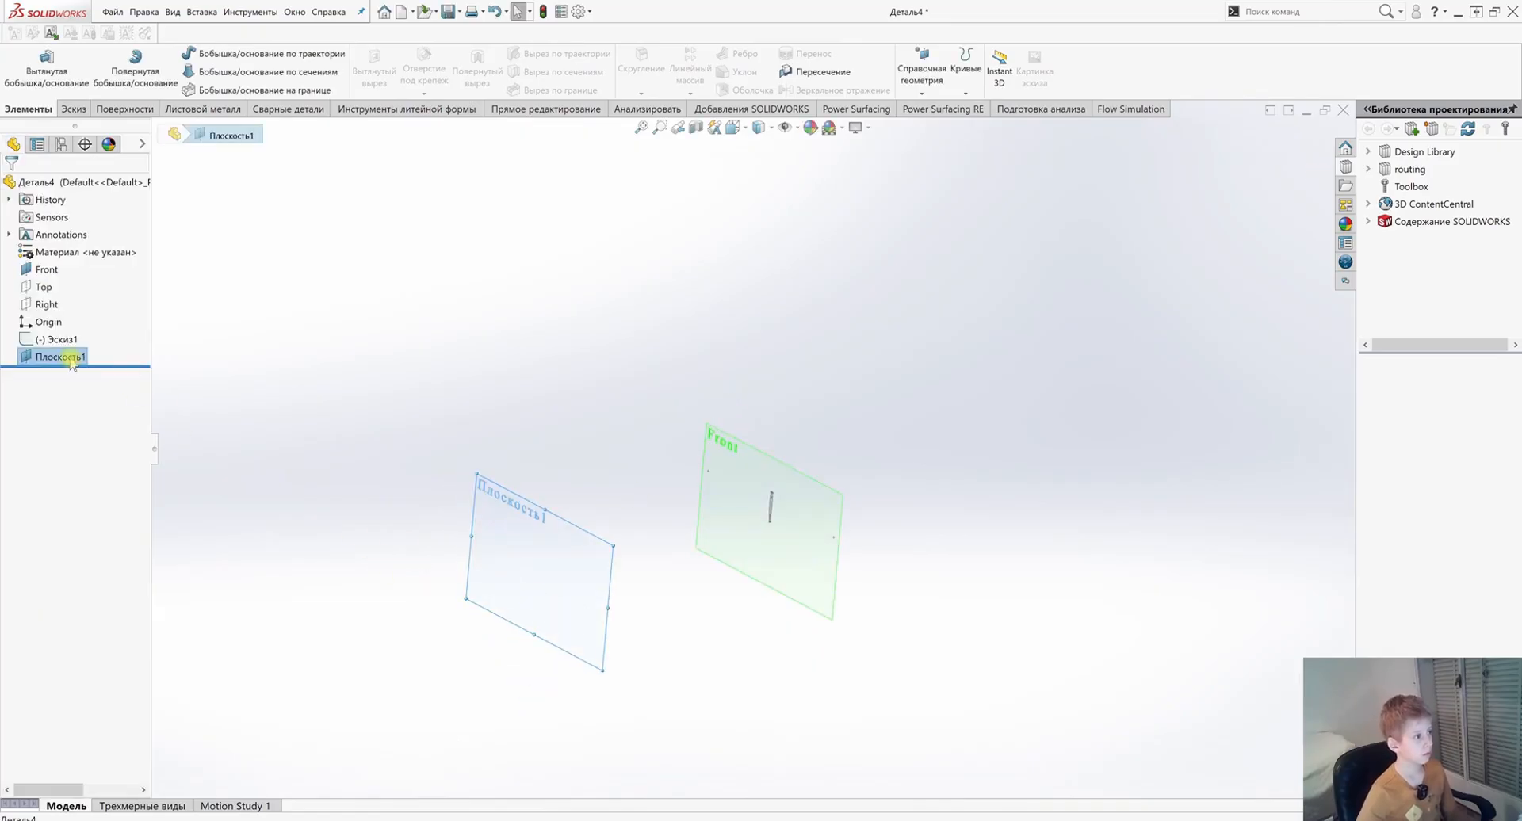
Step: Hide the Front plane and start a new sketch on the offset plane, viewed straight on
right_click(71, 360)
left_click(44, 271)
left_click(63, 257)
left_click(52, 357)
right_click(57, 357)
left_click(83, 339)
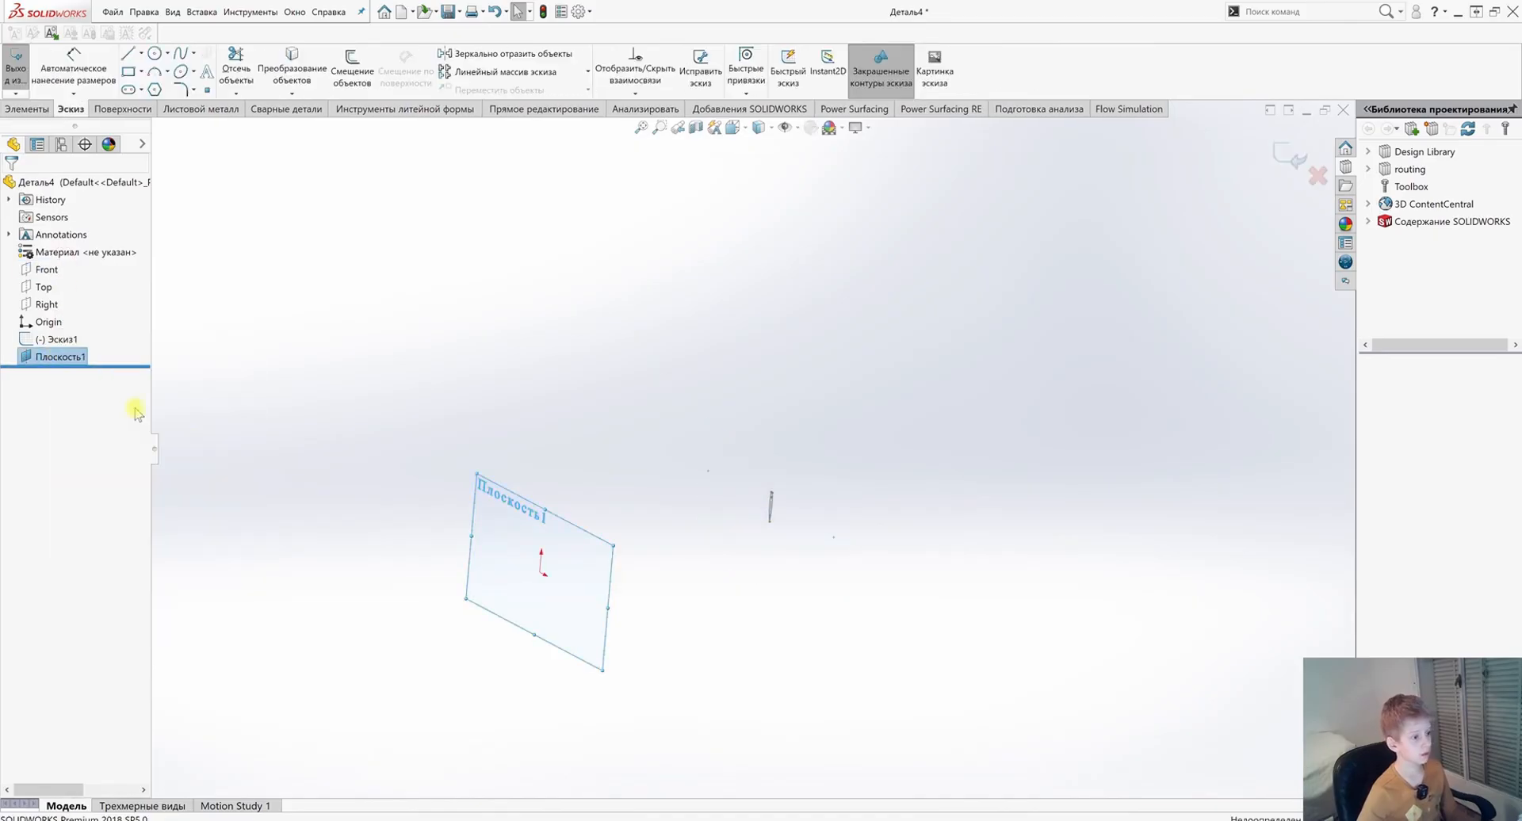
key("ctrl+8")
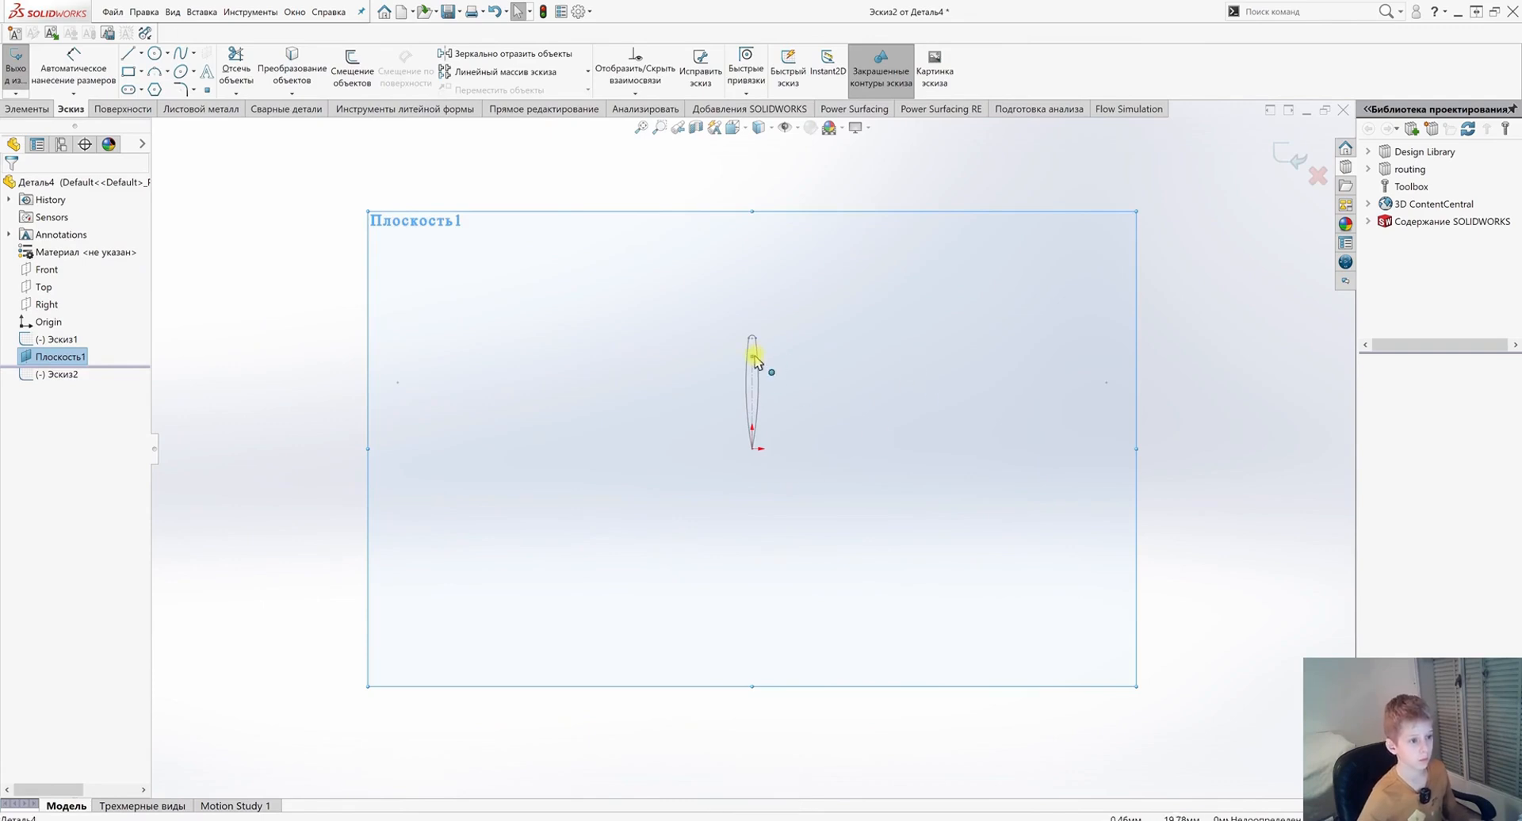
Step: Convert the first sketch's closed profile into the sketch on the offset plane
left_click(758, 353)
scroll(753, 353, "down", 5)
left_click(737, 403, "ctrl")
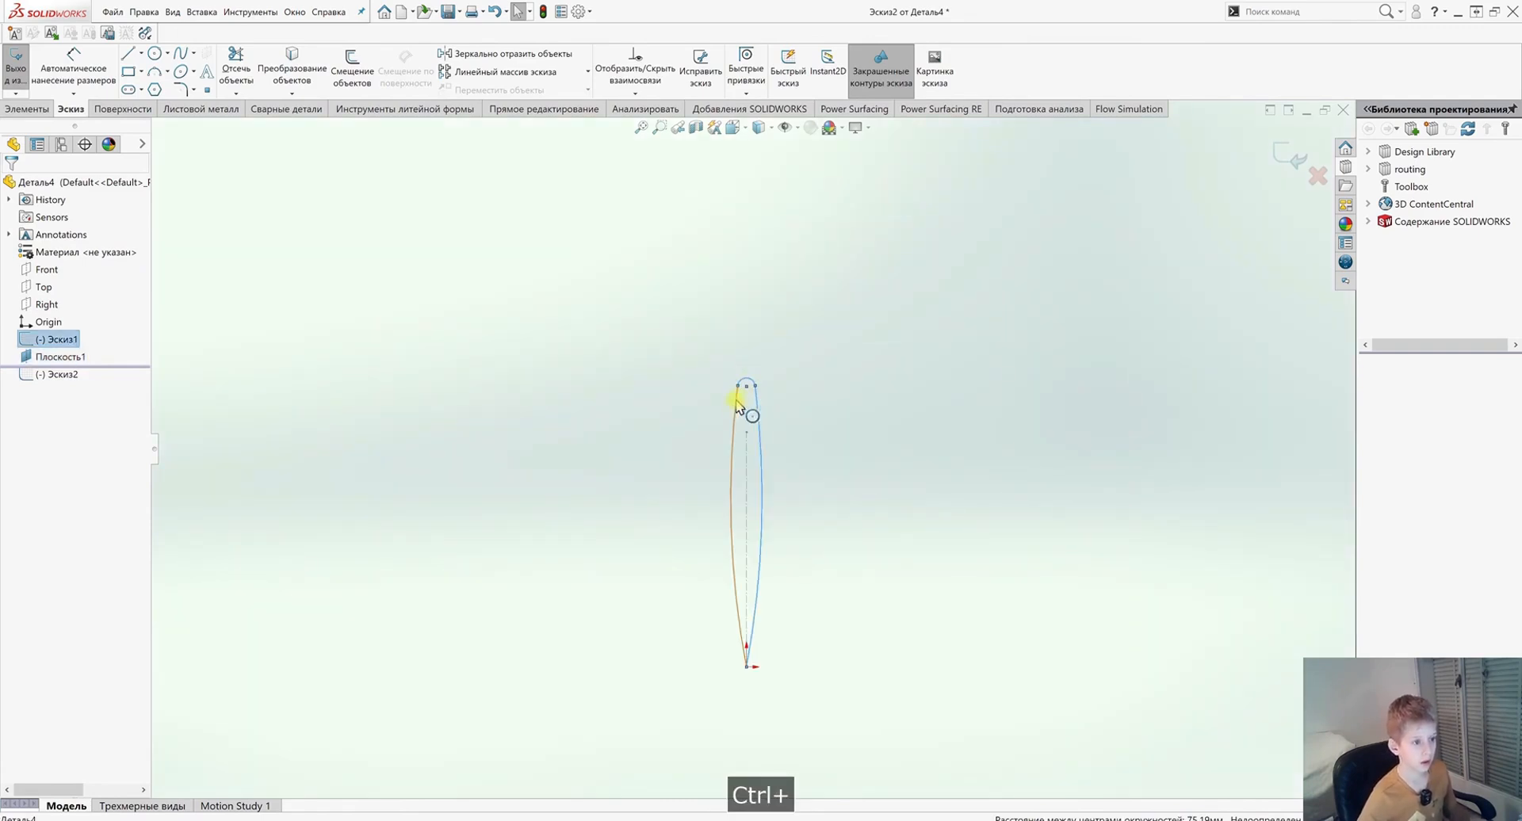
scroll(742, 460, "up", 6)
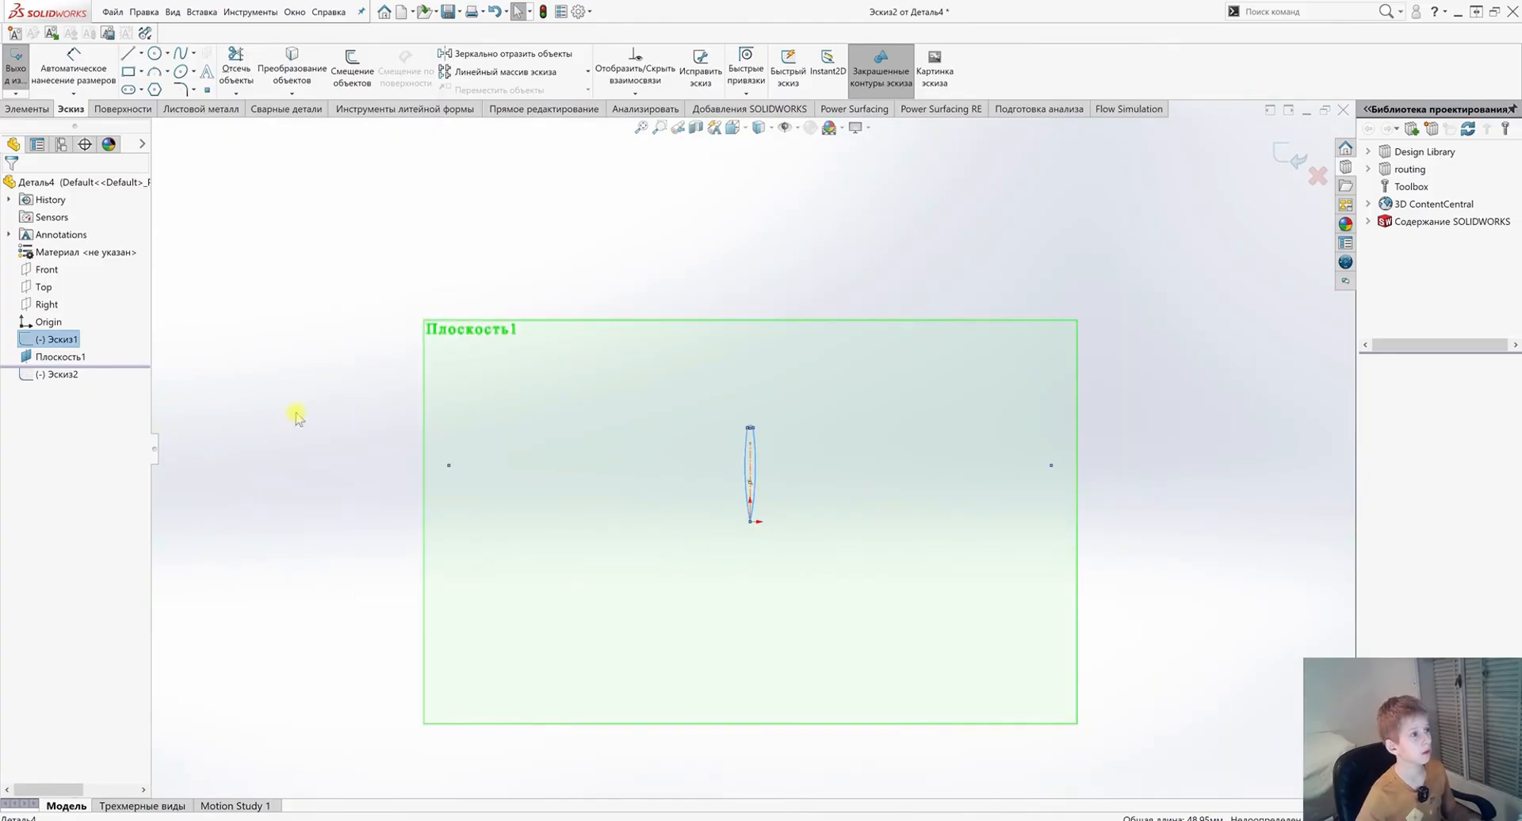
mouse_move(459, 350)
middle_mouse_down()
mouse_move(724, 568)
mouse_move(414, 629)
mouse_move(716, 488)
middle_mouse_up()
Step: Delete the On Edge relations from the right, top and left arcs of the converted profile
left_click(703, 470)
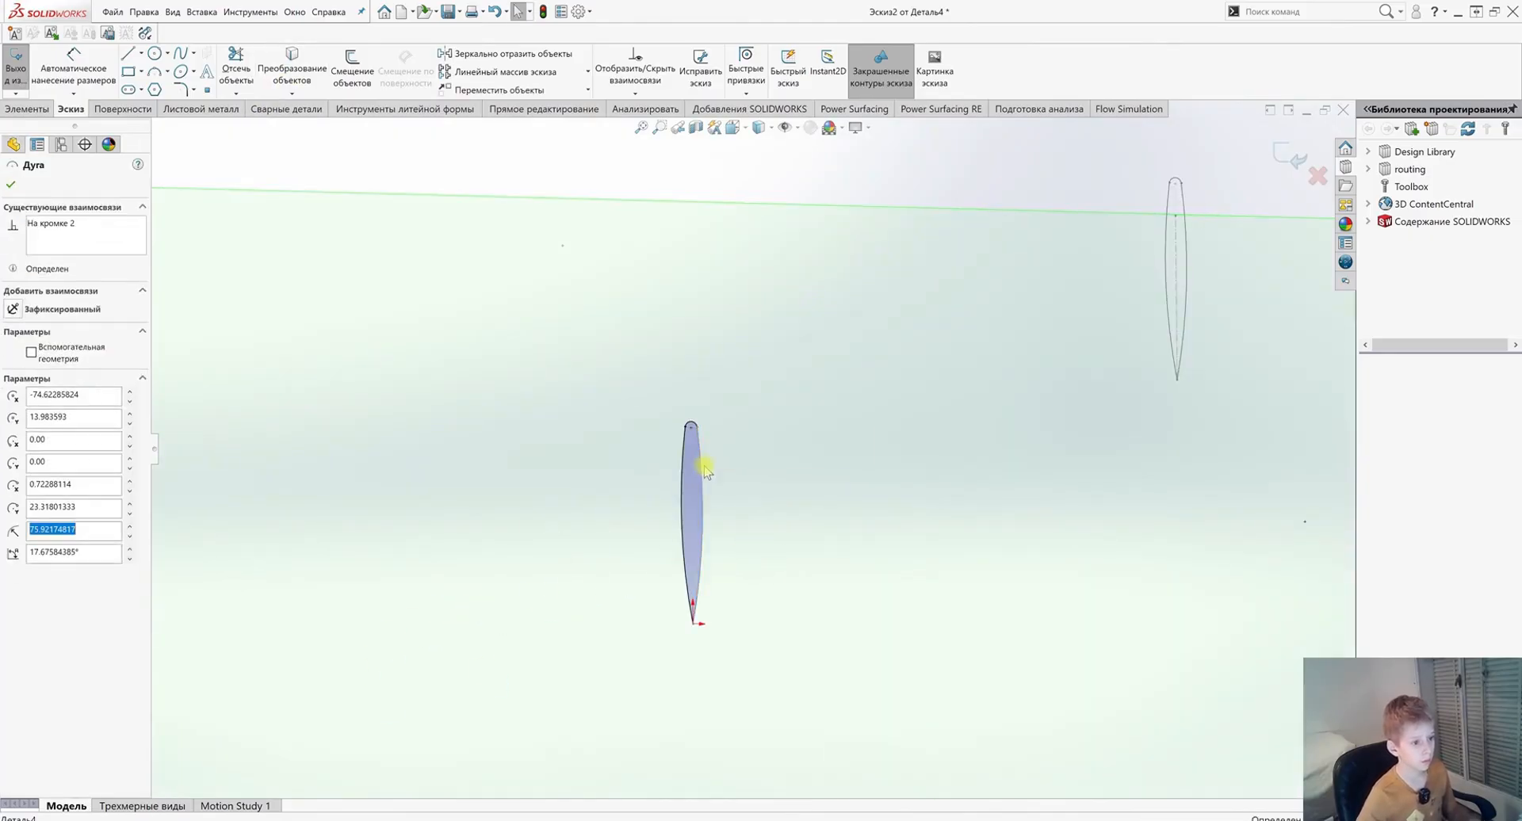
left_click(713, 527)
key("Delete")
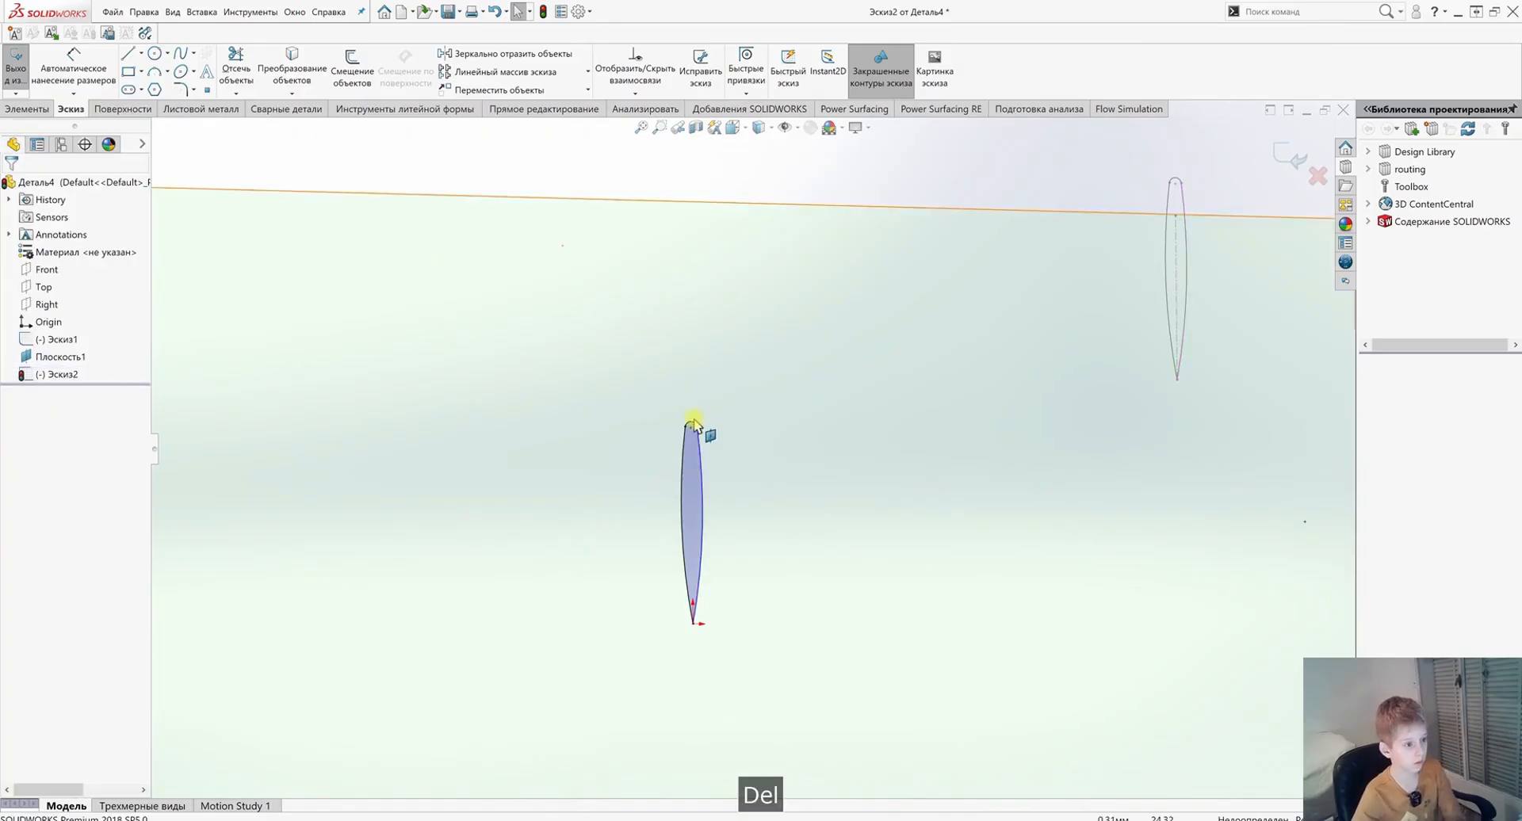
left_click(692, 450)
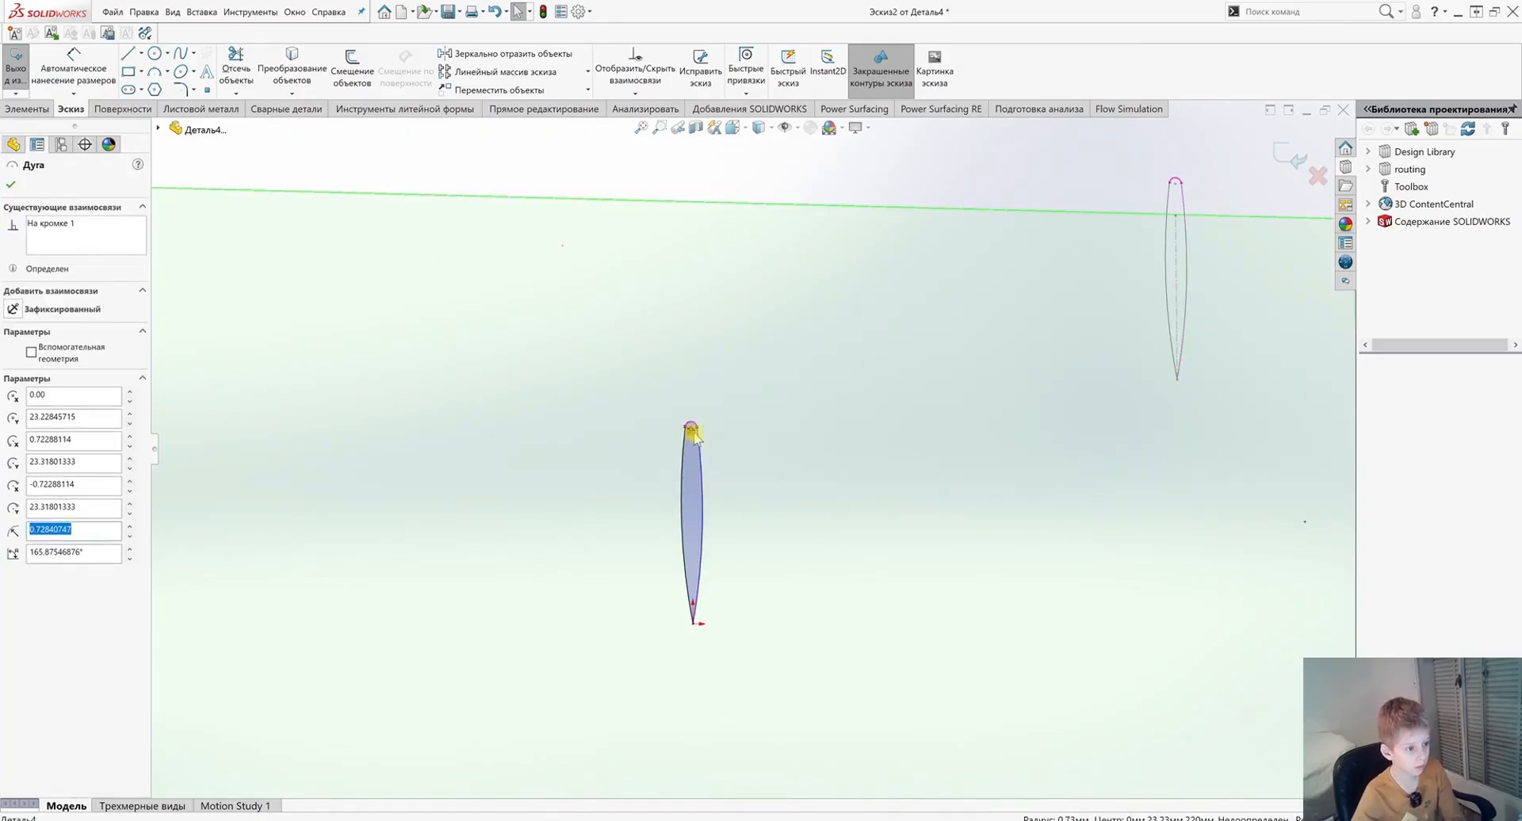
left_click(693, 432)
key("Delete")
left_click(684, 474)
left_click(691, 525)
key("Delete")
Step: Draw a vertical centerline about 24 mm long from the origin to the crown of the copied profile's top arc
scroll(713, 526, "up", 4)
middle_click_drag(698, 553, 692, 457)
scroll(692, 455, "down", 1)
scroll(692, 458, "up", 2)
scroll(815, 434, "down", 3)
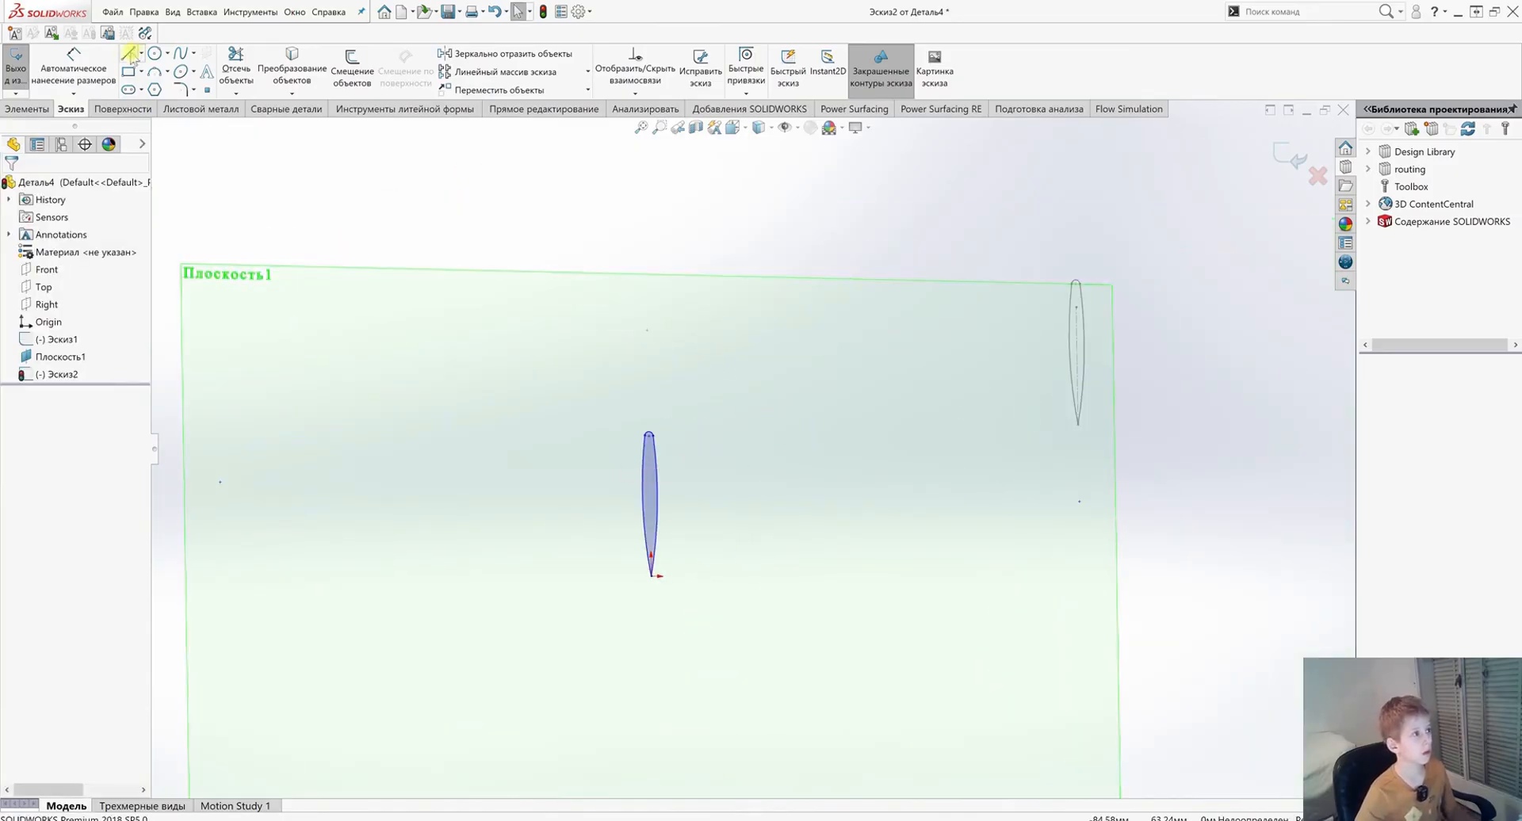
left_click(141, 53)
left_click(162, 88)
scroll(682, 563, "down", 3)
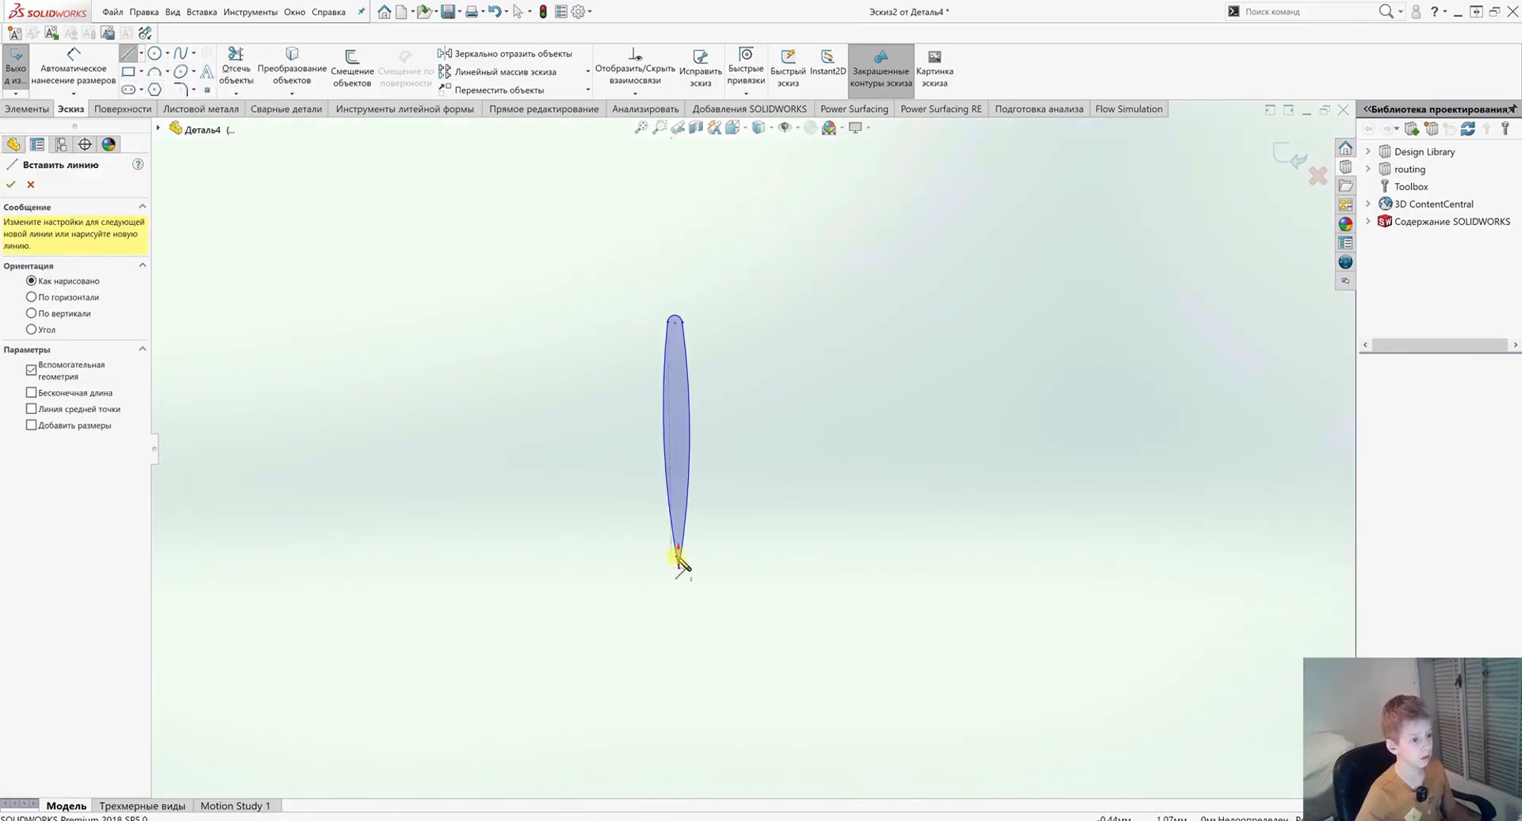
left_click(679, 569)
left_click(676, 321)
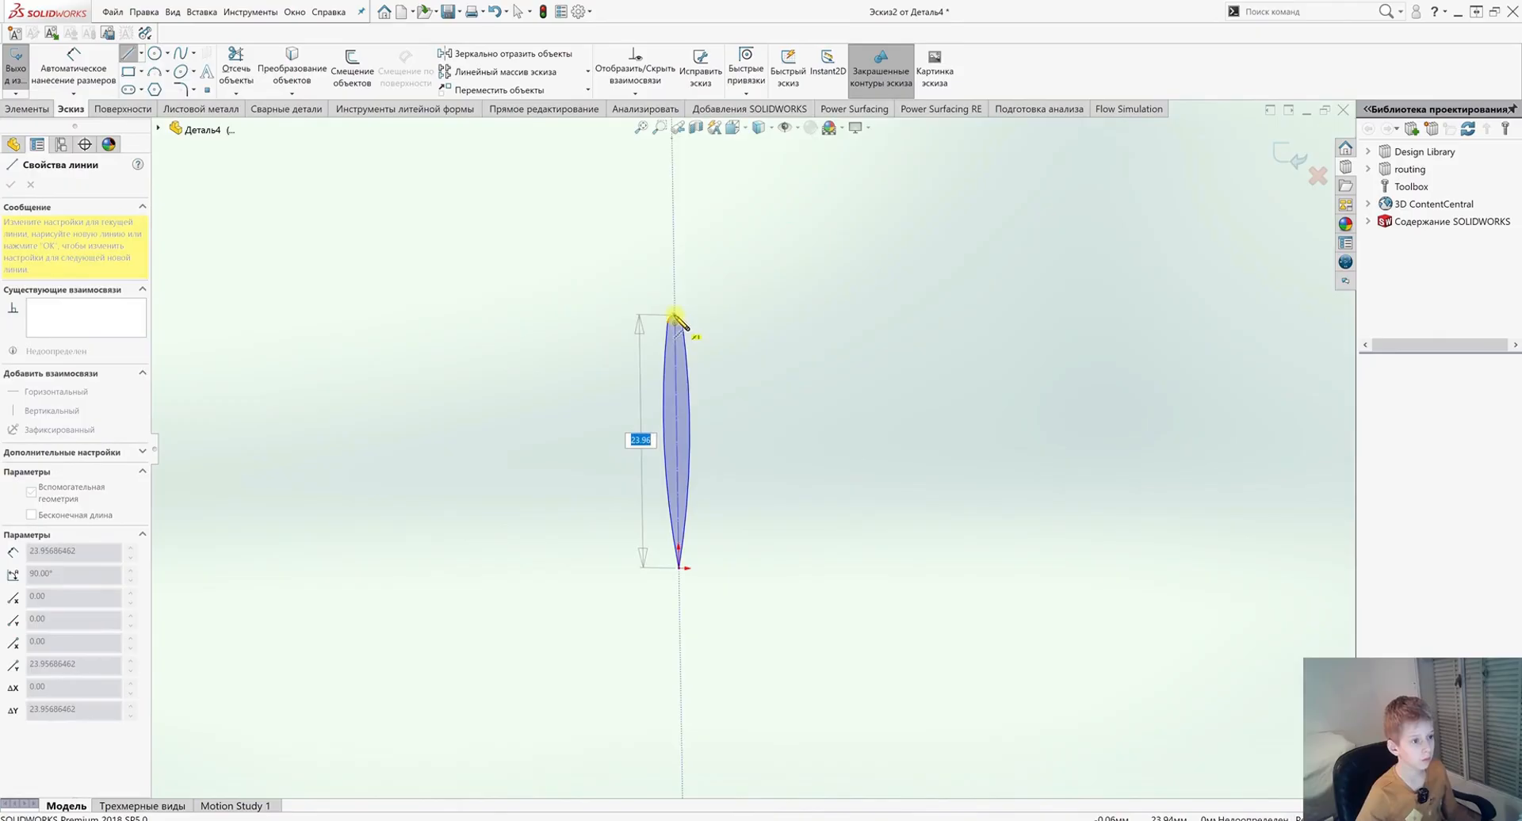
right_click(741, 357)
left_click(763, 364)
Step: Place a sketch point at the midpoint of the vertical centerline inside the copied profile
scroll(685, 450, "down", 2)
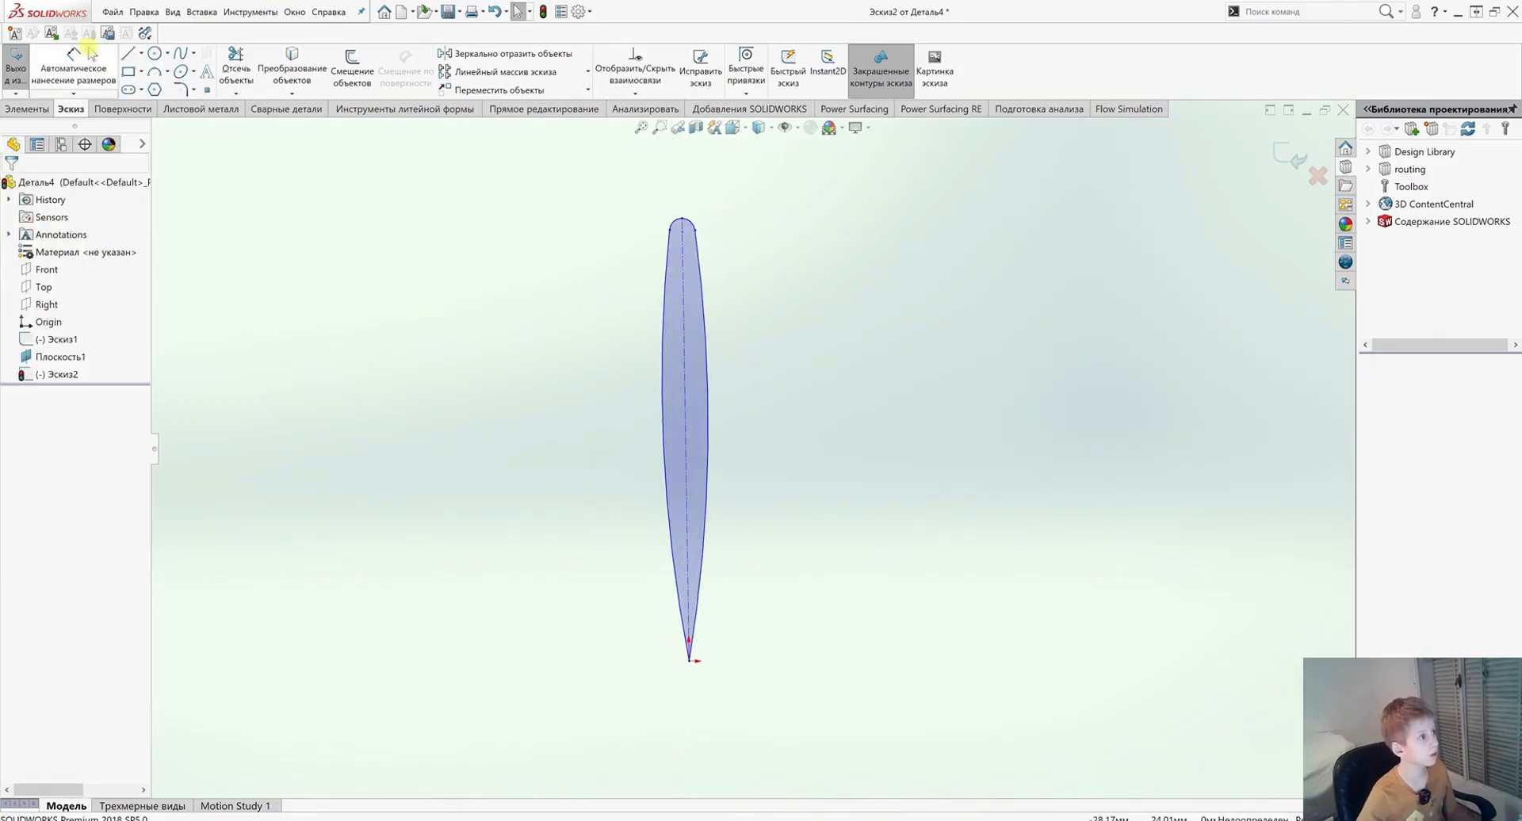
left_click(207, 90)
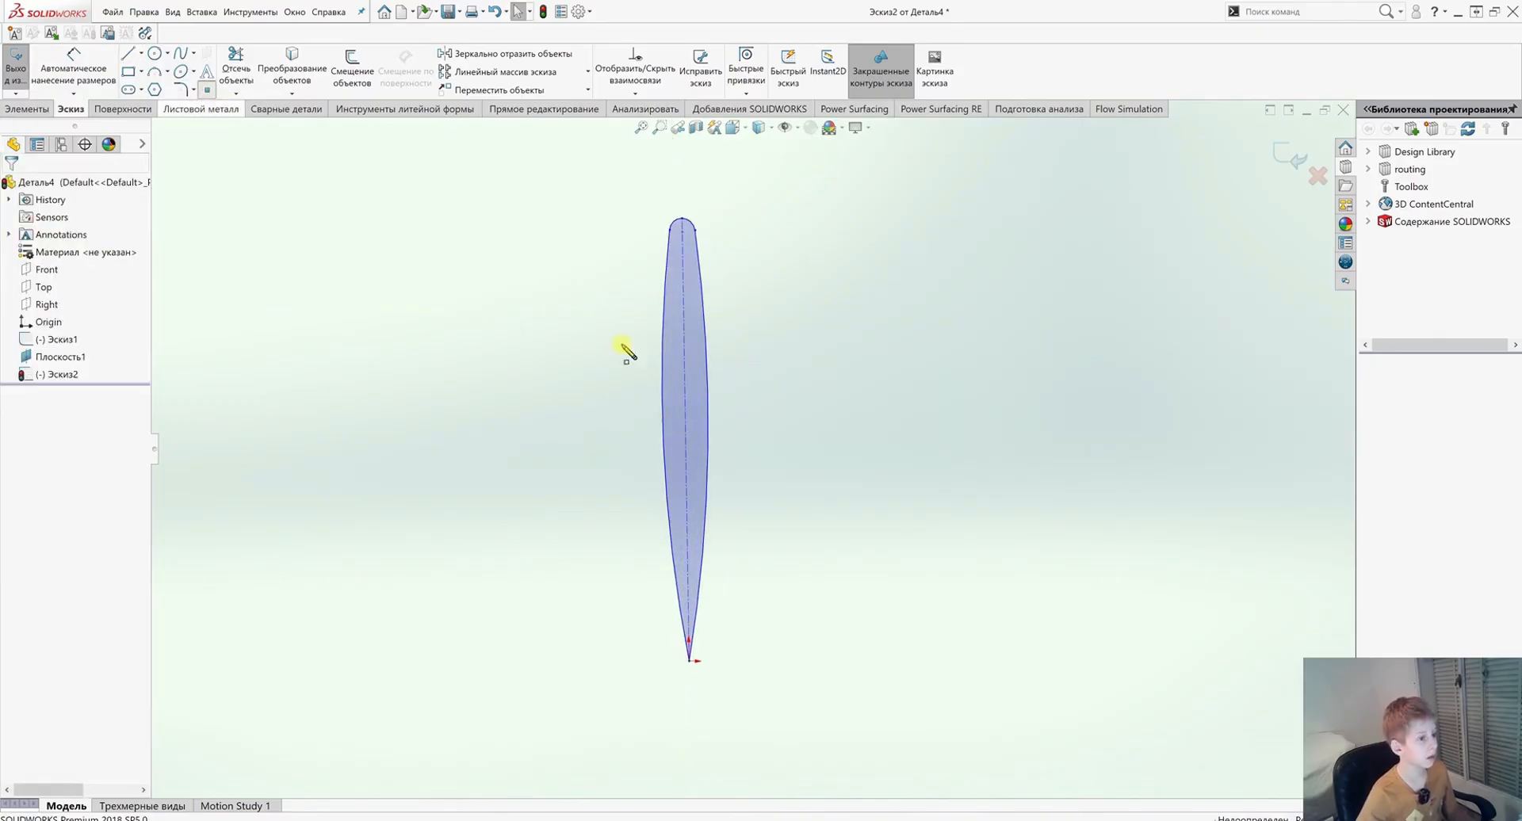
left_click(686, 440)
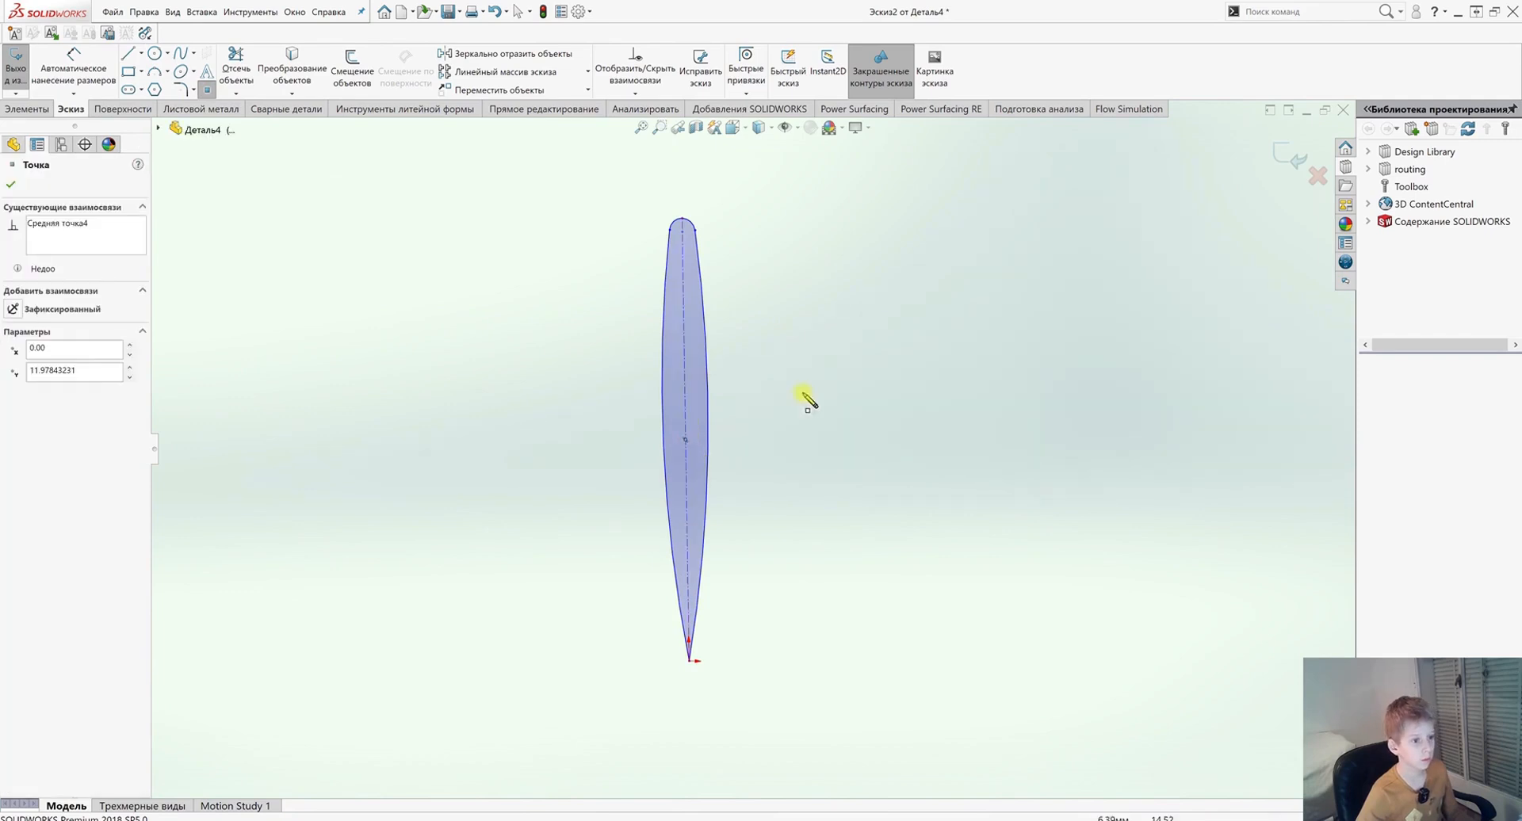
right_click(807, 398)
left_click(851, 406)
scroll(748, 414, "up", 3)
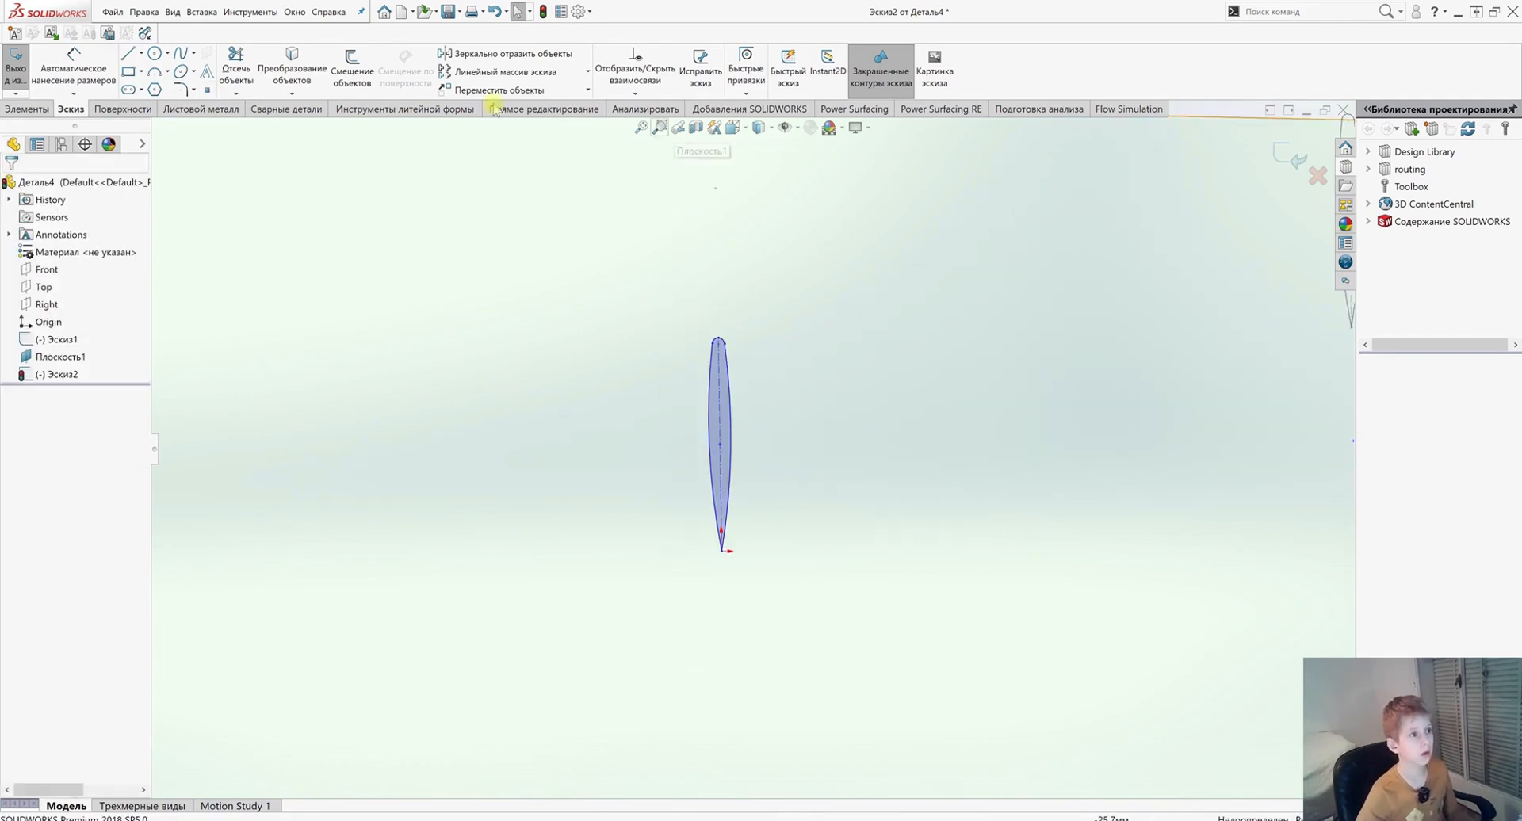
Step: Set up a rotation of the copied profile's three arcs with the centerline's midpoint as the center of rotation
left_click(588, 91)
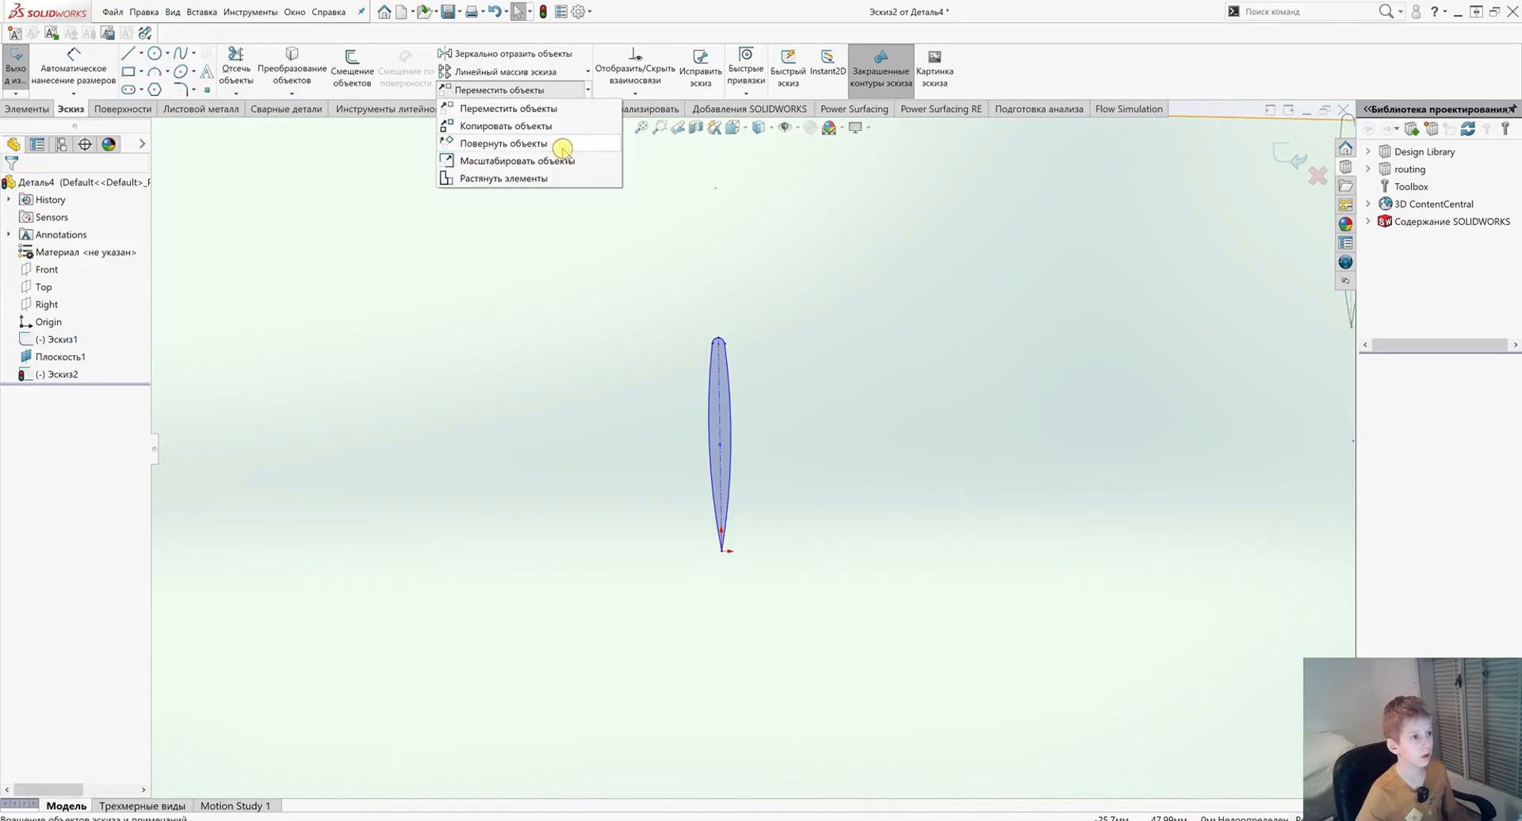
left_click(563, 147)
left_click(725, 415)
scroll(693, 453, "down", 2)
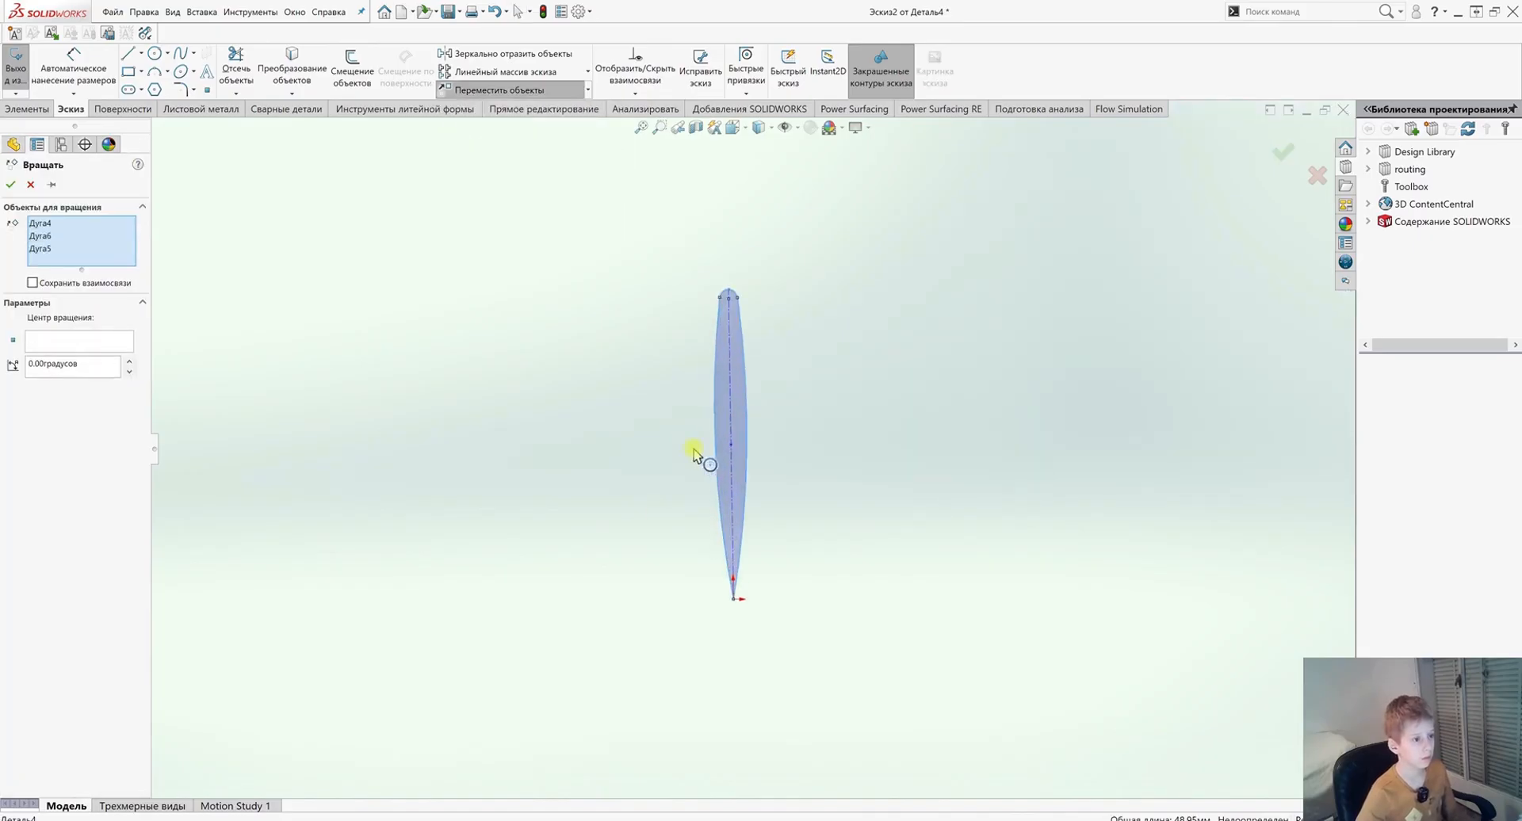
scroll(694, 454, "down", 1)
scroll(680, 431, "down", 3)
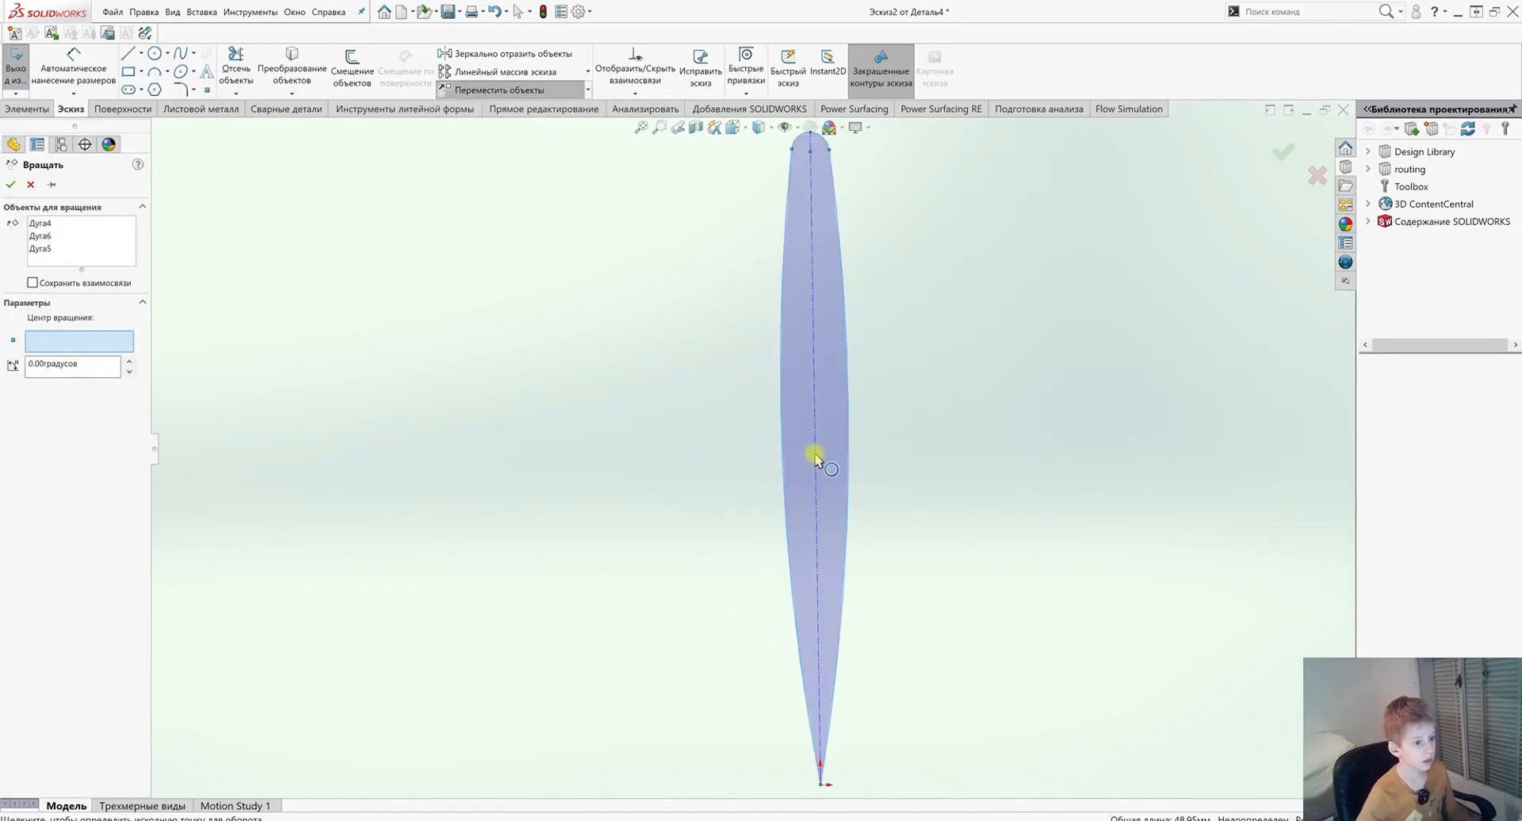
scroll(757, 493, "up", 4)
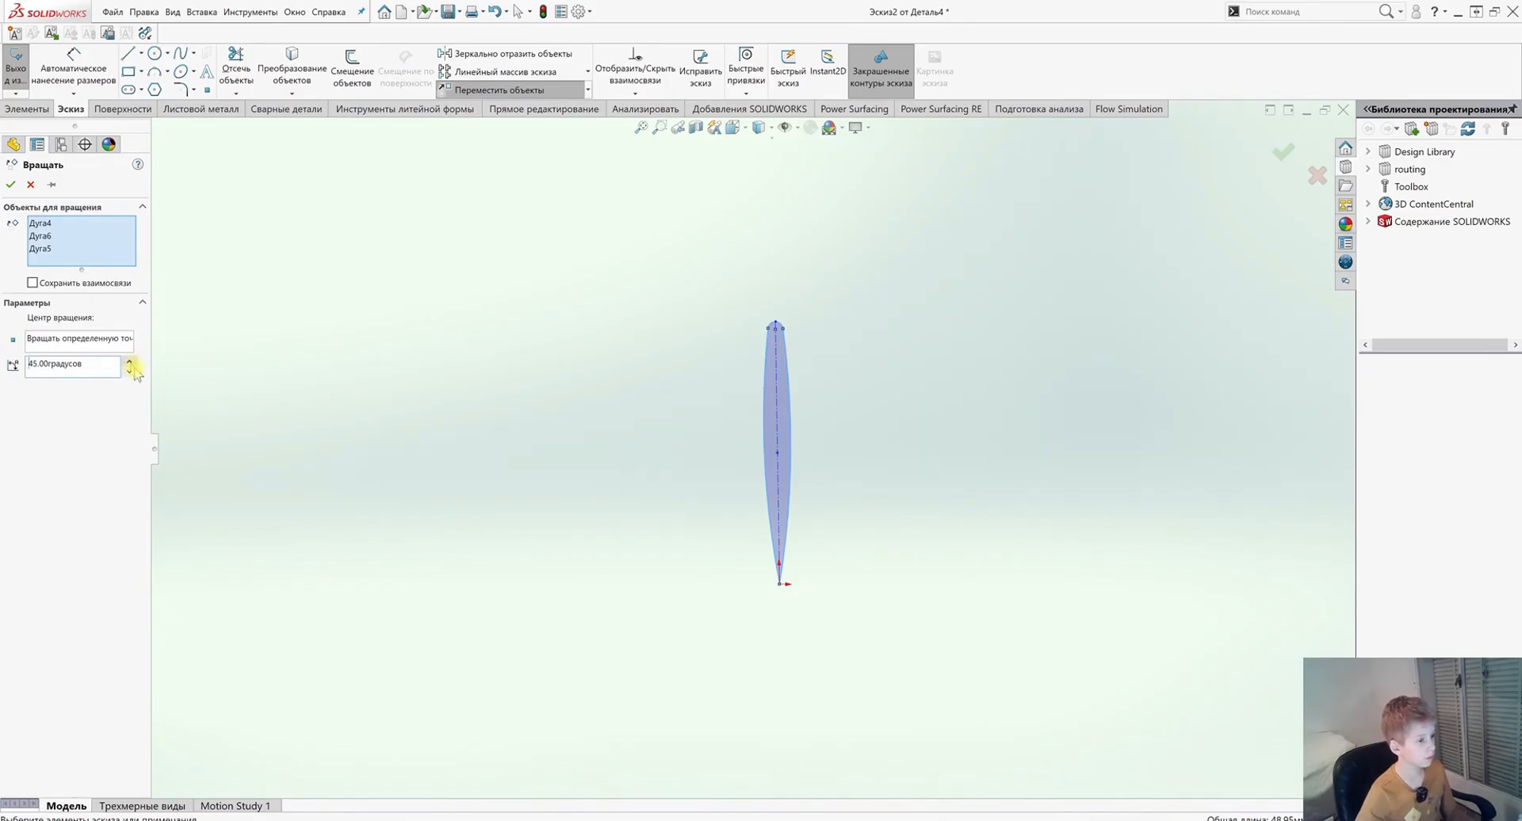
scroll(816, 524, "up", 4)
middle_click_drag(773, 525, 436, 441)
left_click(117, 343)
scroll(711, 441, "down", 3)
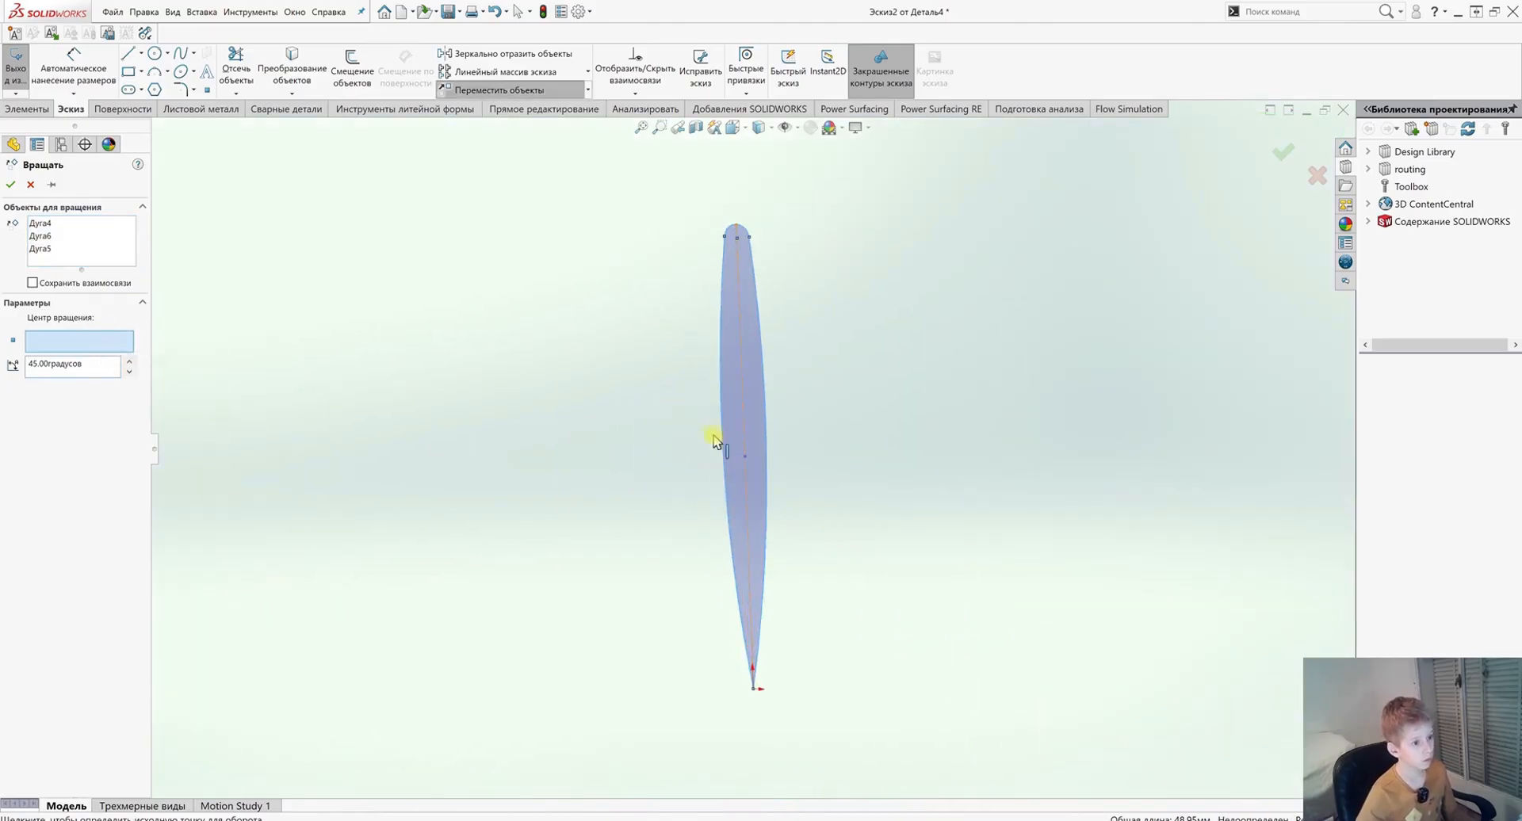
left_click(745, 461)
scroll(742, 476, "up", 4)
Step: Set the profile's rotation angle to 45 degrees and apply it
left_click(130, 359)
left_click(129, 361)
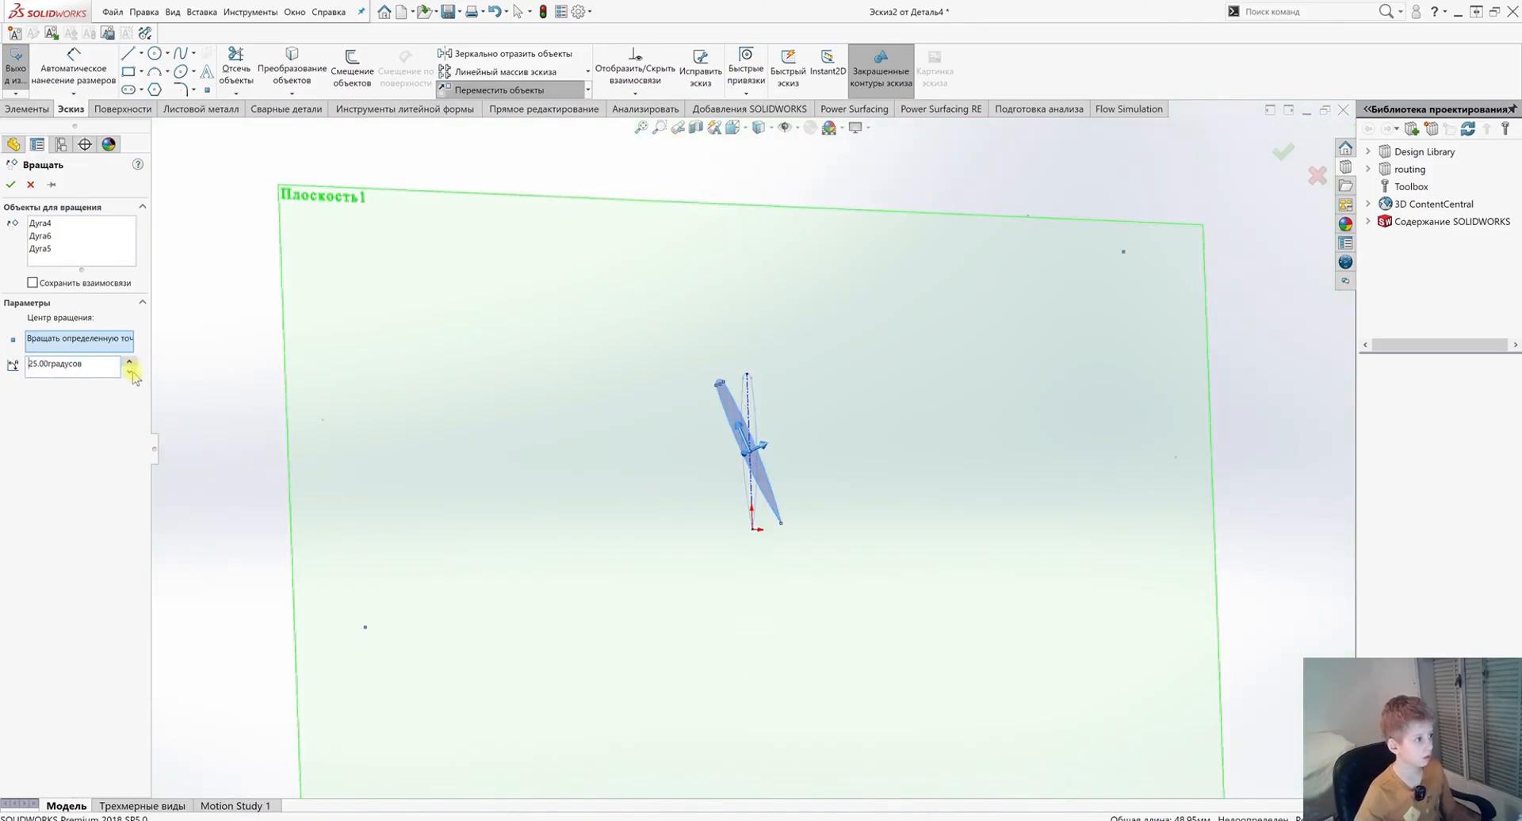
left_click(129, 363)
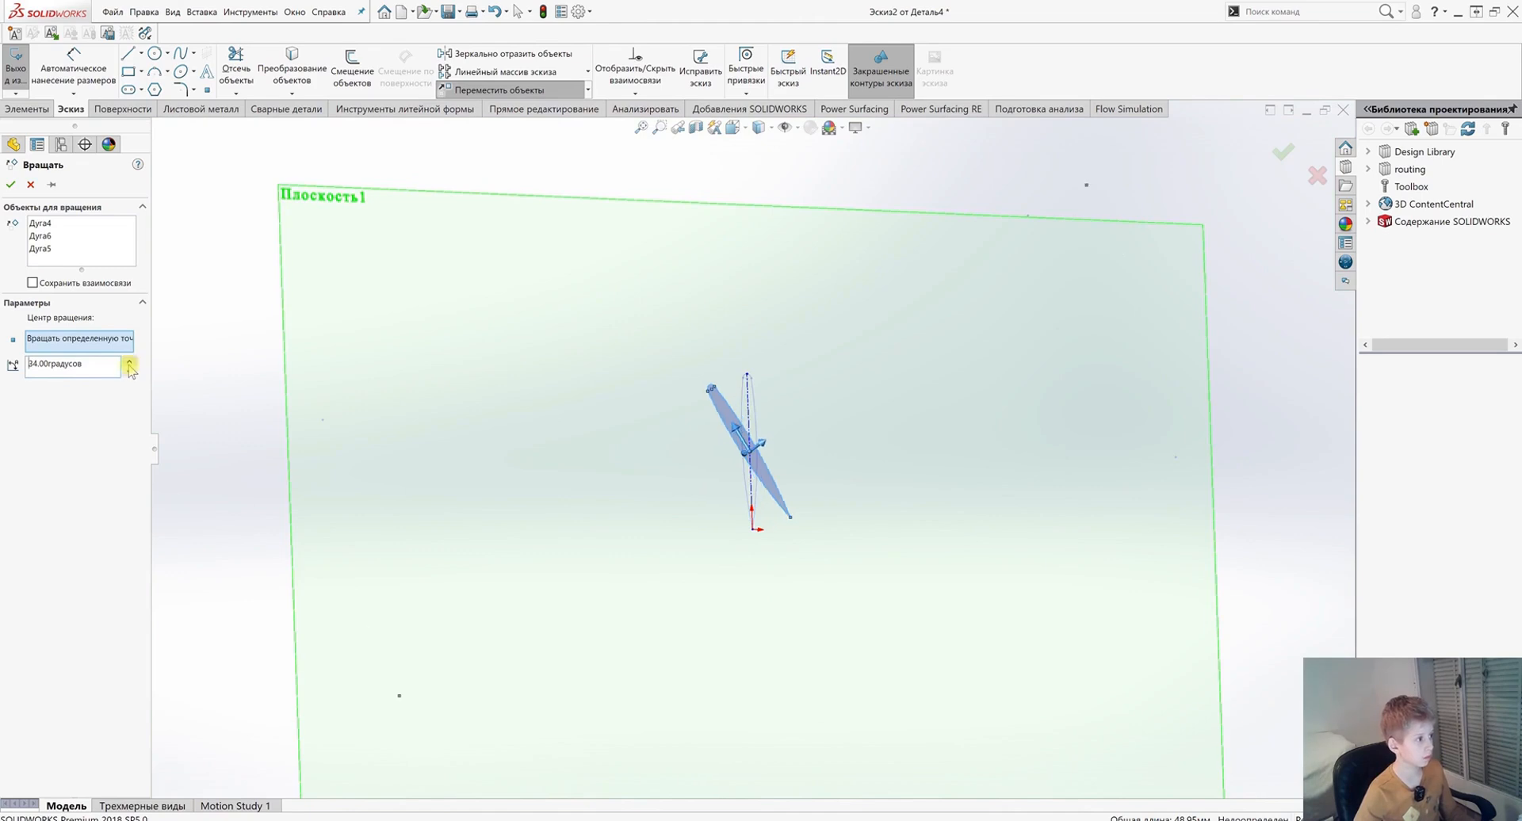
left_click(129, 365)
scroll(702, 514, "up", 2)
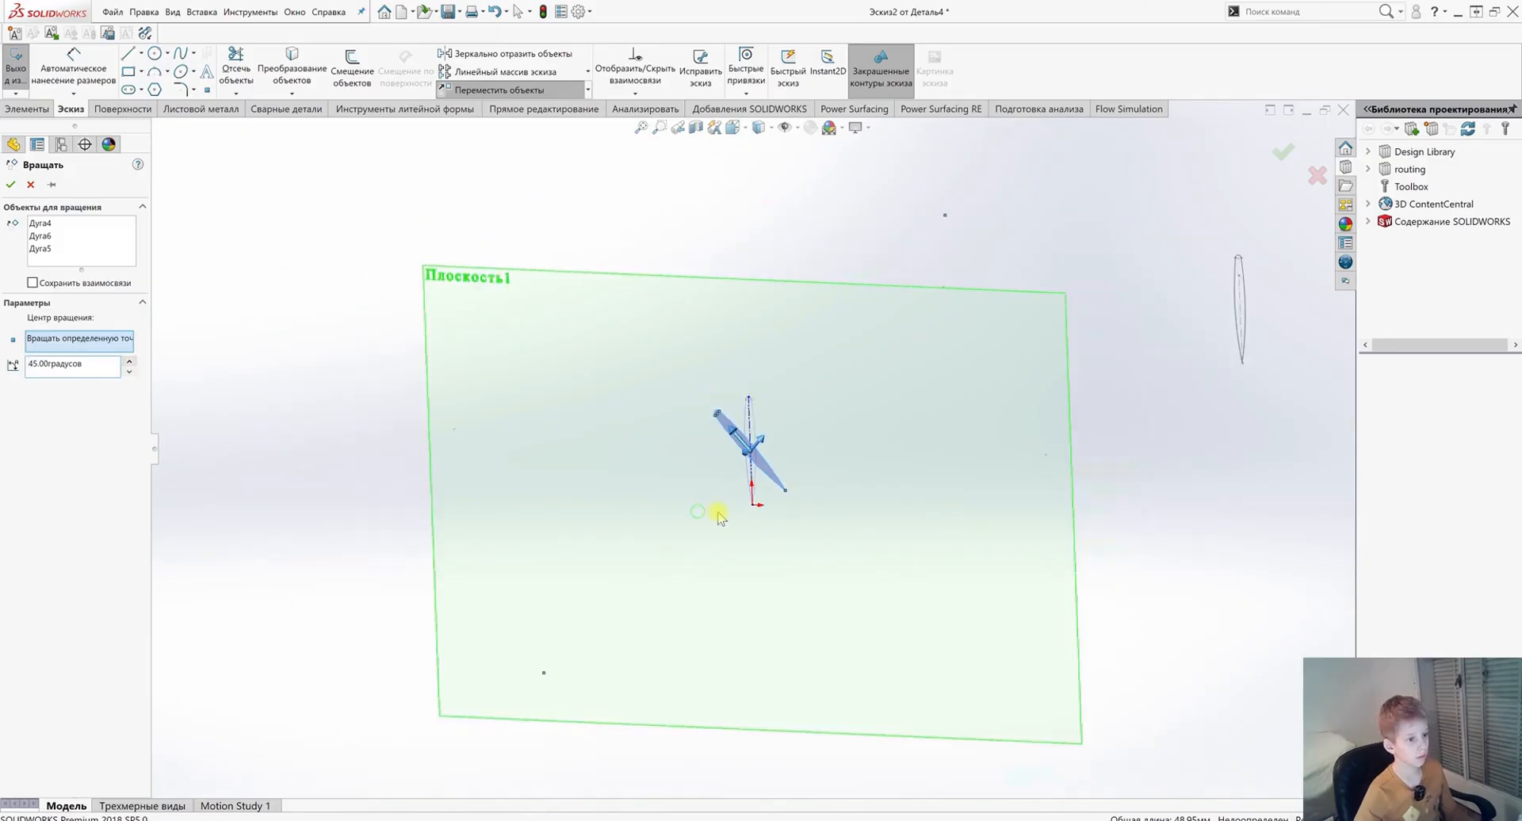
middle_click_drag(716, 517, 709, 510)
left_click(9, 185)
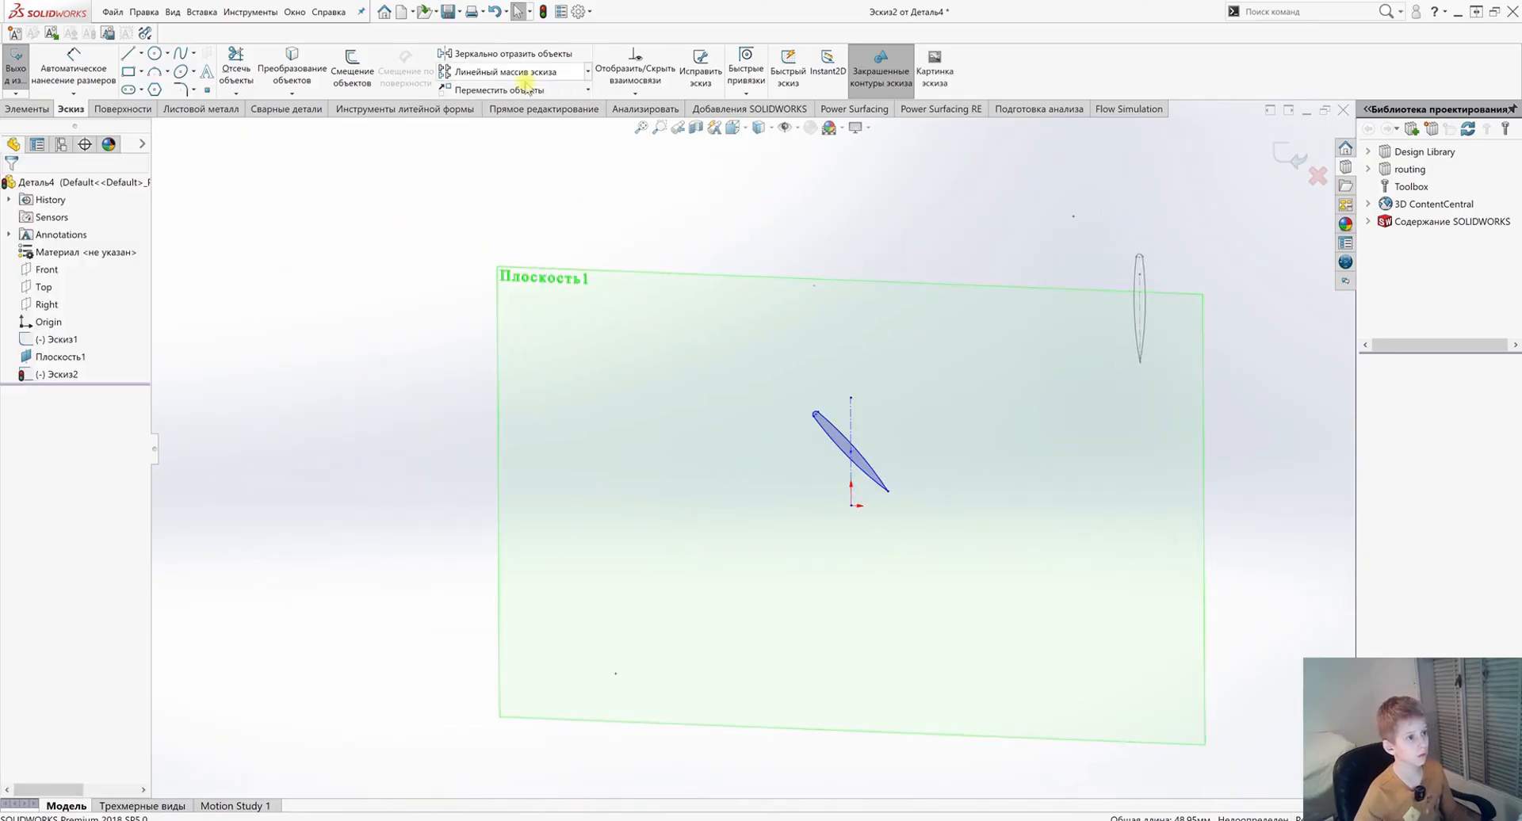
Step: Scale the rotated profile's three arcs by a factor of 0.6 about the centerline's midpoint, without keeping a copy
left_click(586, 90)
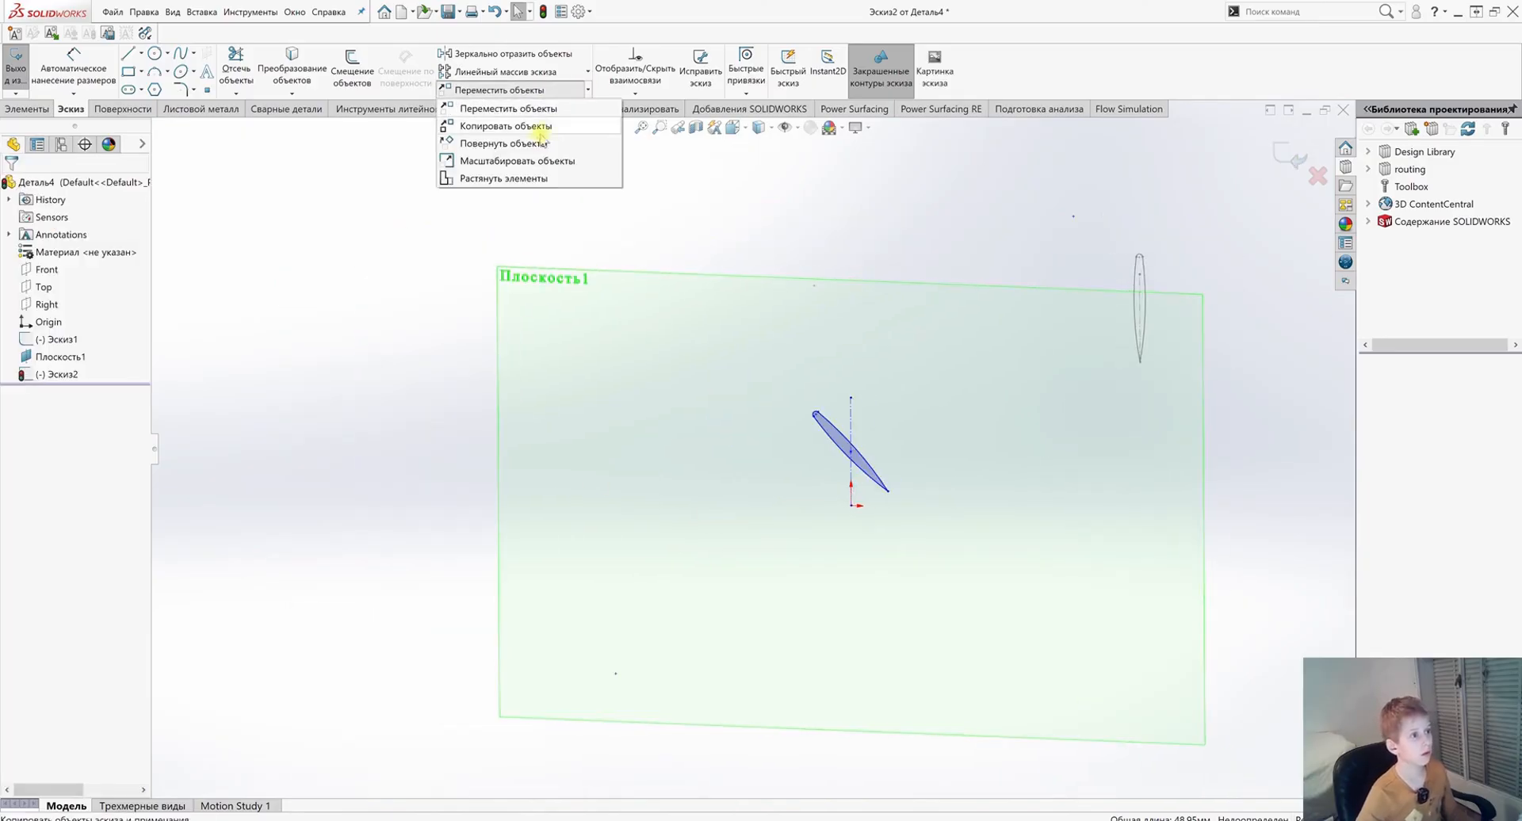
left_click(533, 160)
scroll(866, 477, "down", 3)
scroll(880, 495, "down", 3)
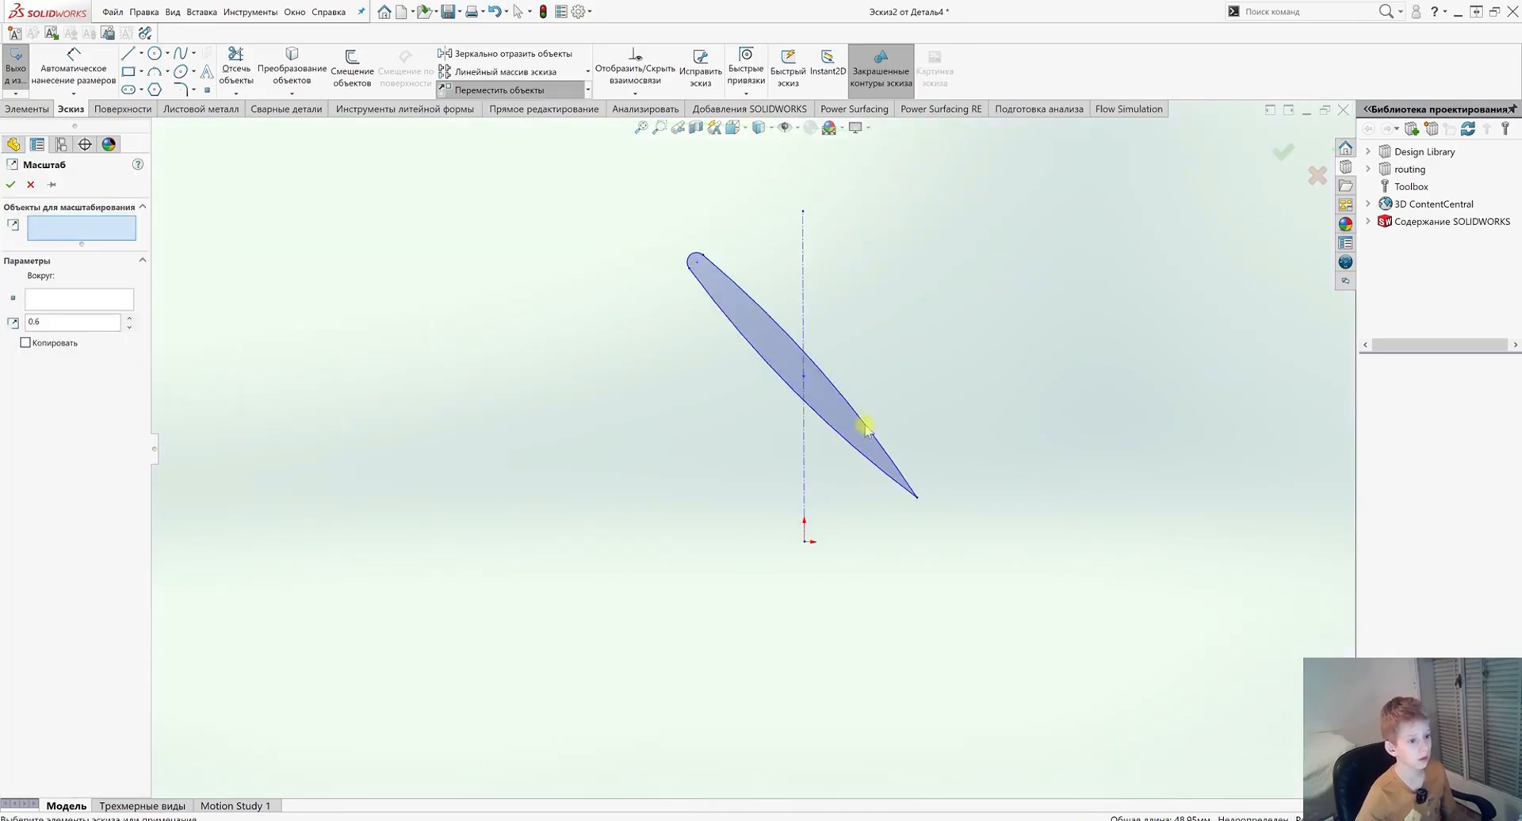
left_click(857, 425)
scroll(803, 383, "down", 4)
left_click(64, 320)
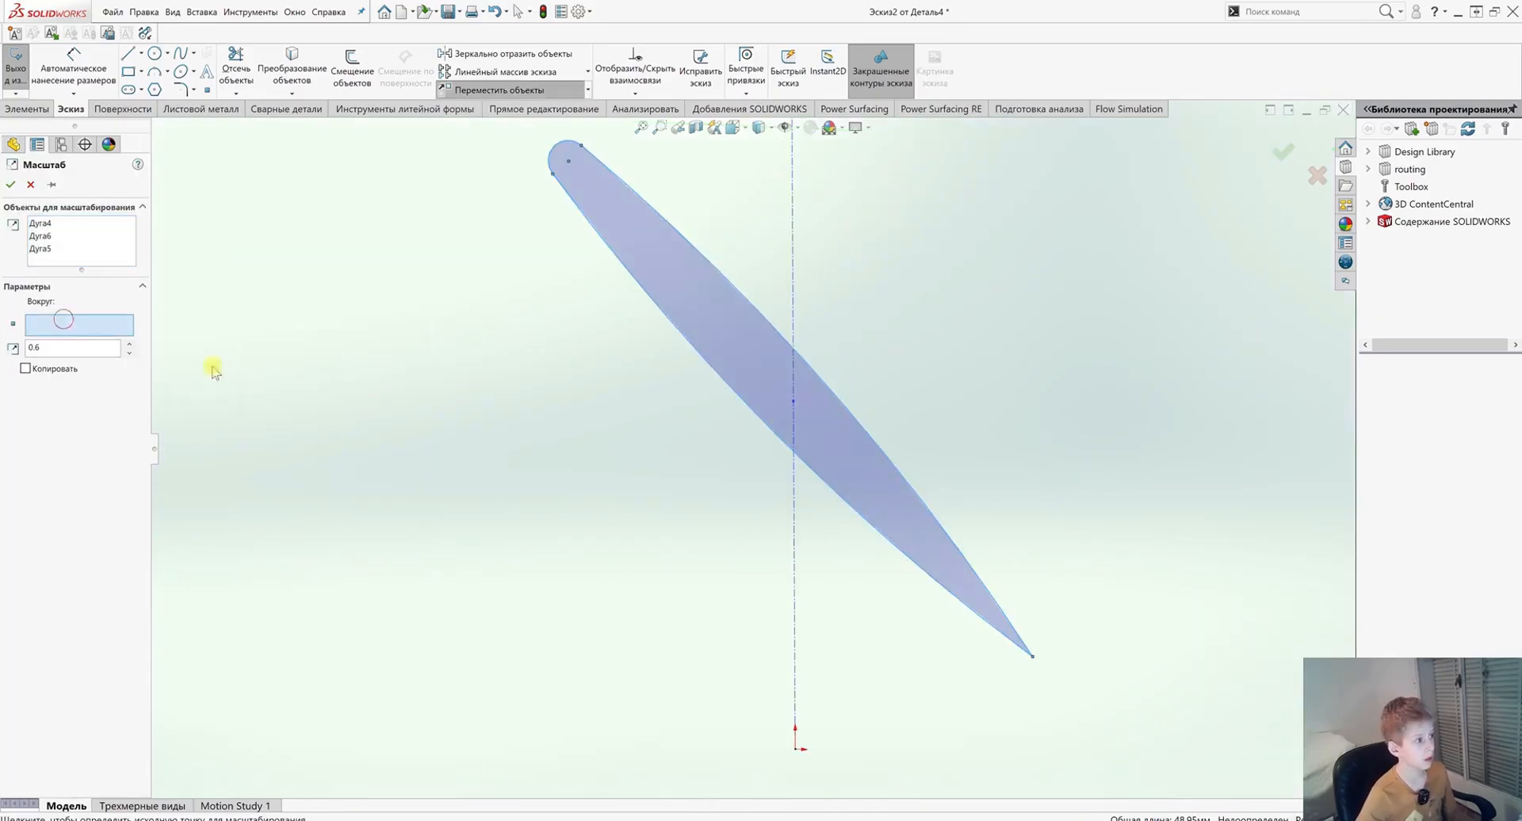
left_click(794, 401)
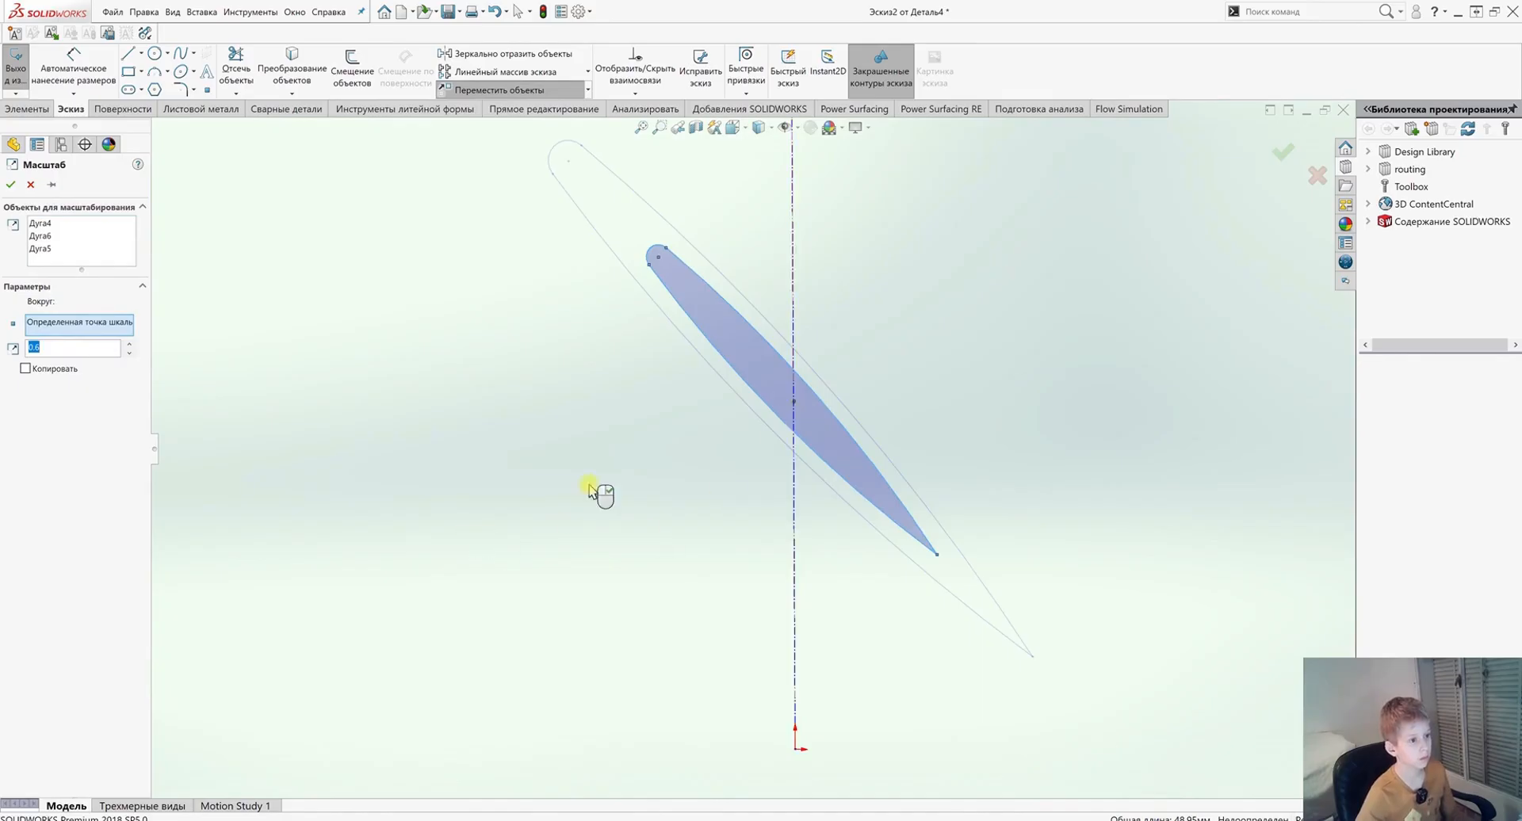
scroll(667, 478, "up", 3)
left_click(11, 185)
Step: Exit the second profile sketch and hide the offset plane
scroll(830, 462, "up", 9)
middle_click_drag(829, 462, 780, 479)
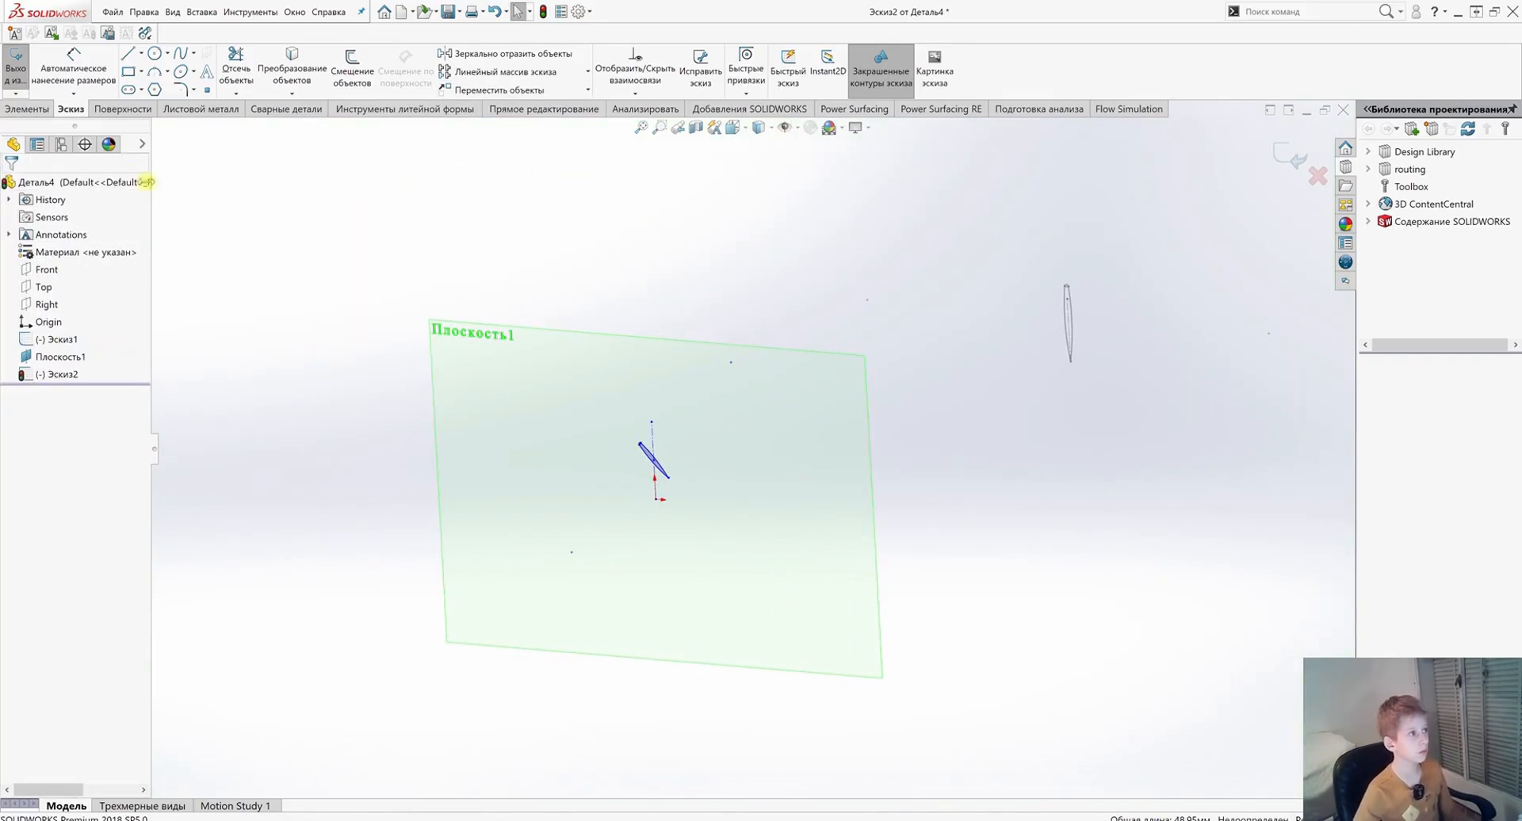
left_click(15, 69)
left_click(393, 273)
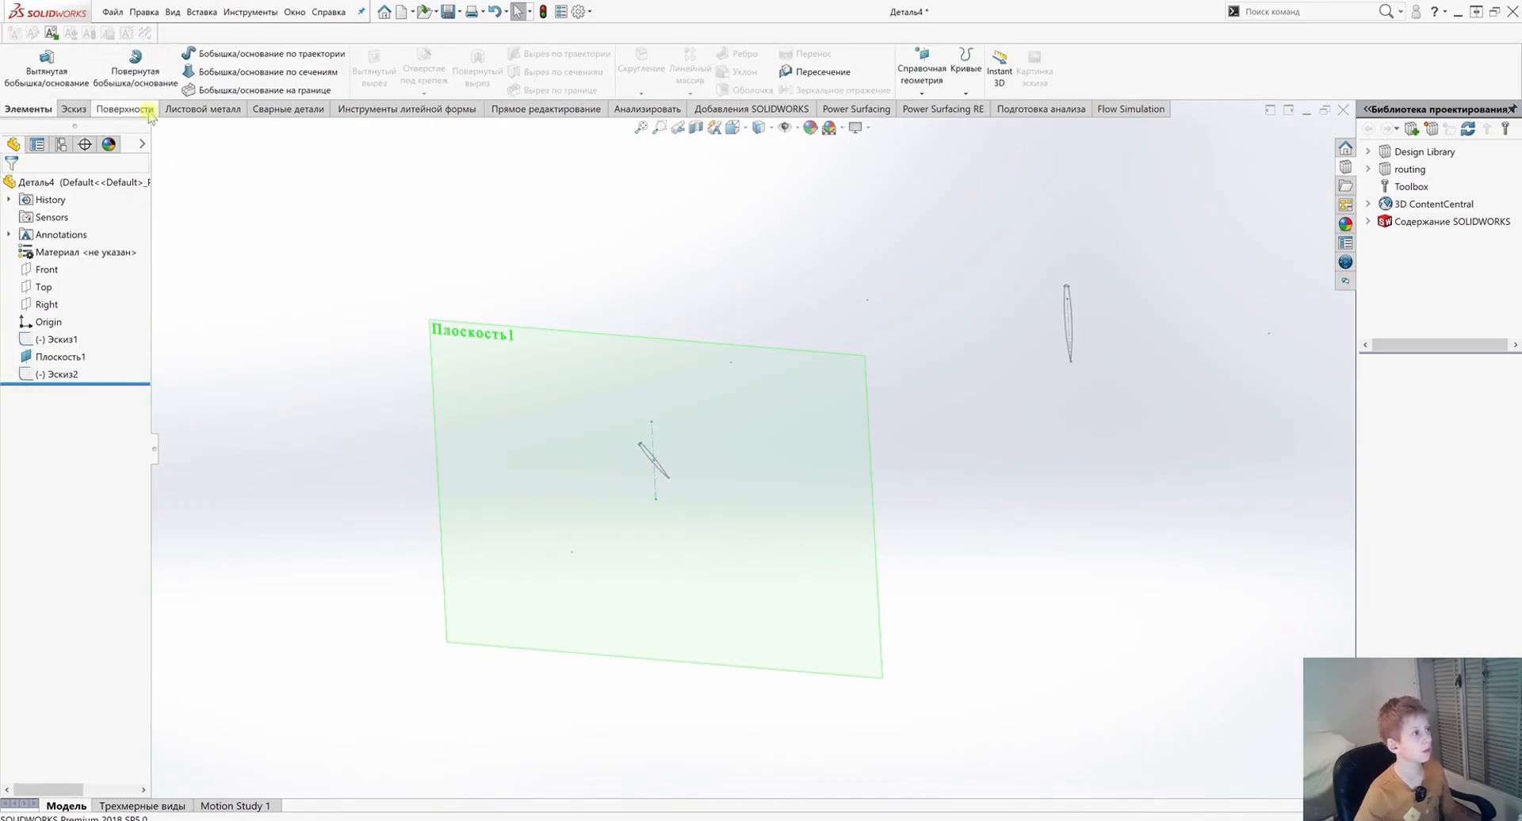
left_click(486, 391)
right_click(63, 358)
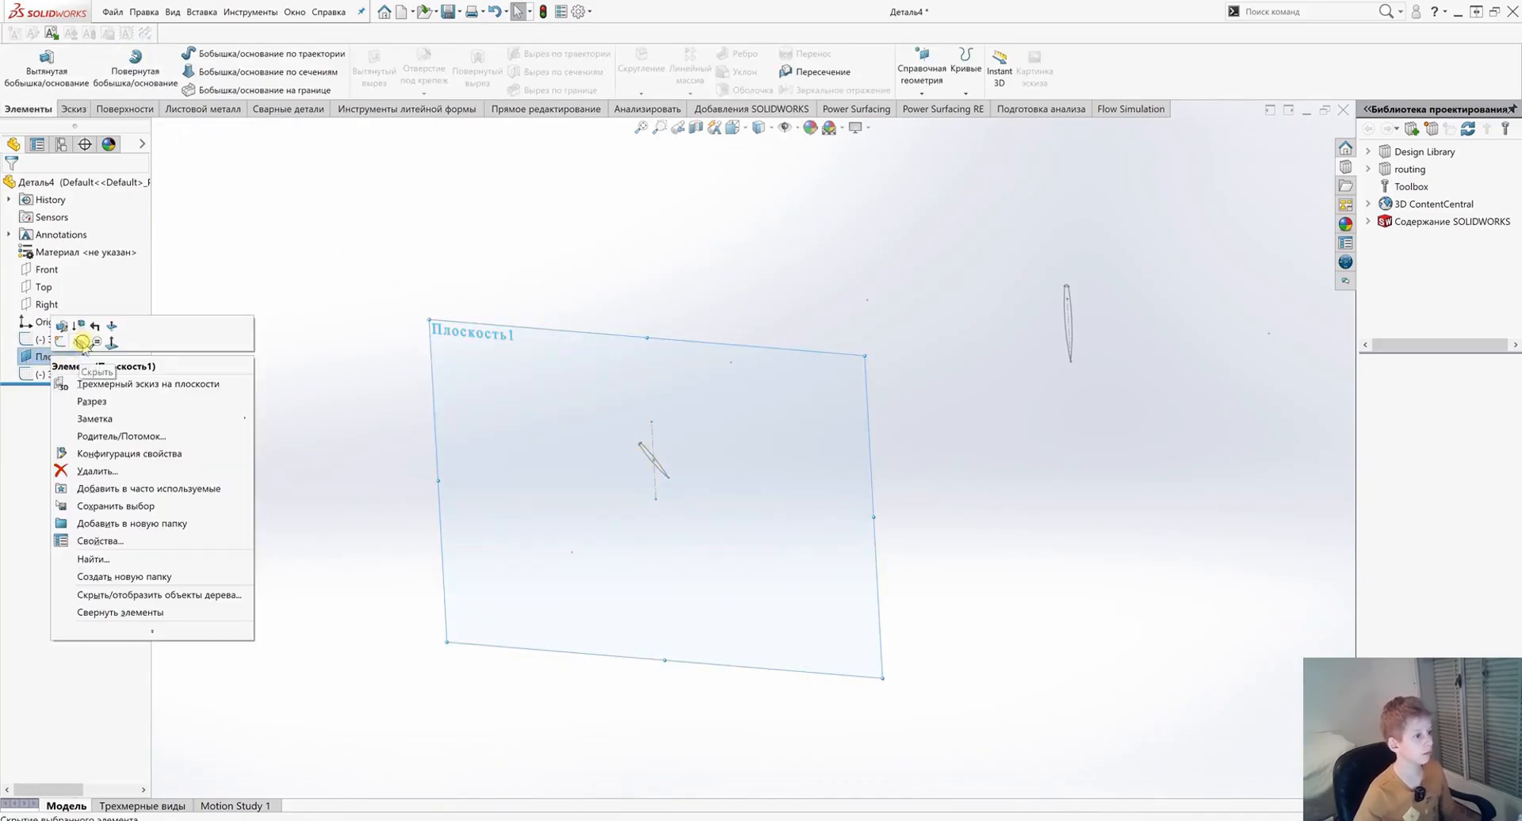
left_click(81, 342)
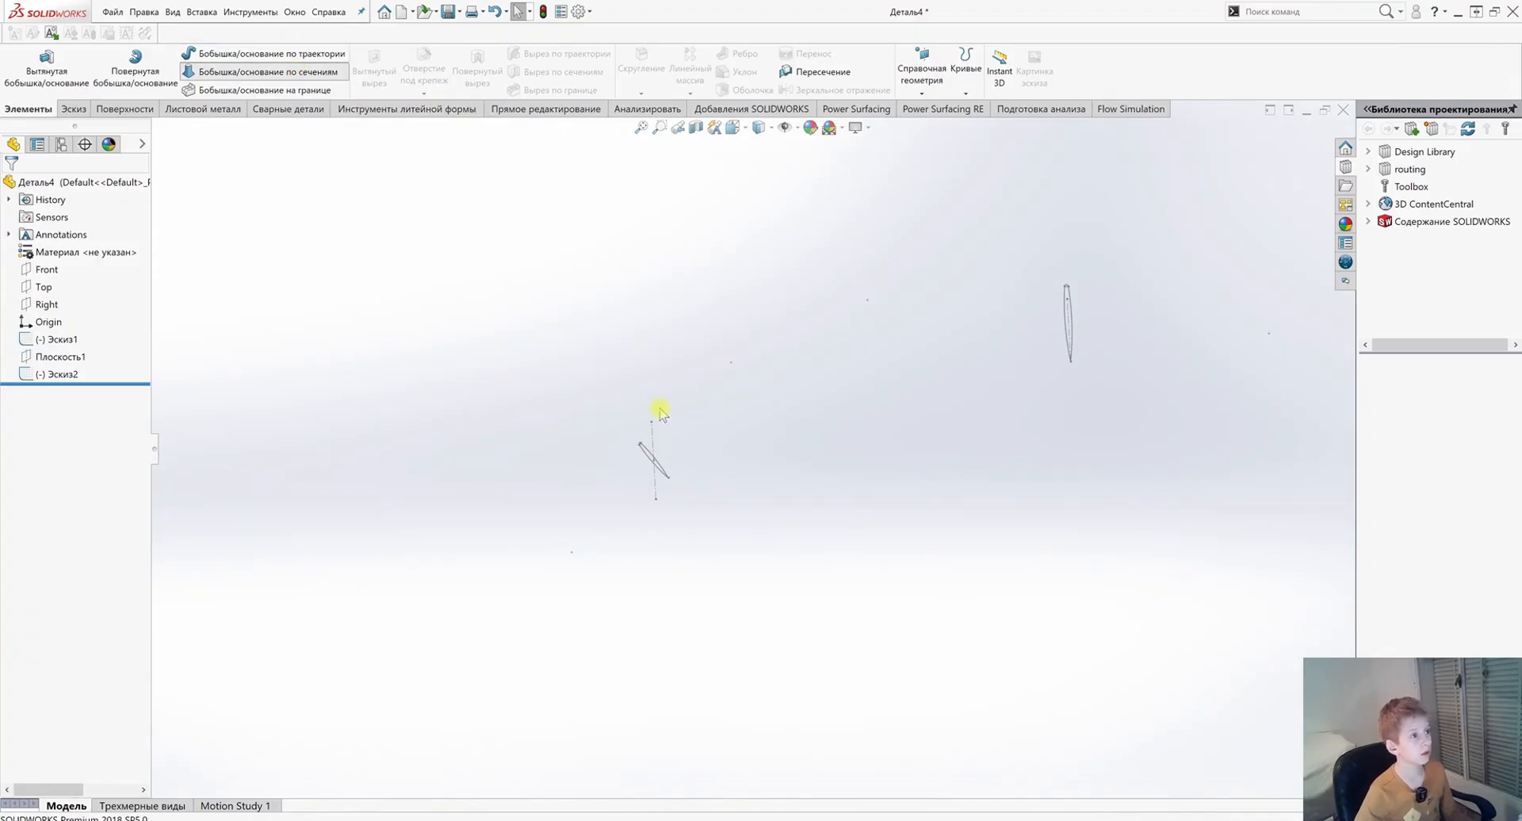
Step: Loft a solid blade between the small rotated profile and the large profile on the Front plane
scroll(655, 460, "down", 2)
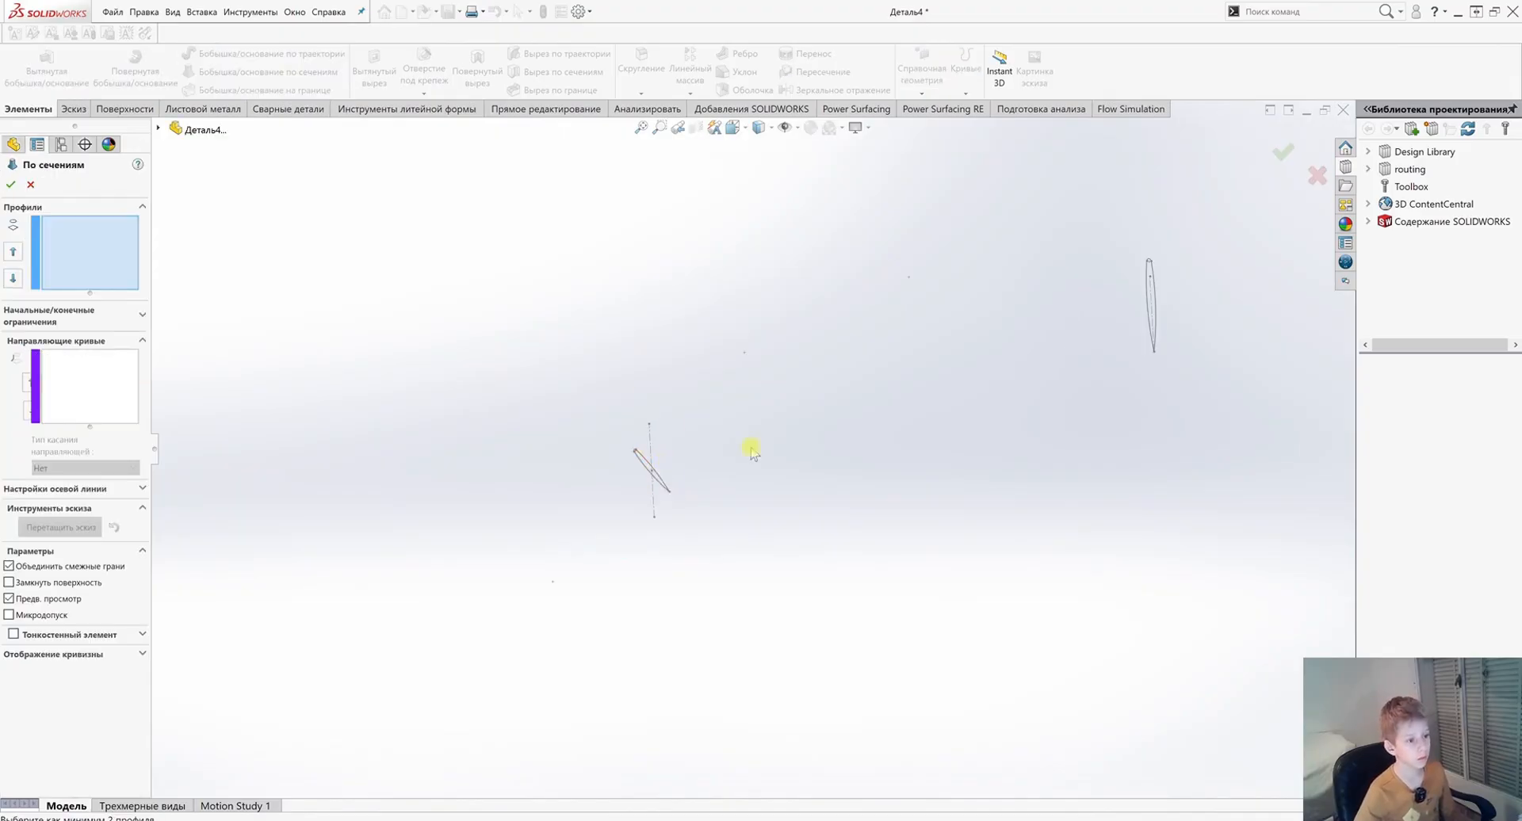
left_click(666, 479)
left_click(1156, 295)
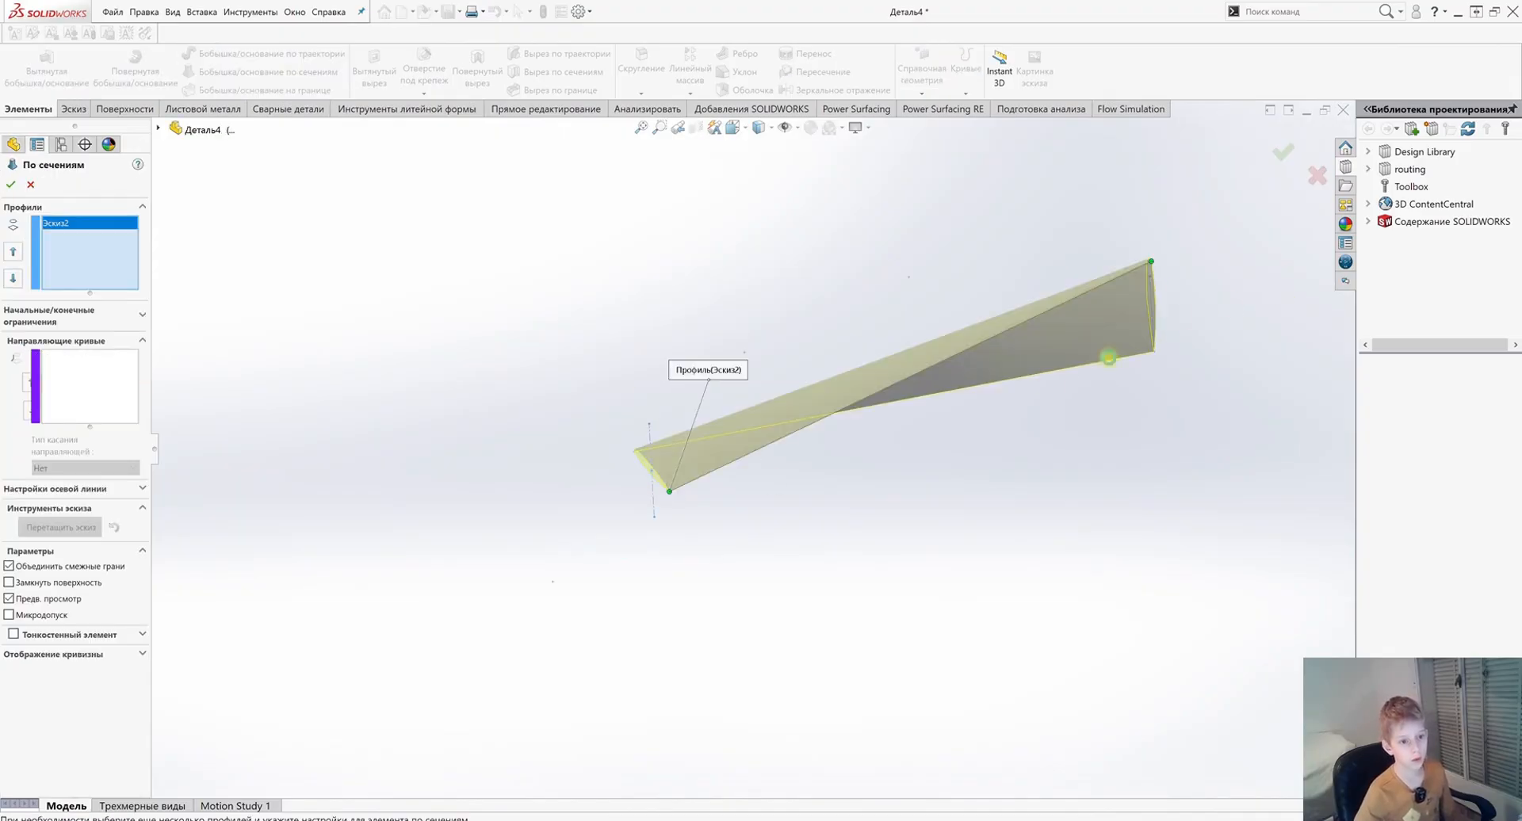
middle_click_drag(741, 480, 792, 381)
scroll(883, 431, "down", 3)
left_click(12, 185)
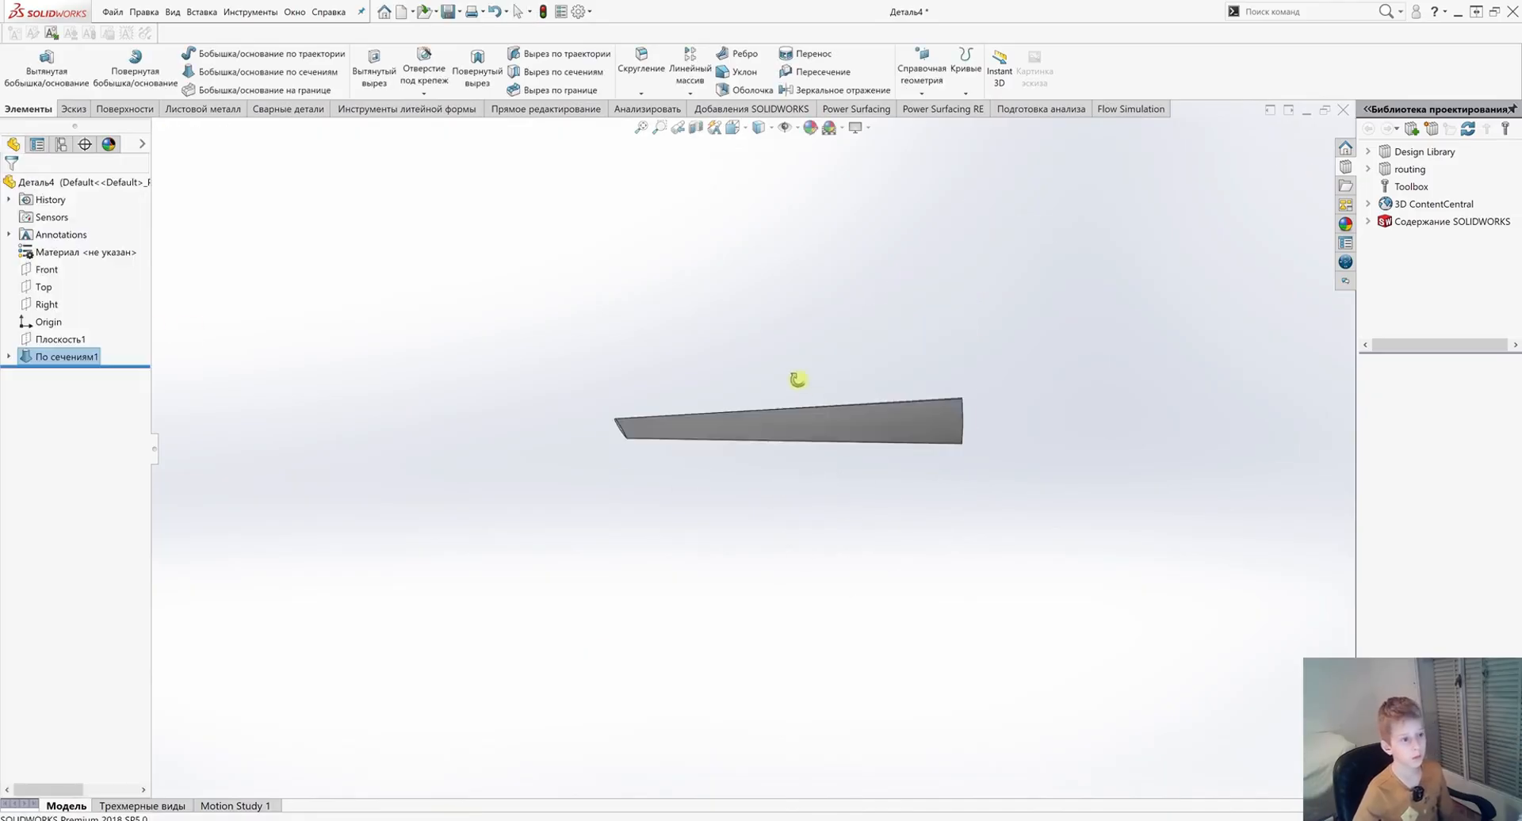
Step: Start a new sketch on the Right plane and view it straight on at the blade's wide end
left_click(38, 306)
left_click(44, 291)
scroll(947, 406, "up", 2)
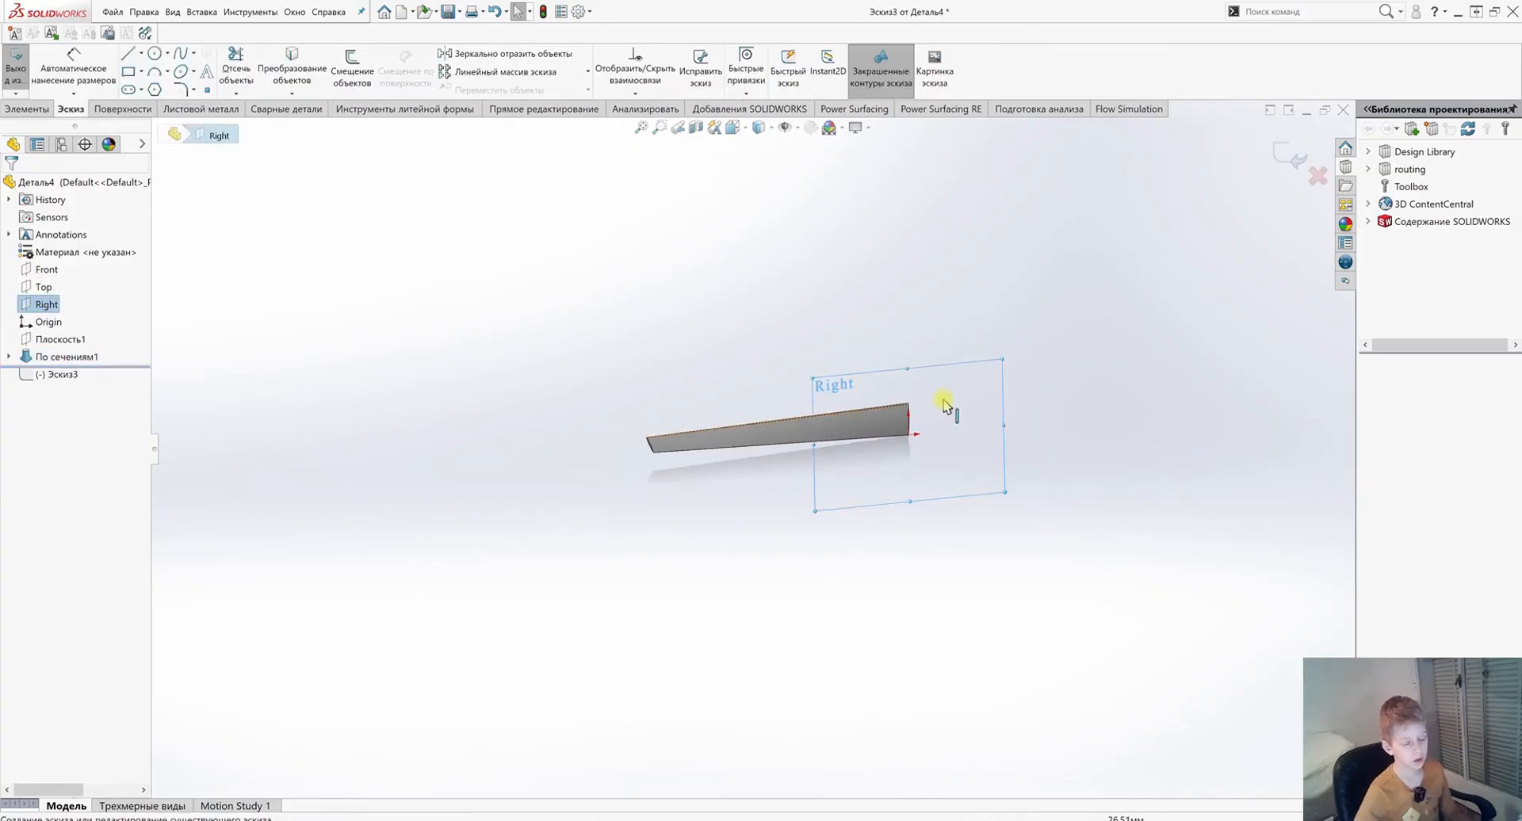
key("ctrl+8")
scroll(901, 434, "up", 2)
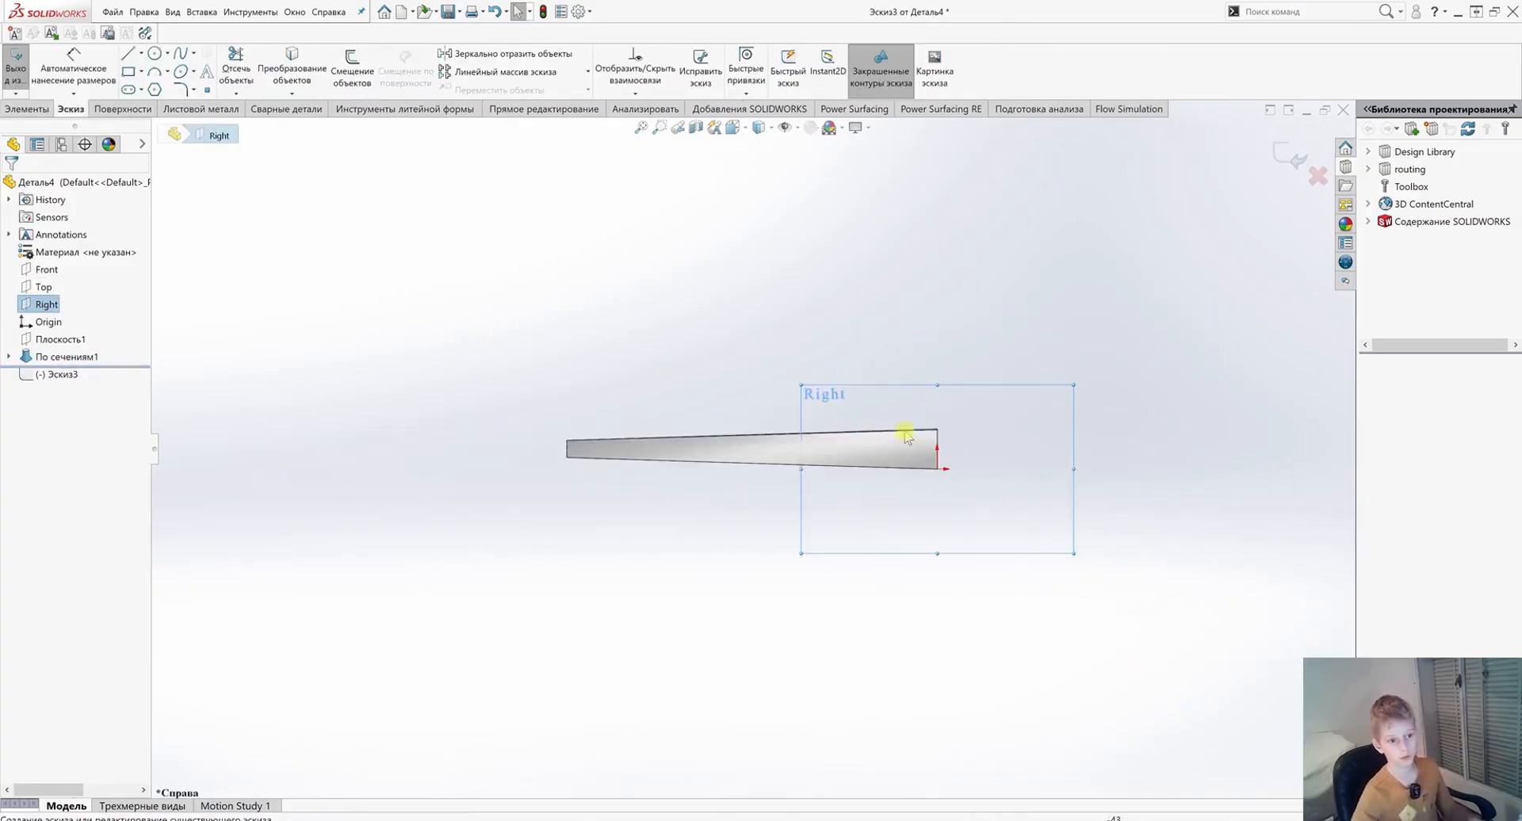
scroll(959, 464, "down", 4)
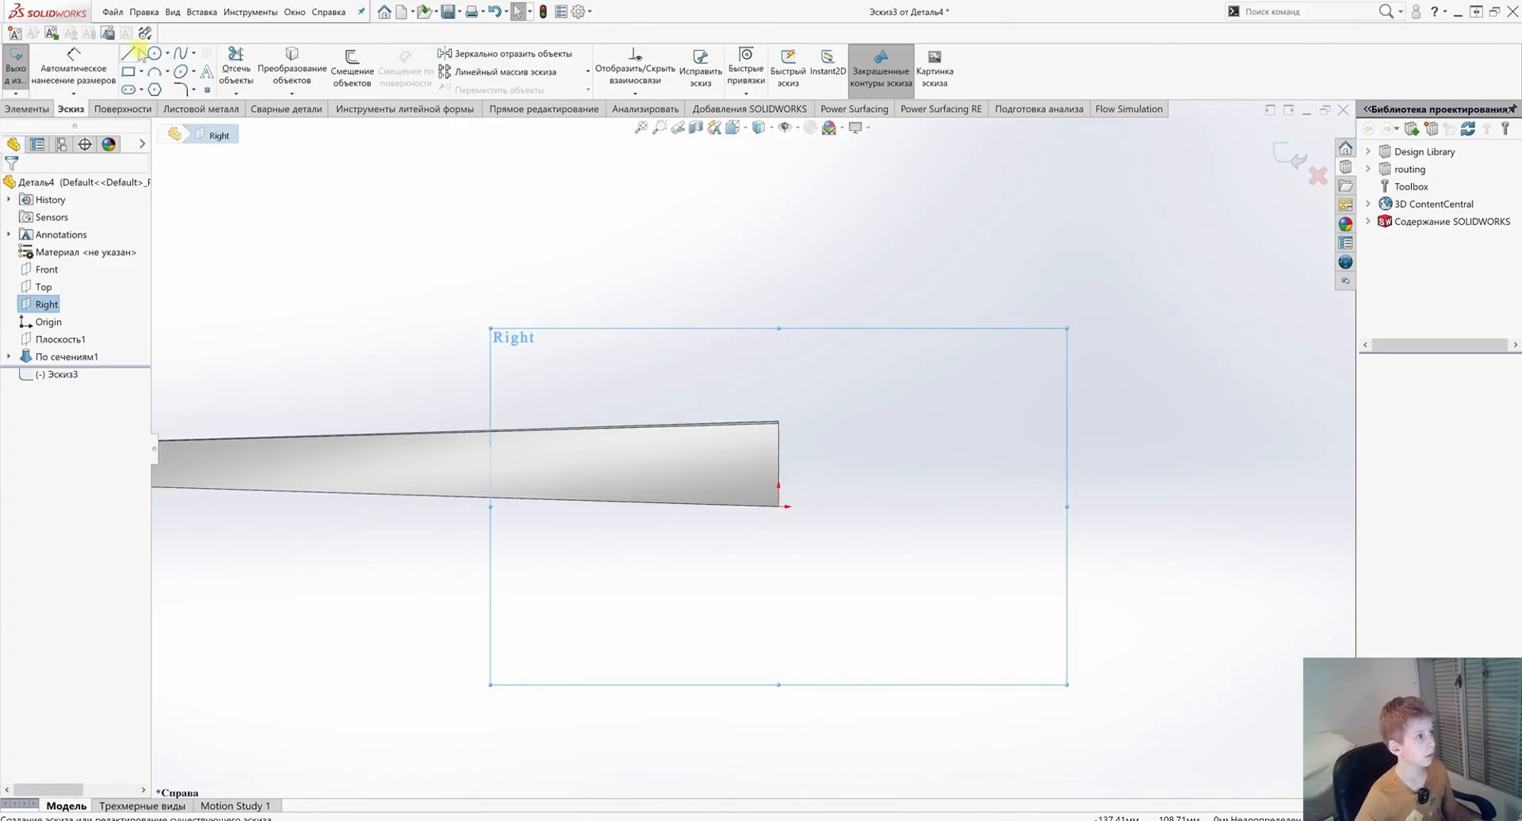
Step: Draw a three-point arc of about 92 mm radius from the blade's lower edge, level with the origin, up past its wide end
left_click(151, 74)
scroll(753, 506, "down", 3)
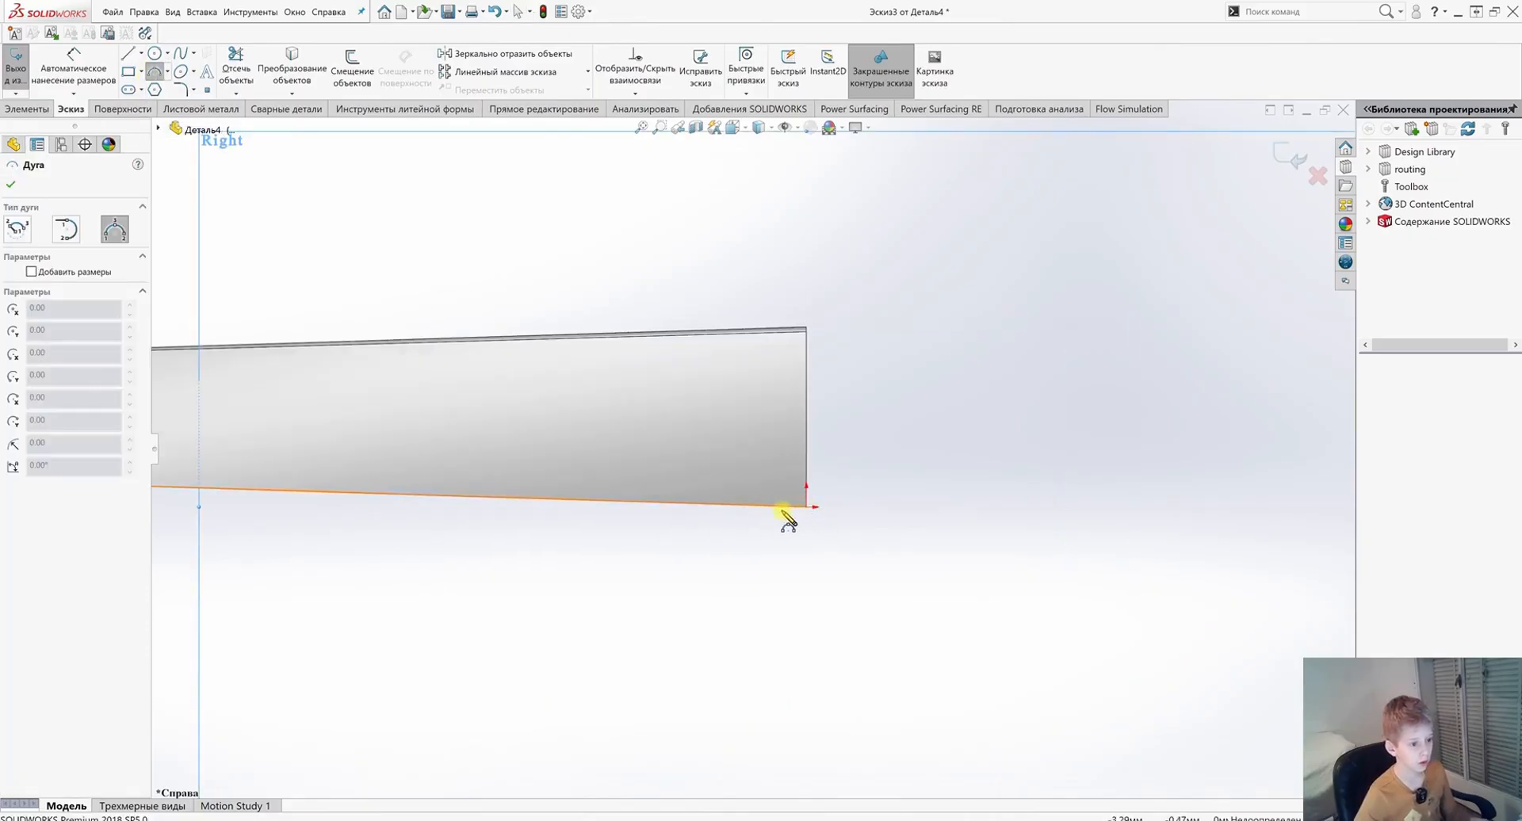
left_click(727, 508)
scroll(825, 237, "up", 3)
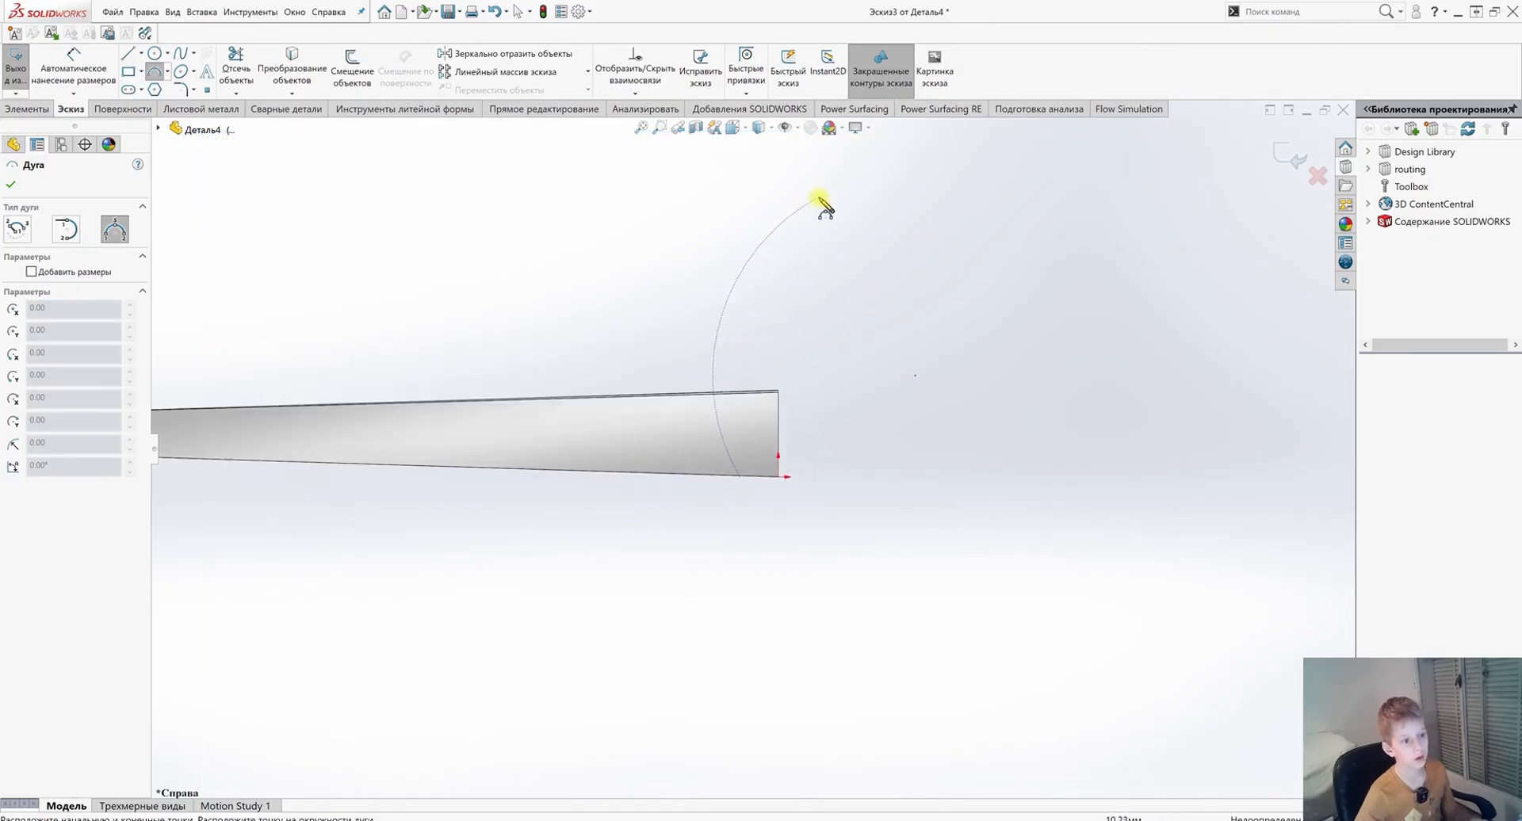
left_click(850, 229)
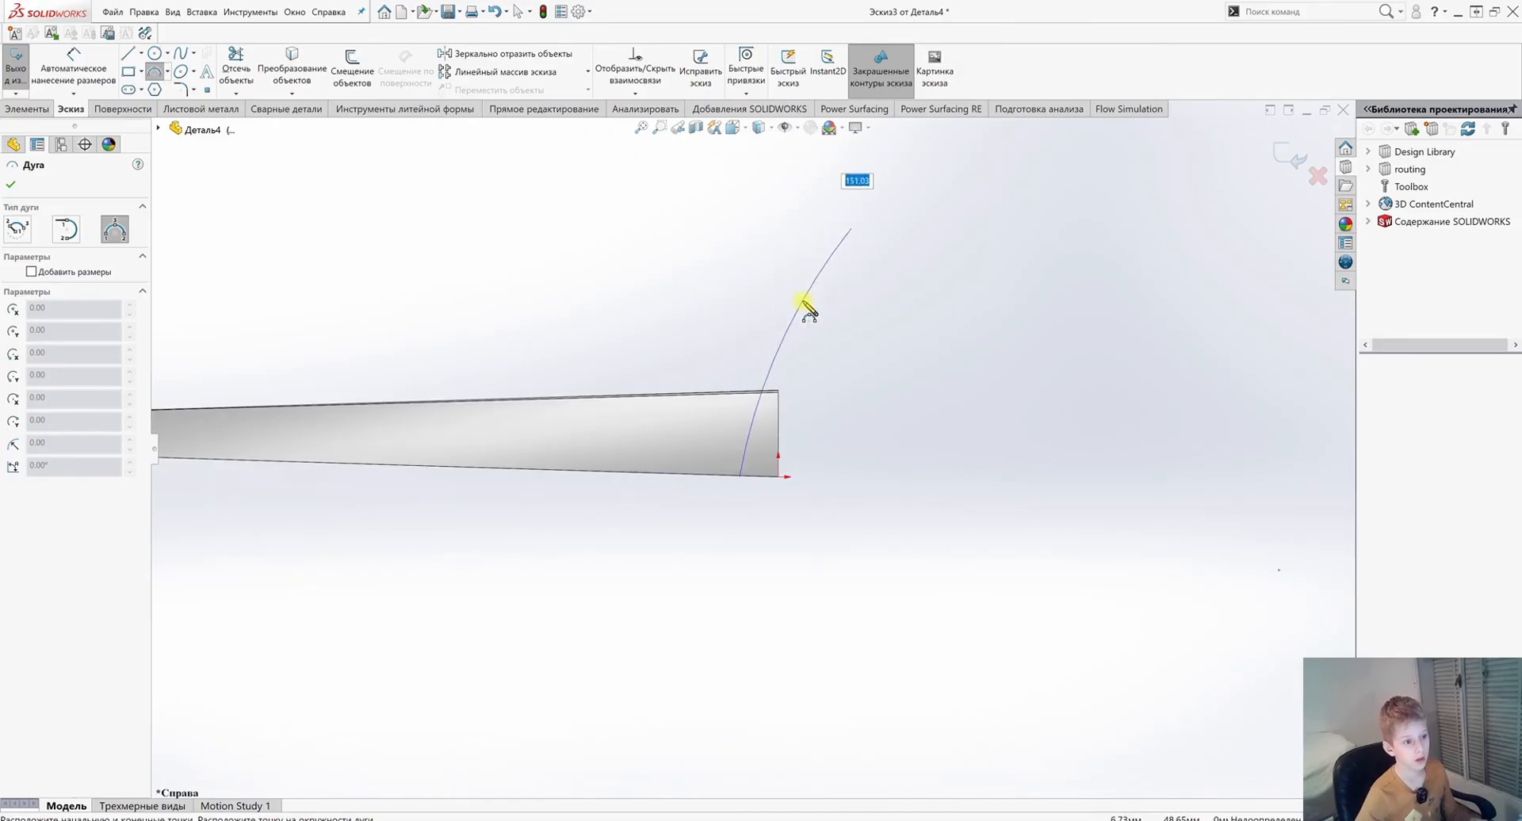
left_click(791, 302)
scroll(831, 323, "up", 2)
scroll(834, 326, "down", 2)
right_click(774, 464)
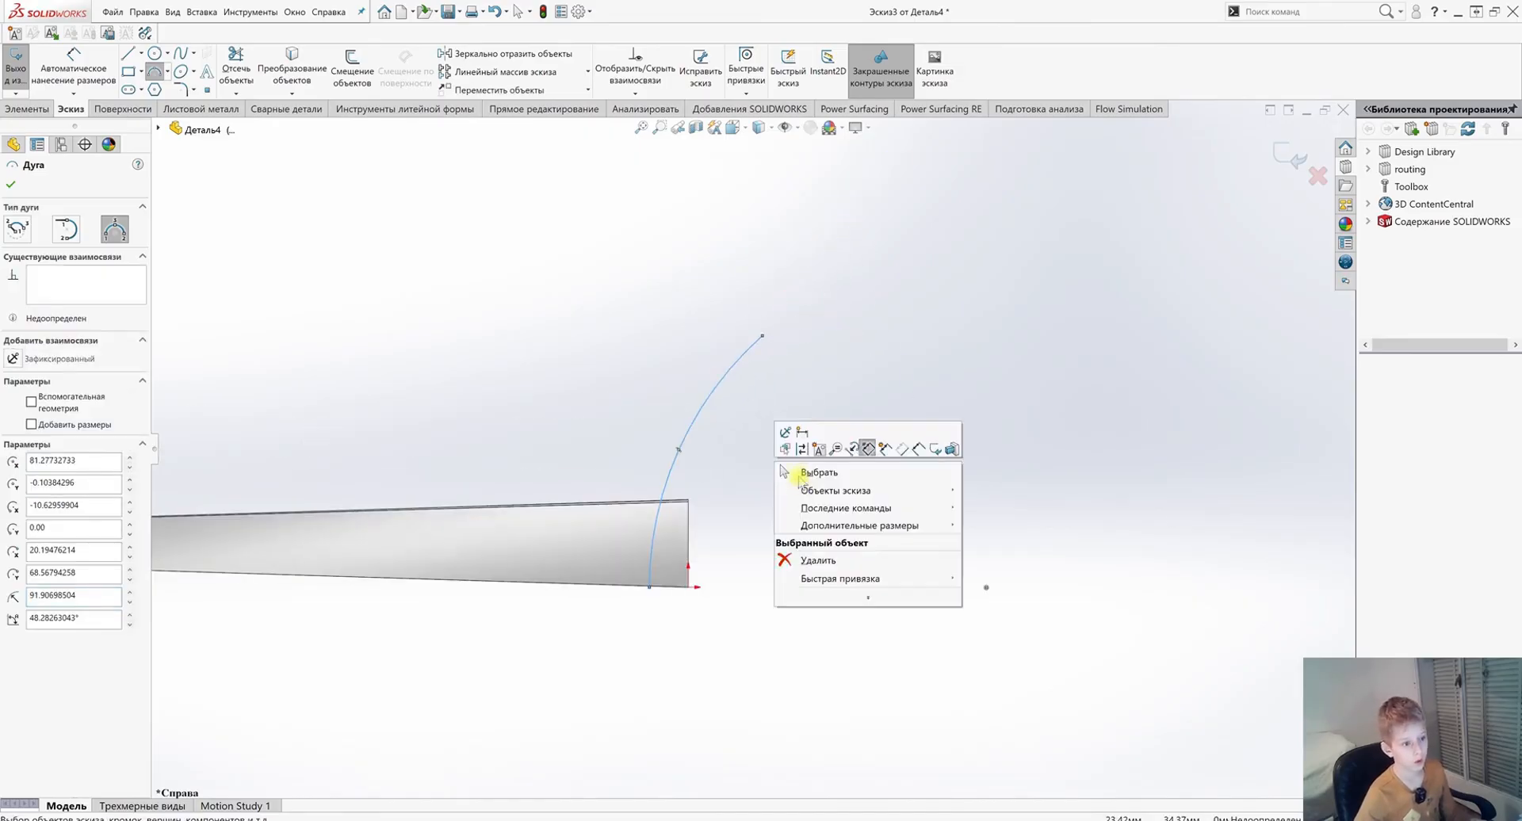
left_click(799, 475)
left_click(763, 336)
right_click(775, 366)
left_click(802, 374)
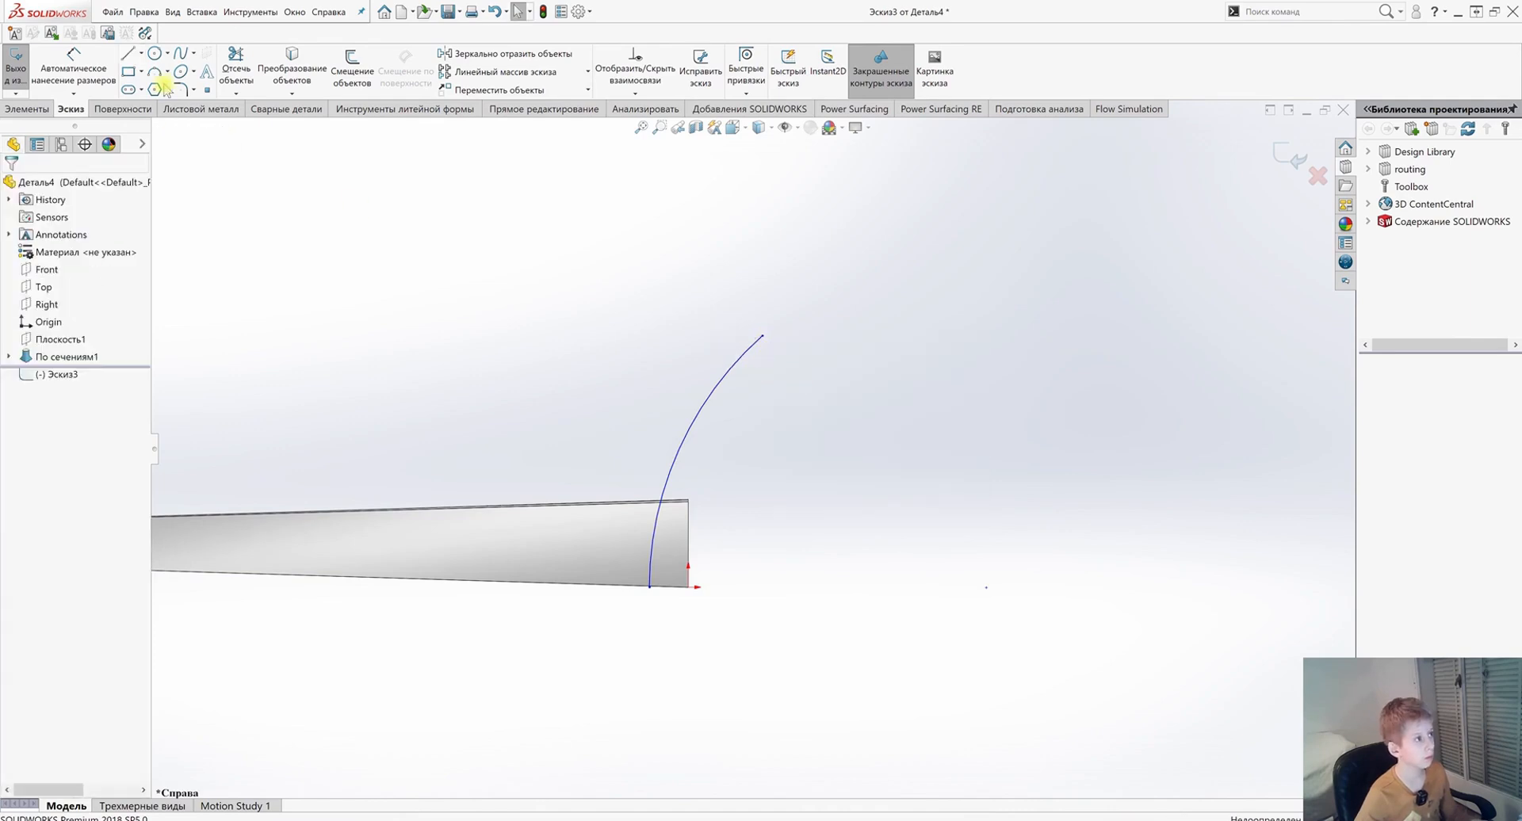
Step: Close the arc with a nearly vertical line down to origin level and a horizontal line about 31.6 mm long to its lower end
left_click(127, 54)
left_click(763, 338)
left_click(771, 568)
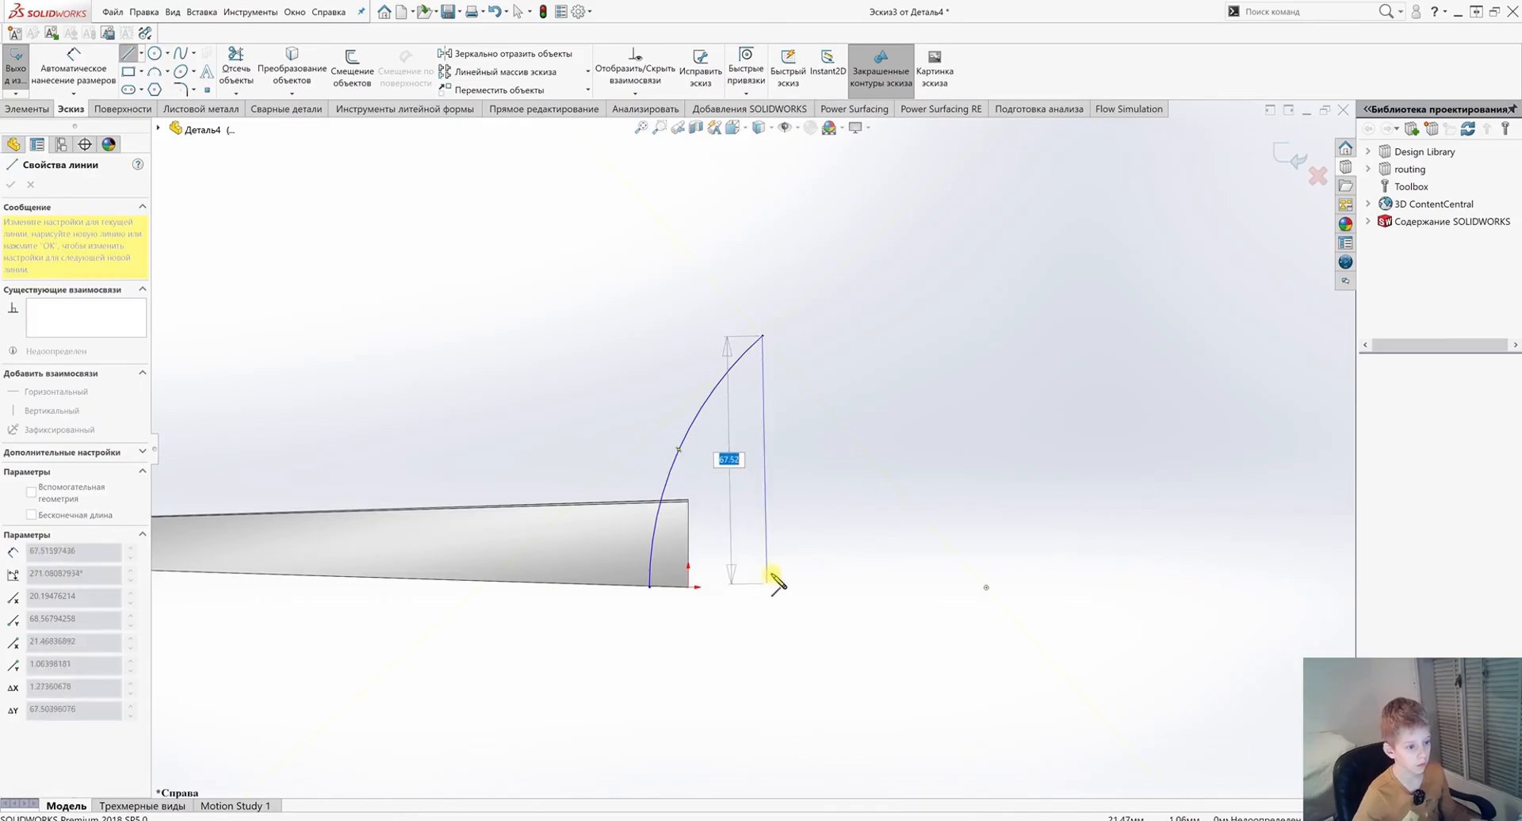
left_click(764, 587)
left_click(650, 588)
right_click(735, 616)
left_click(785, 622)
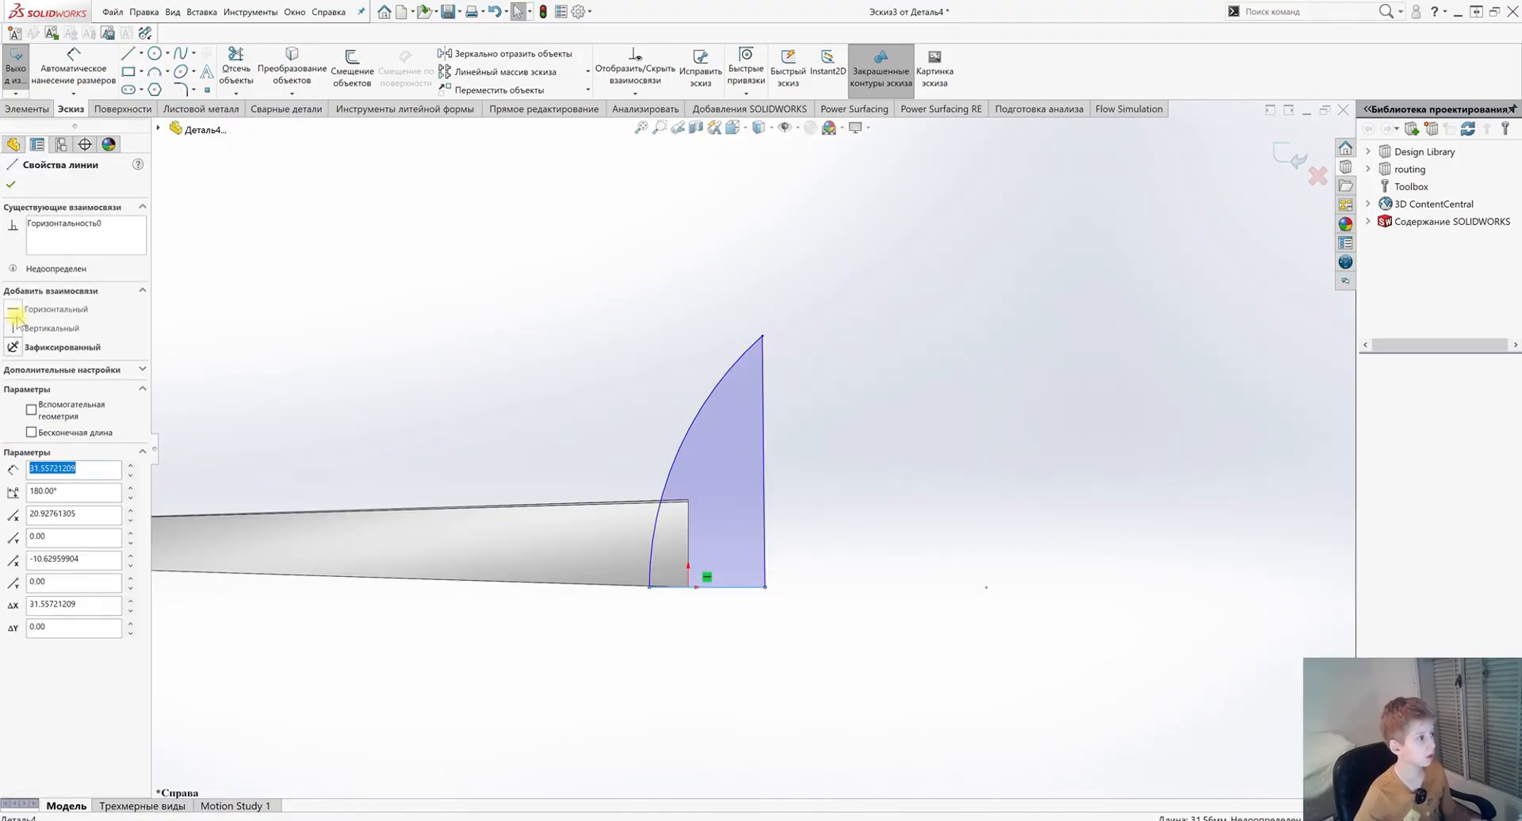
left_click(779, 658)
scroll(767, 653, "up", 6)
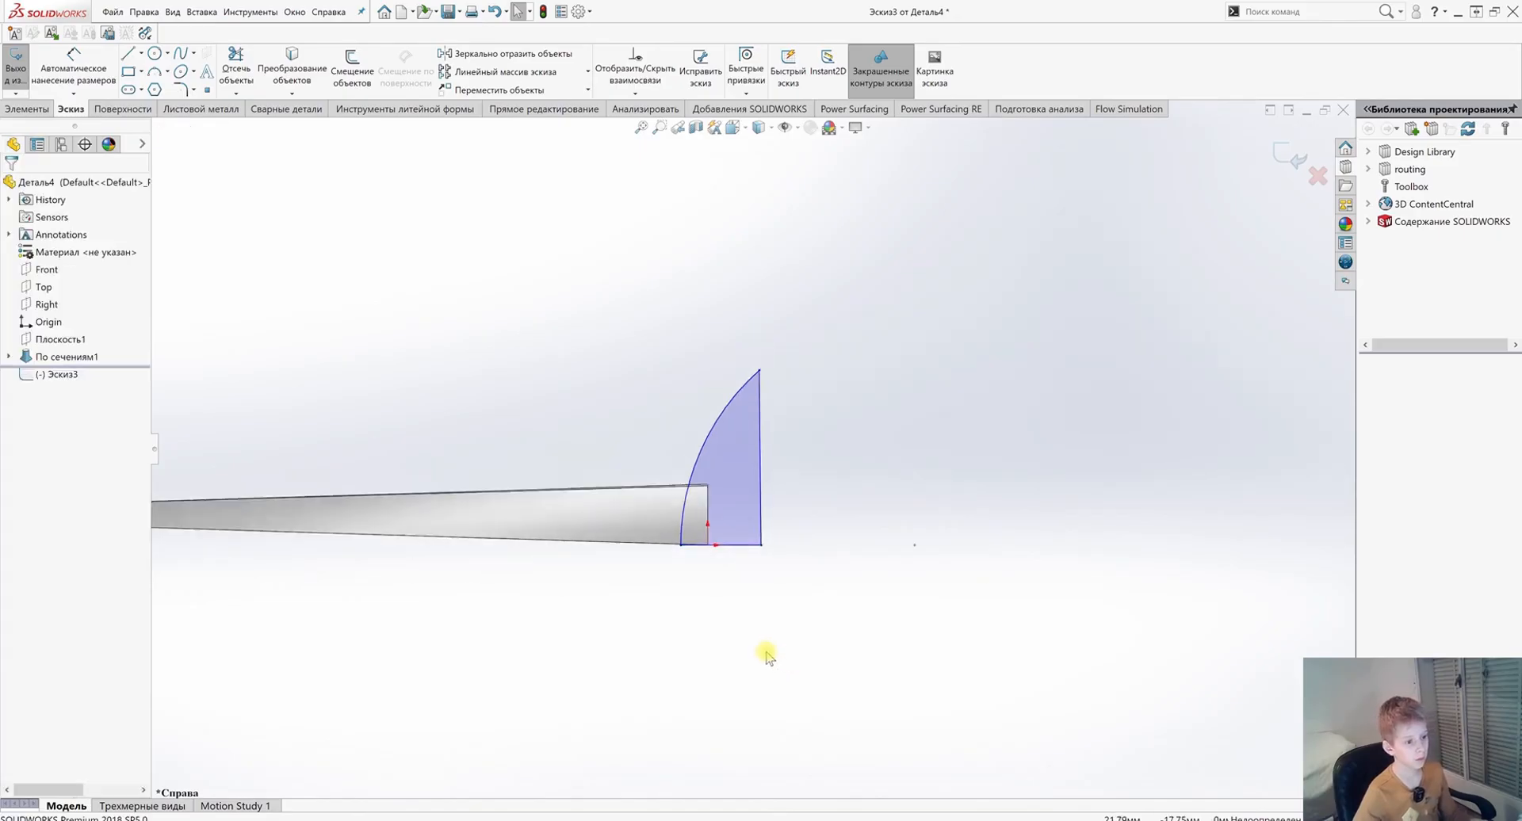
Step: Widen the hub profile by moving its near-vertical line away from the blade, making the line about 75.2 mm long, and finish the sketch
scroll(556, 502, "down", 2)
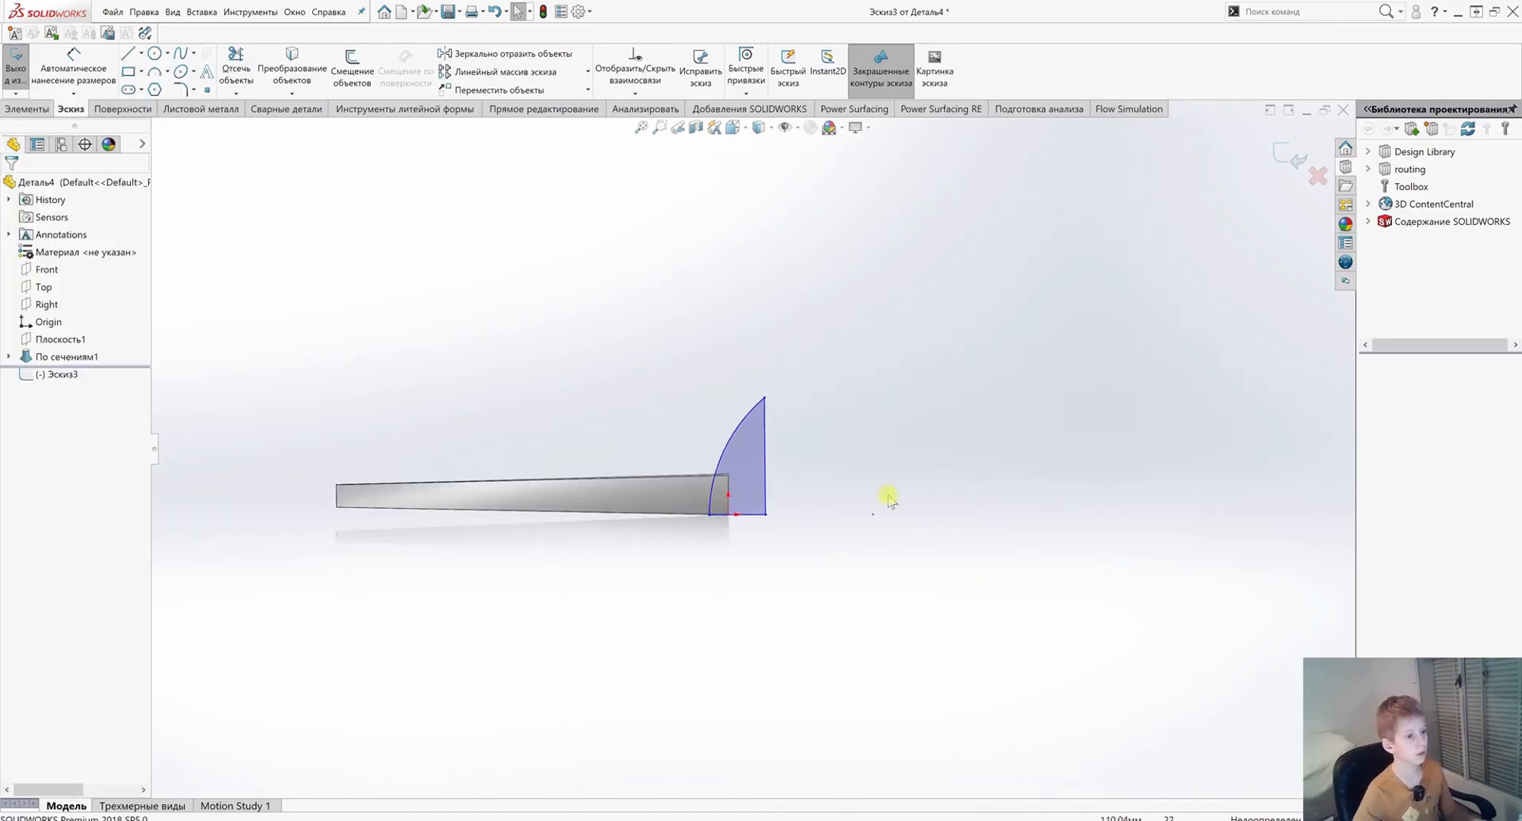
left_click_drag(766, 458, 782, 459)
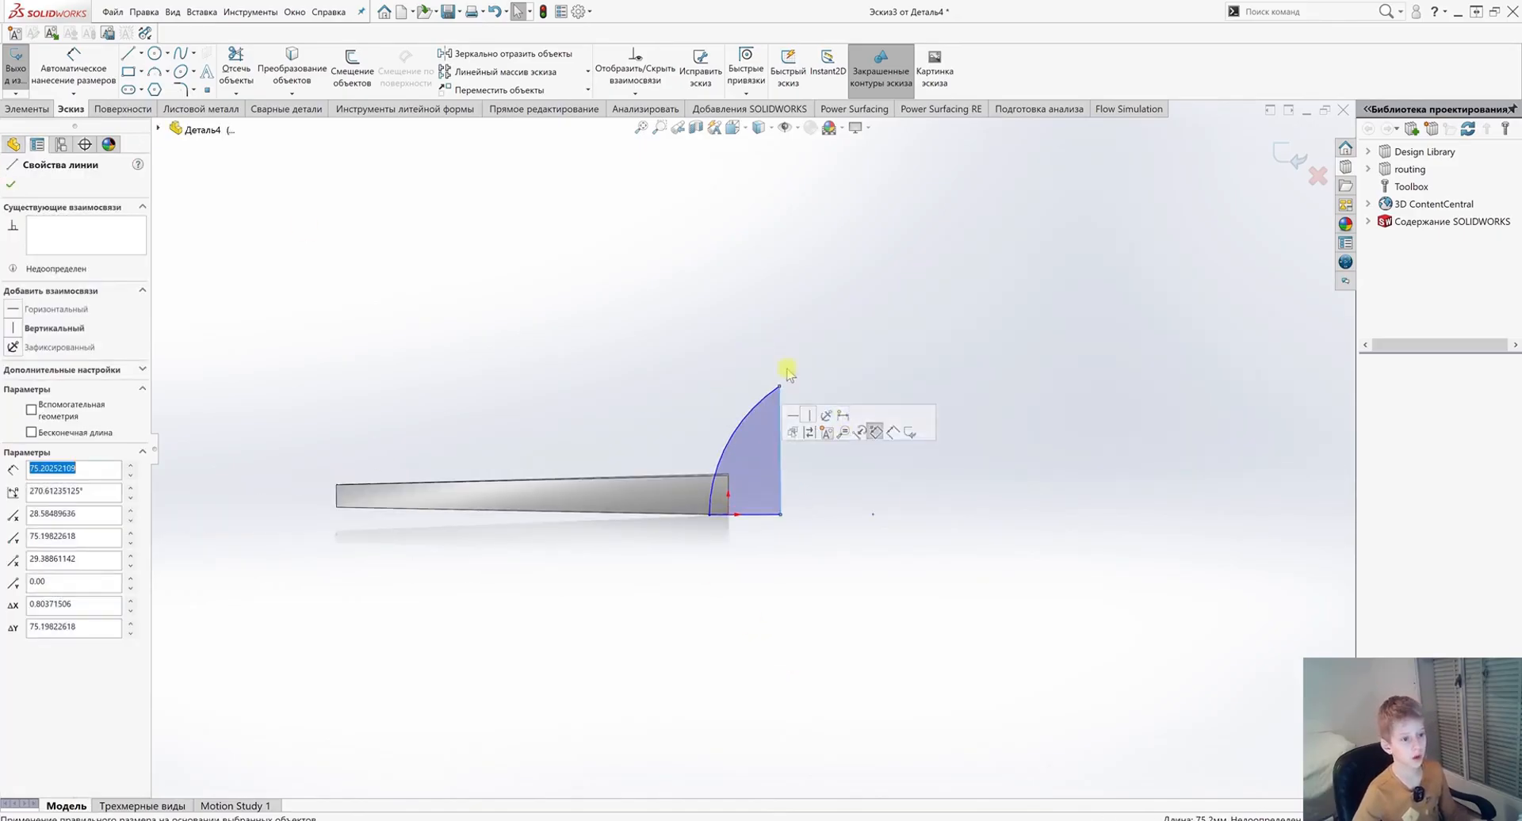
left_click(958, 414)
left_click(1288, 159)
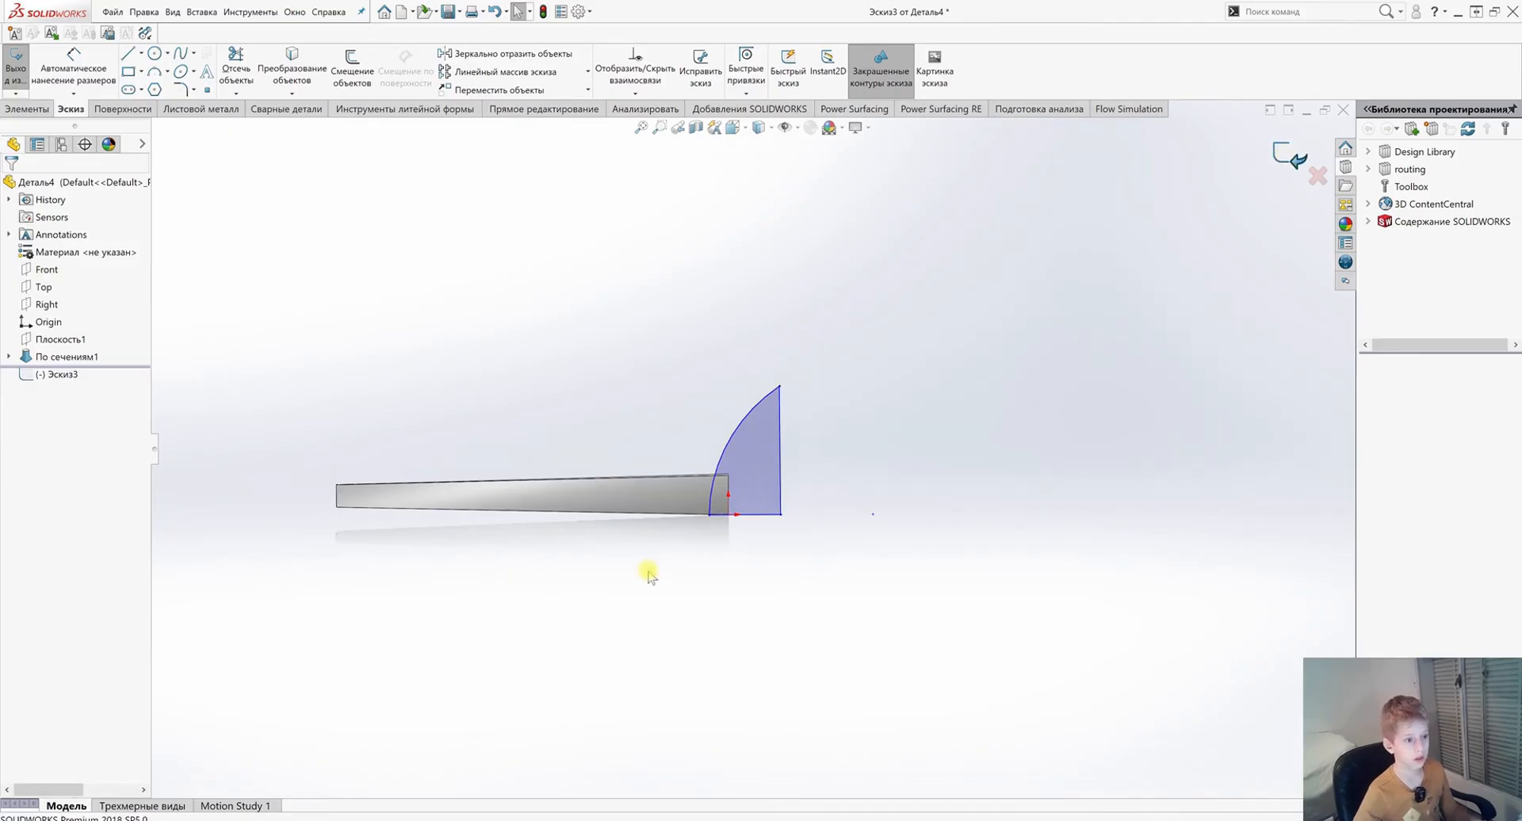
Step: Revolve the hub profile 360° about its near-vertical line as a separate body, with result merging turned off
left_click(781, 468)
mouse_move(832, 447)
middle_mouse_down()
mouse_move(836, 413)
mouse_move(857, 435)
mouse_move(842, 441)
middle_mouse_up()
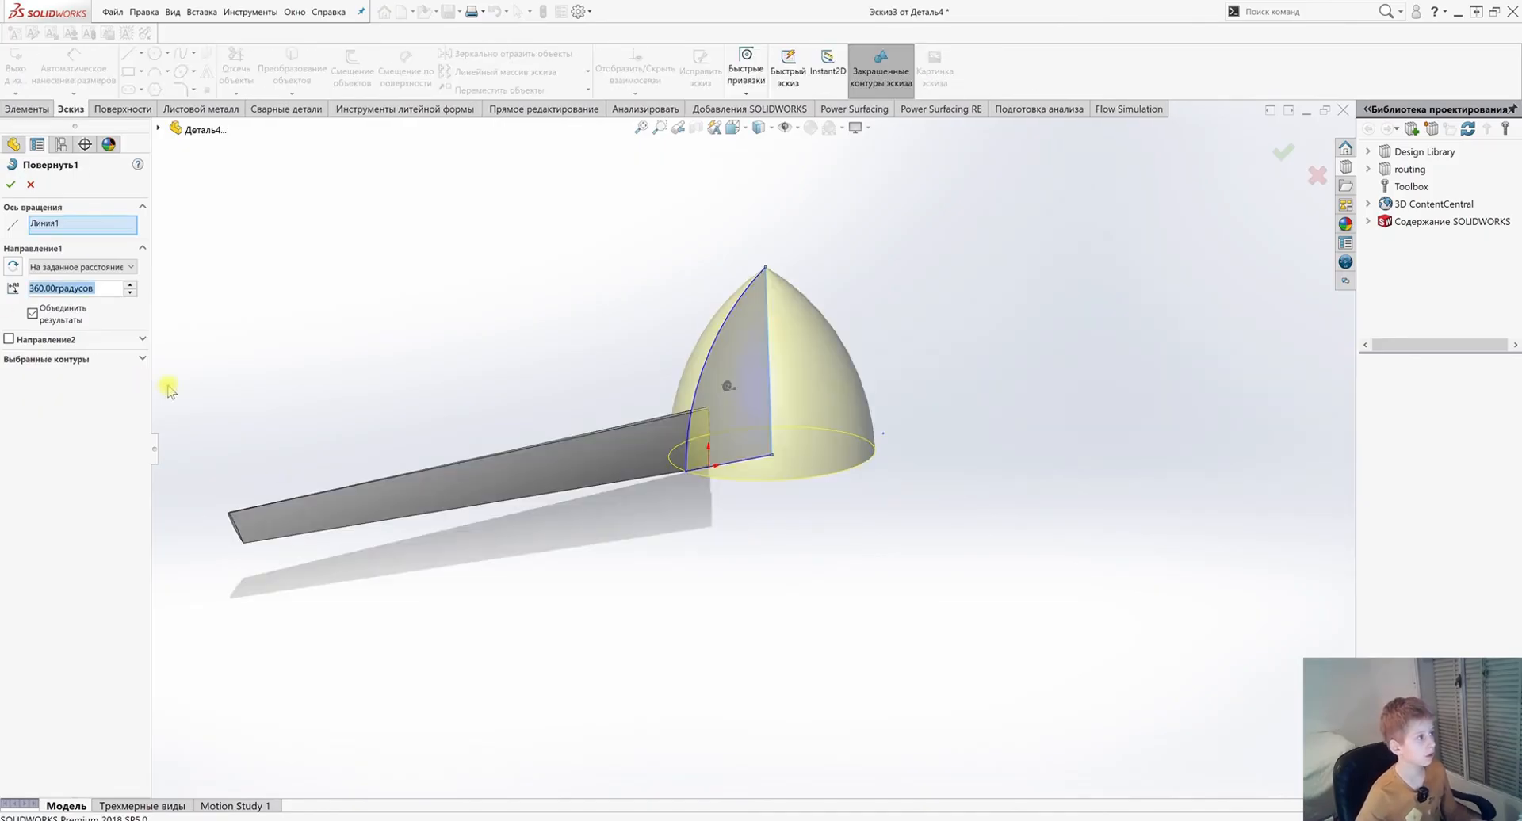
left_click(34, 314)
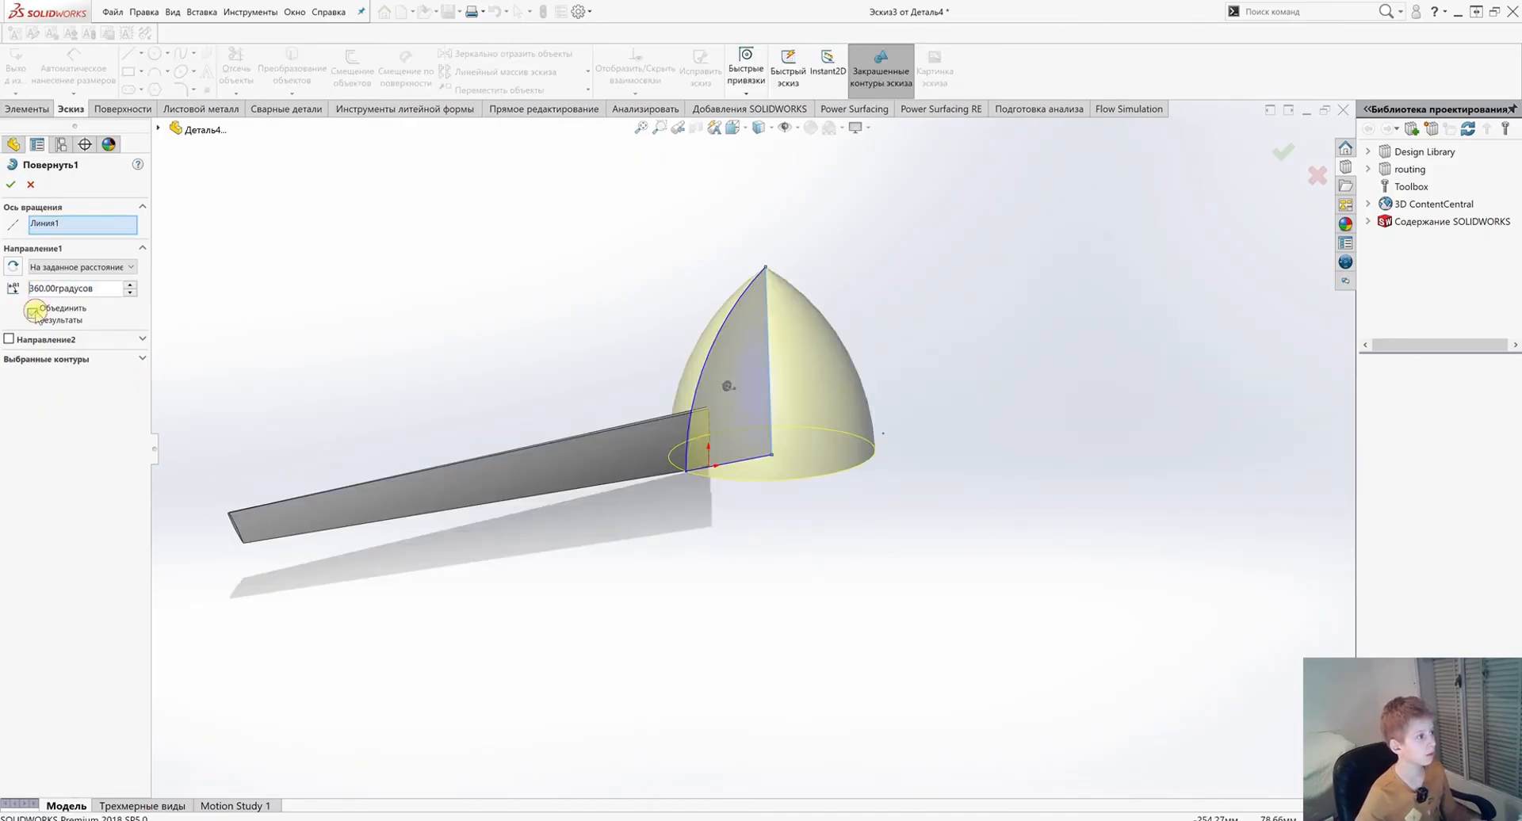
left_click(11, 185)
middle_click_drag(723, 431, 691, 408)
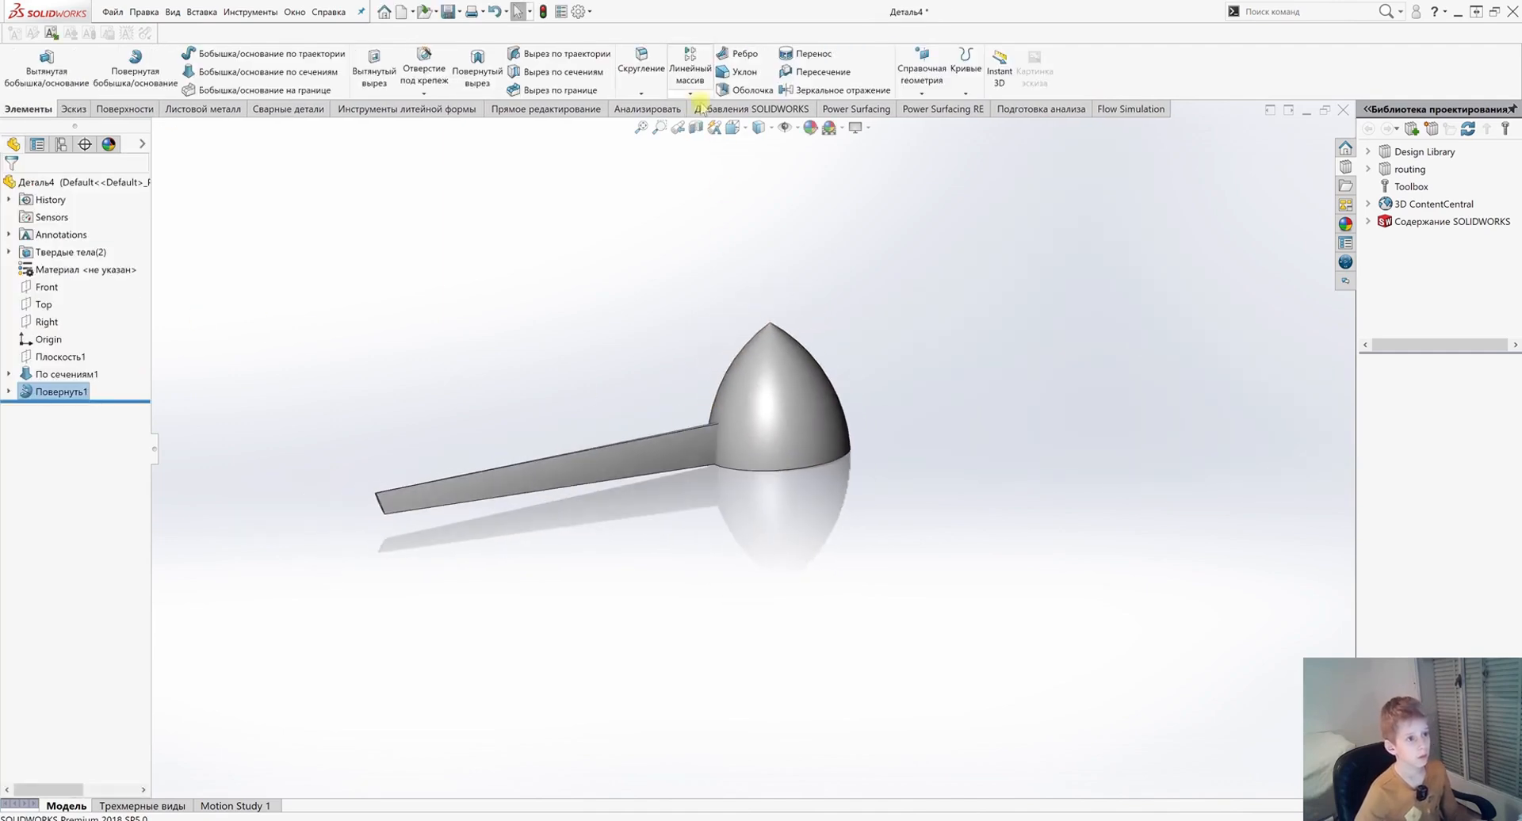
Step: Set up a circular pattern around the hub's circular base edge, replacing the revolved hub with the lofted blade as the feature to repeat
left_click(690, 94)
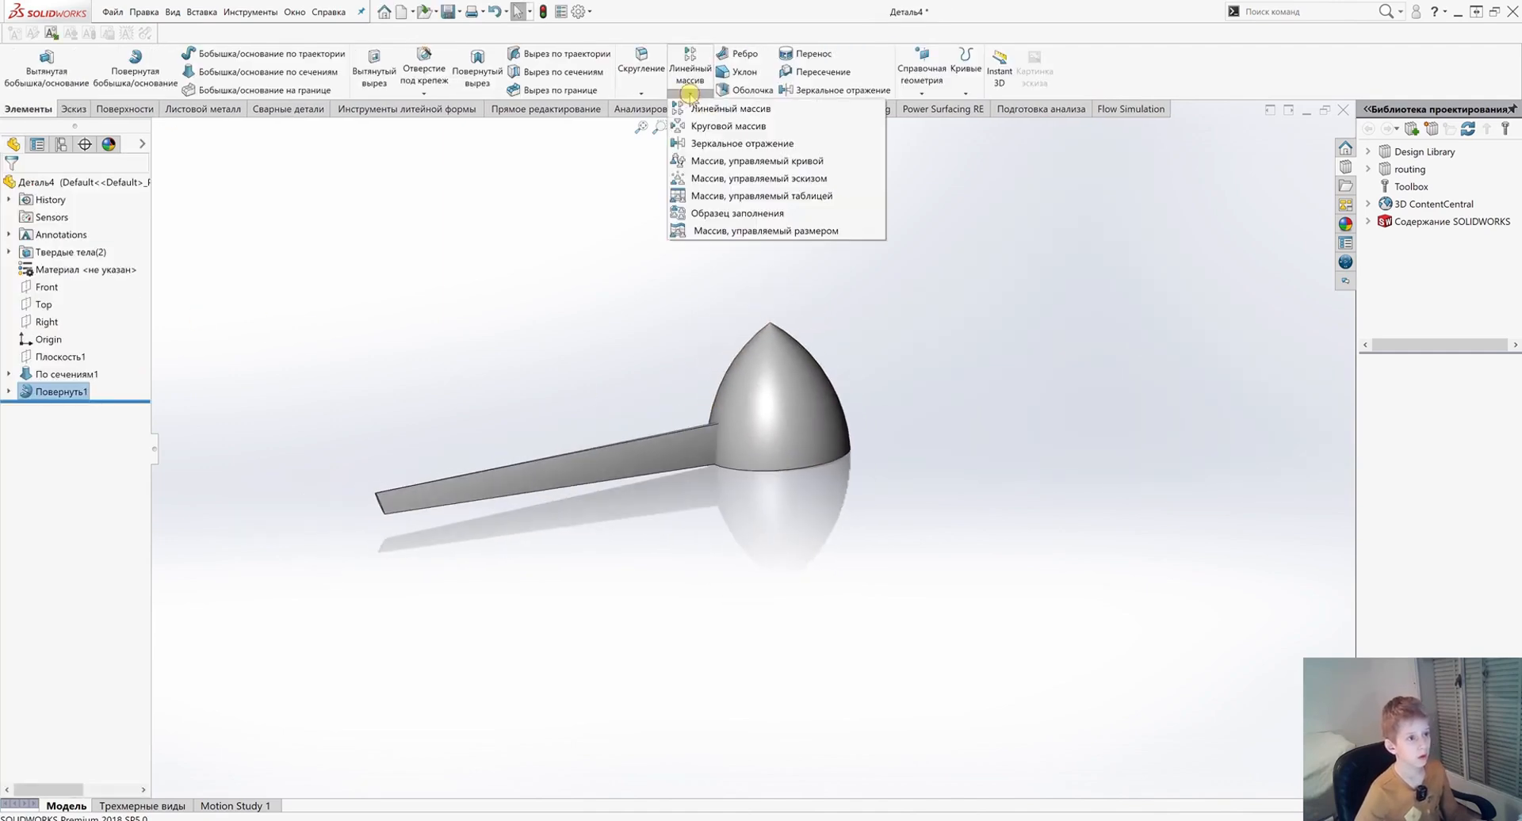
left_click(730, 127)
middle_click_drag(646, 442, 677, 500)
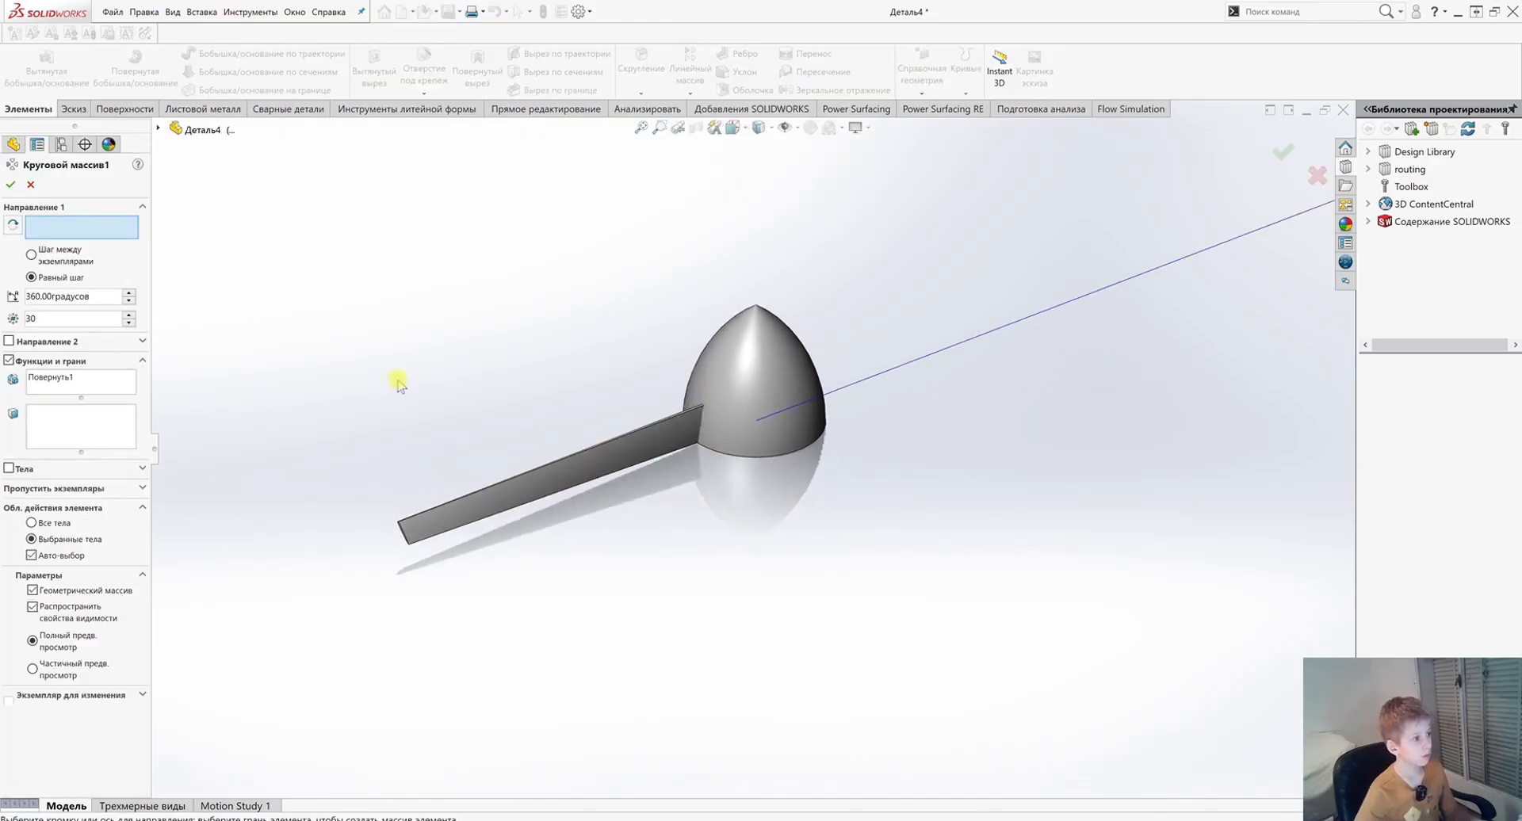
left_click(730, 461)
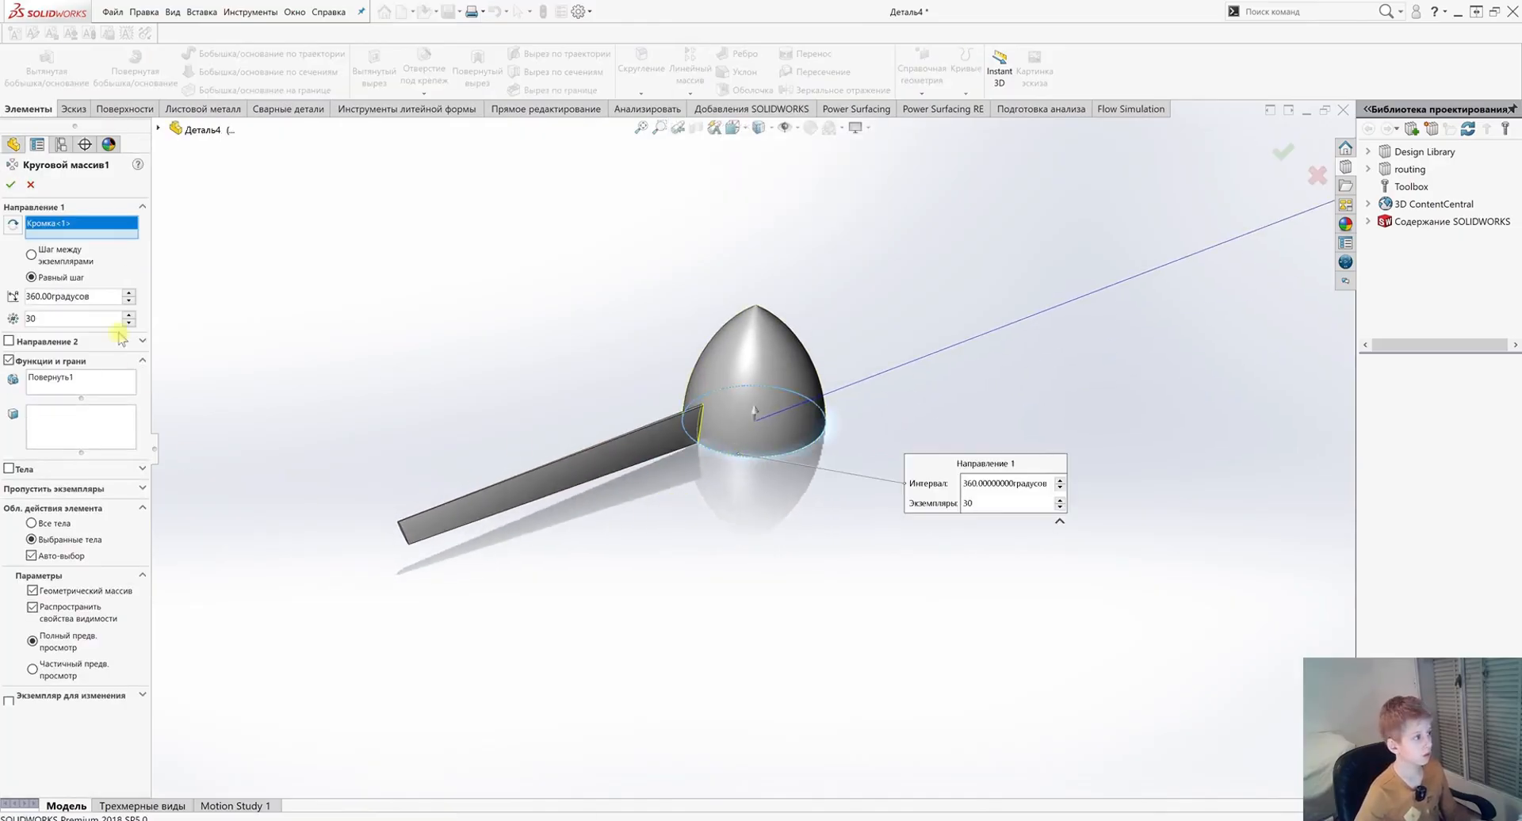
left_click(82, 383)
right_click(79, 383)
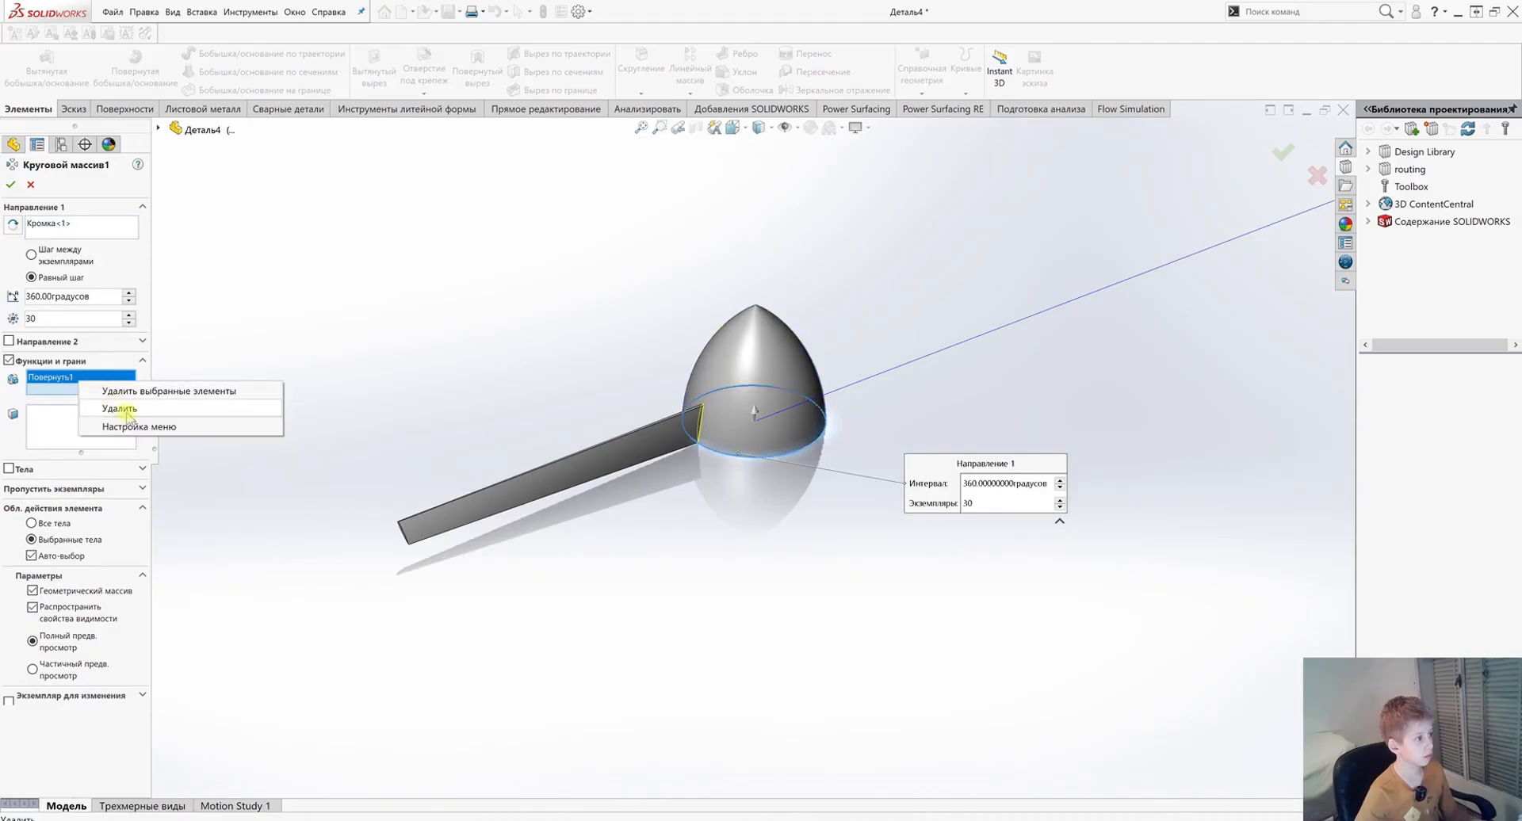
left_click(136, 392)
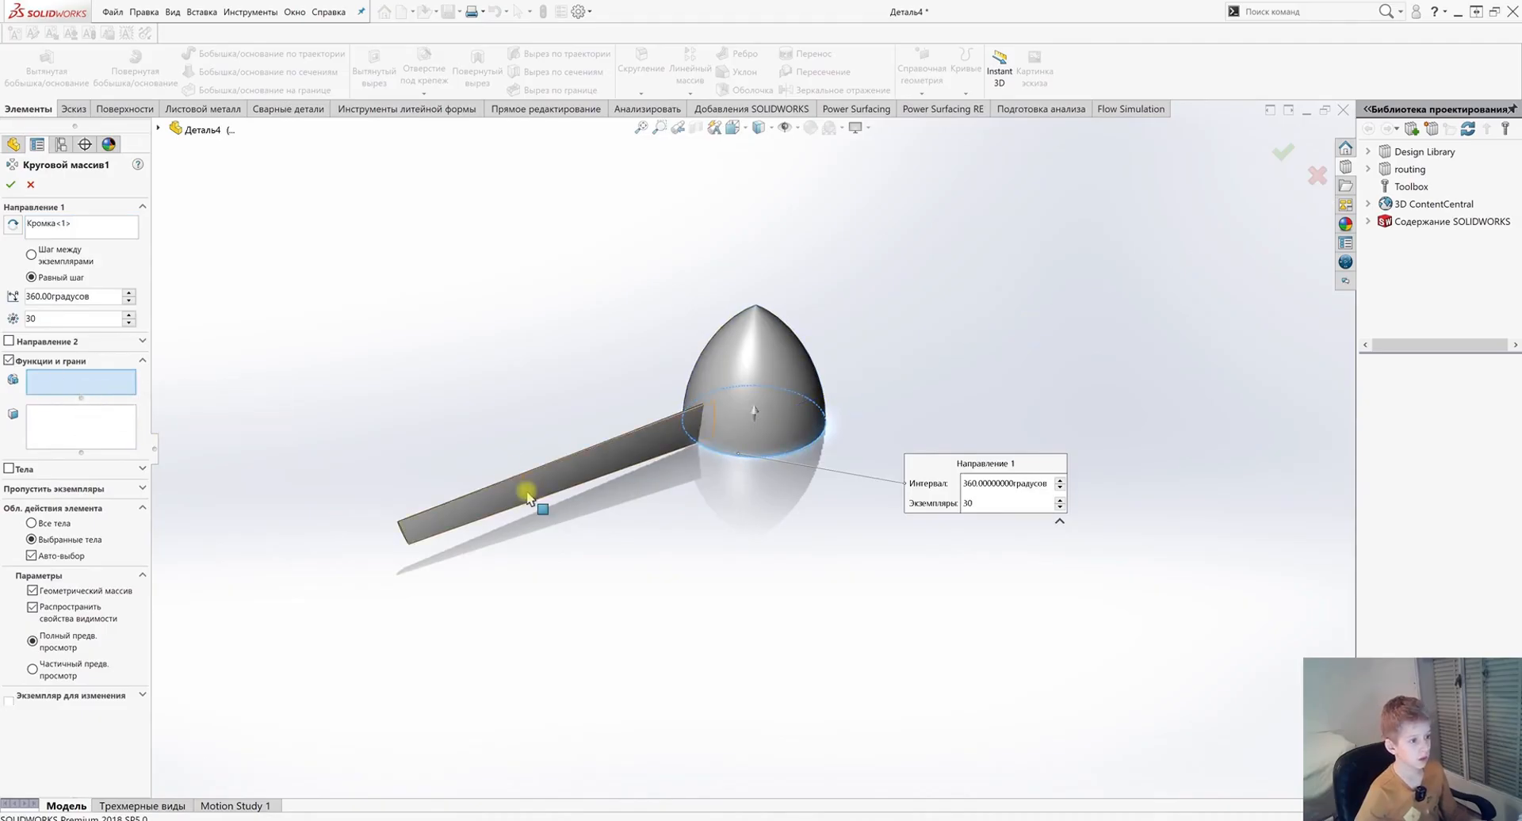
scroll(411, 514, "down", 2)
left_click(517, 526)
Step: Set the circular pattern of the blade to 35 instances and create it
scroll(517, 527, "up", 2)
scroll(610, 630, "down", 6)
scroll(610, 630, "down", 3)
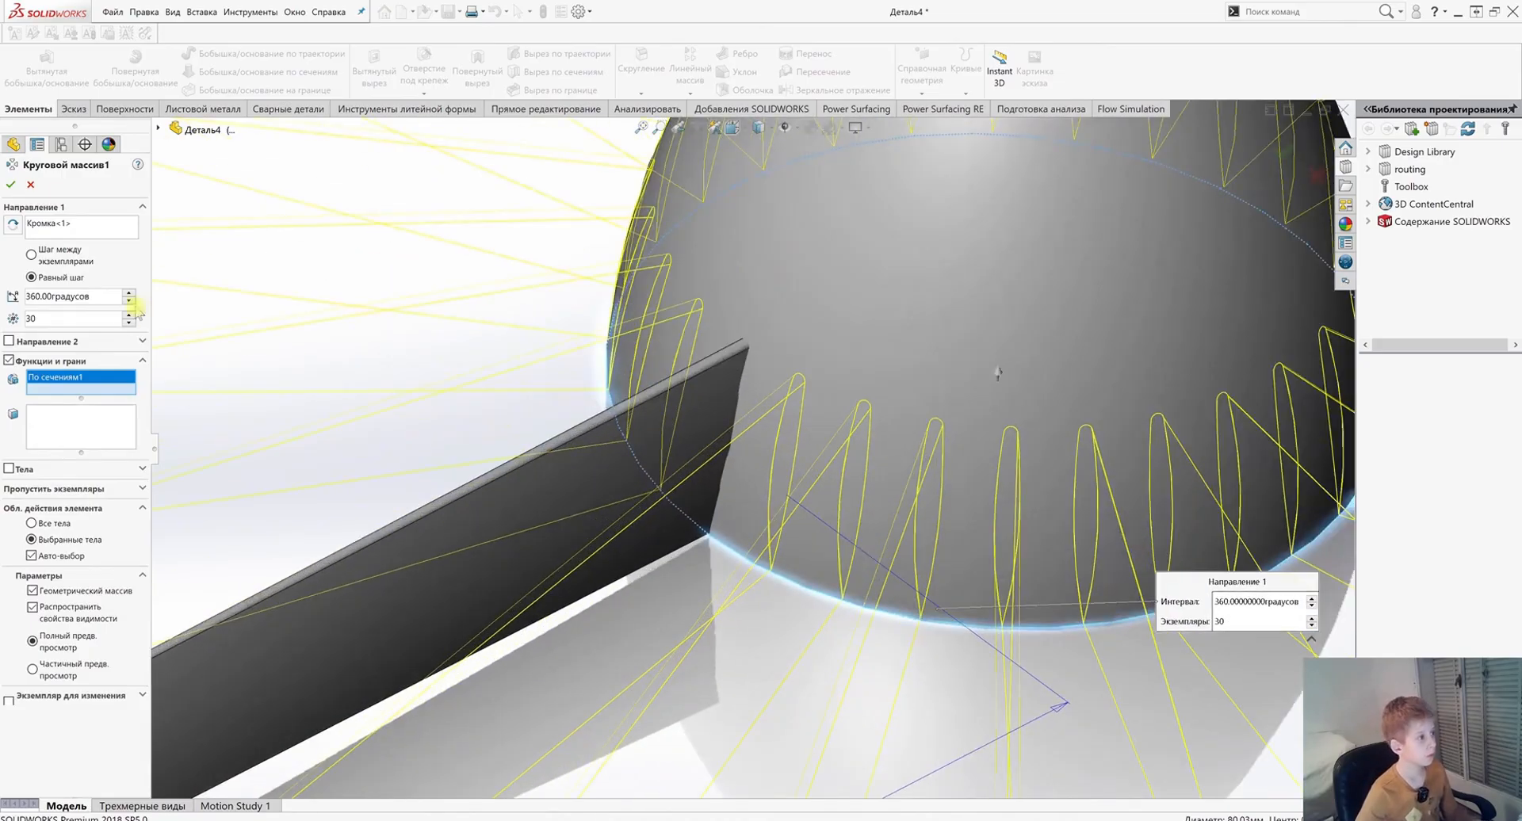
scroll(730, 464, "up", 9)
middle_click_drag(728, 461, 688, 386)
scroll(745, 456, "down", 8)
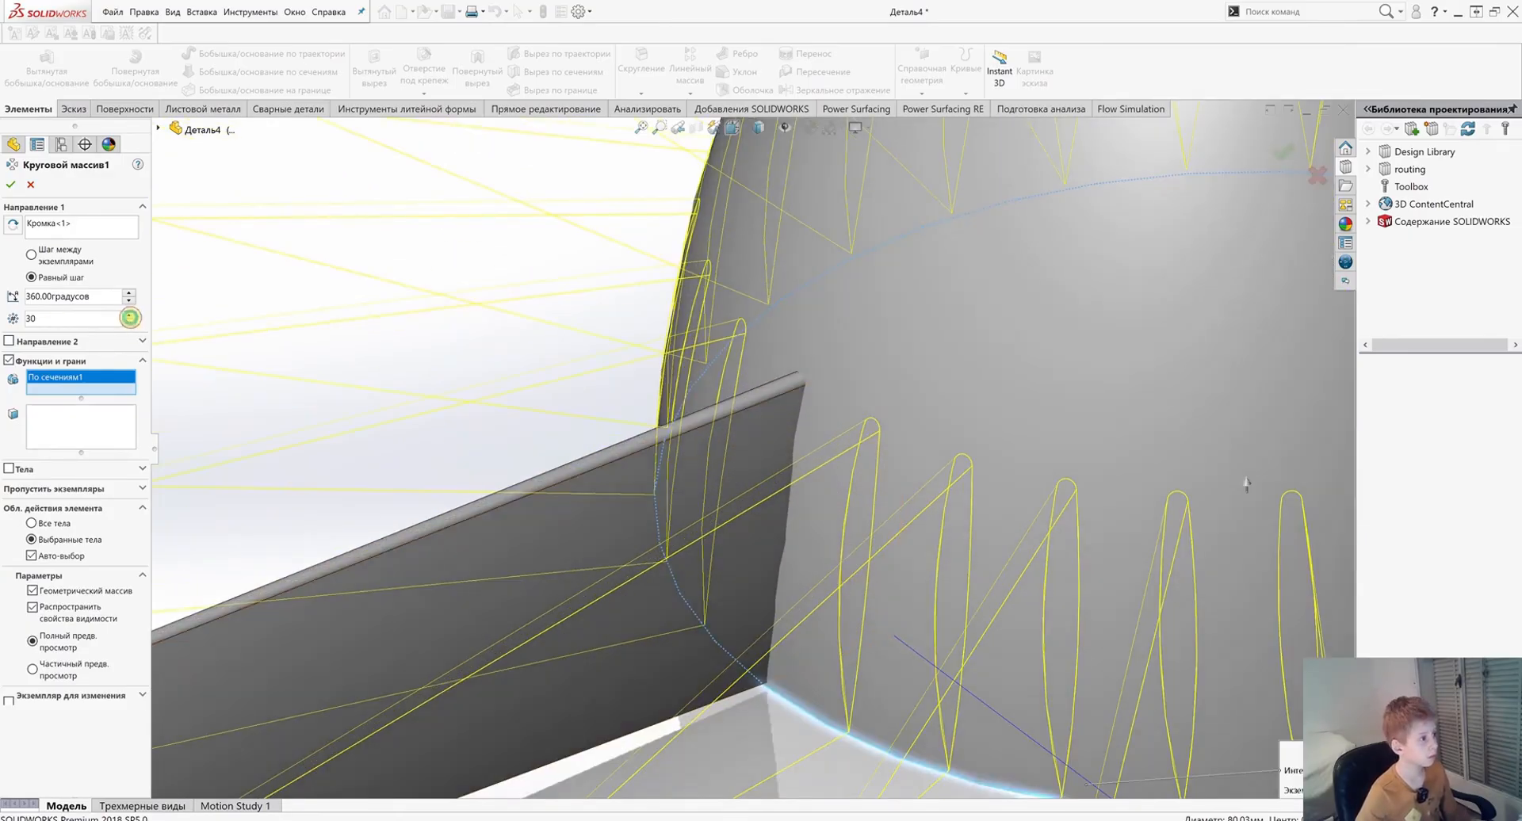
left_click(129, 315)
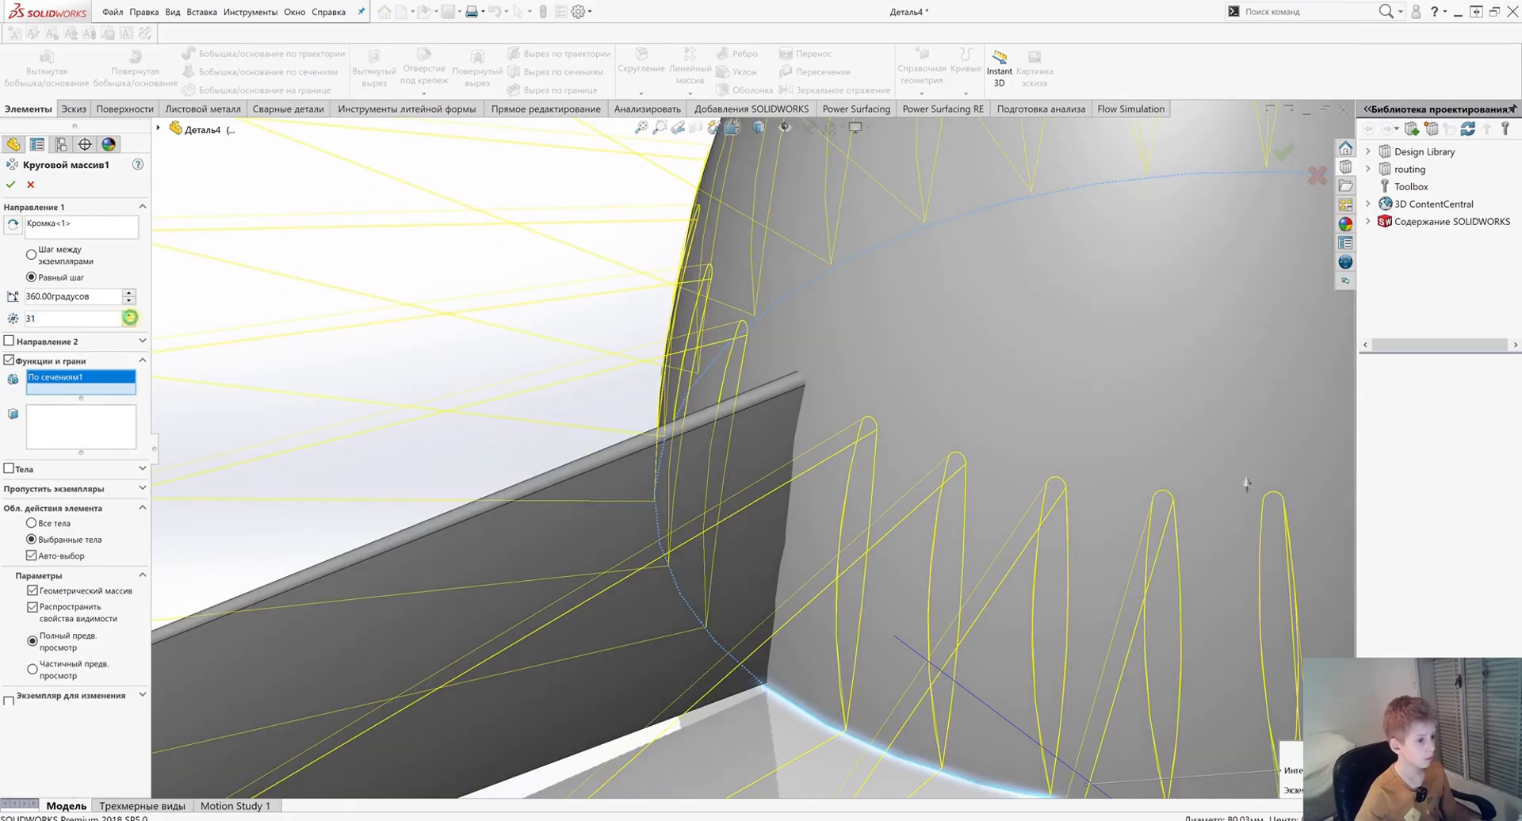
left_click(128, 314)
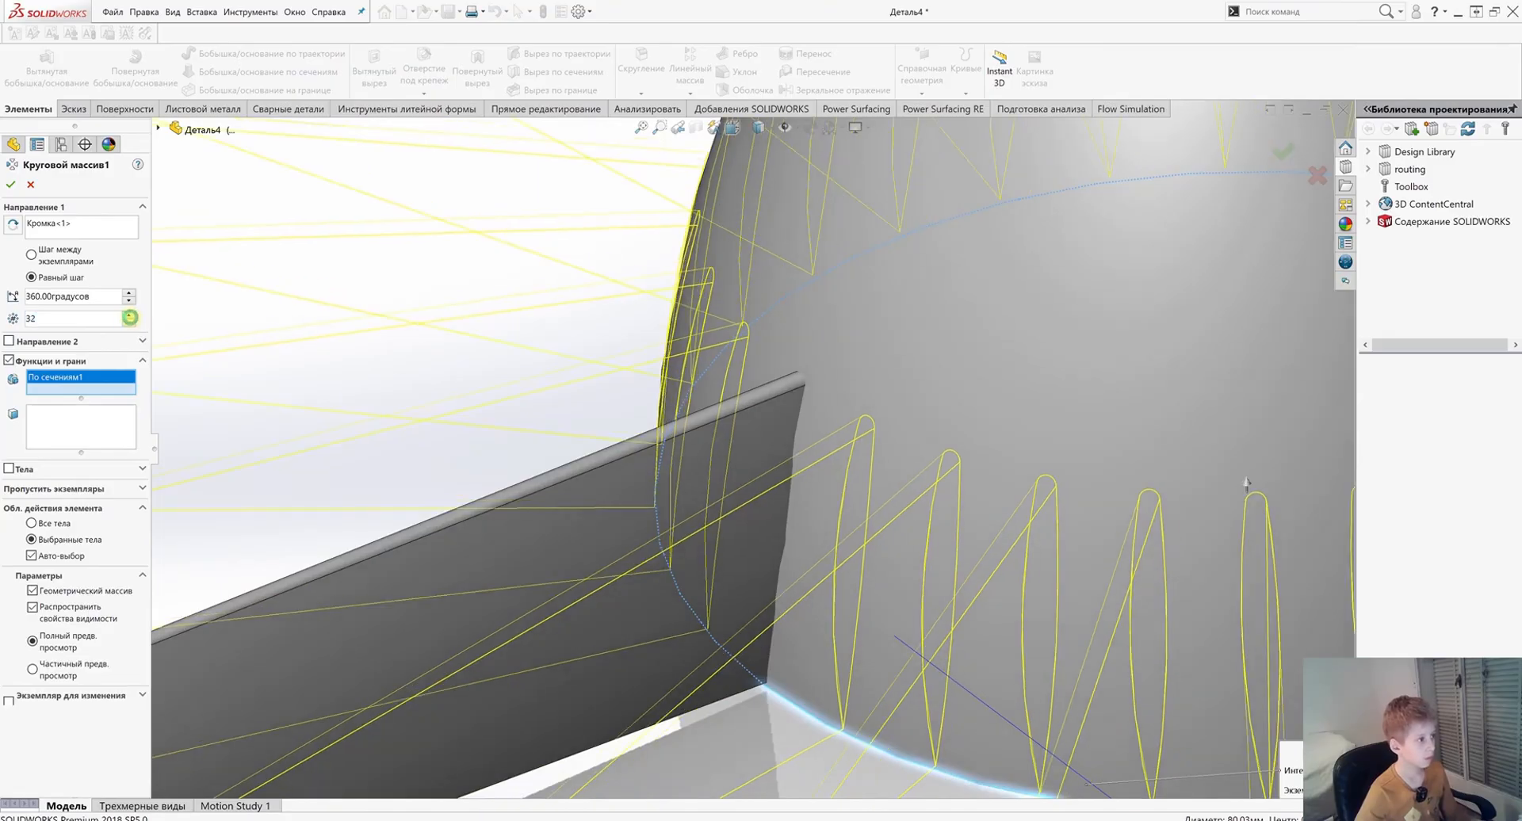
left_click(128, 314)
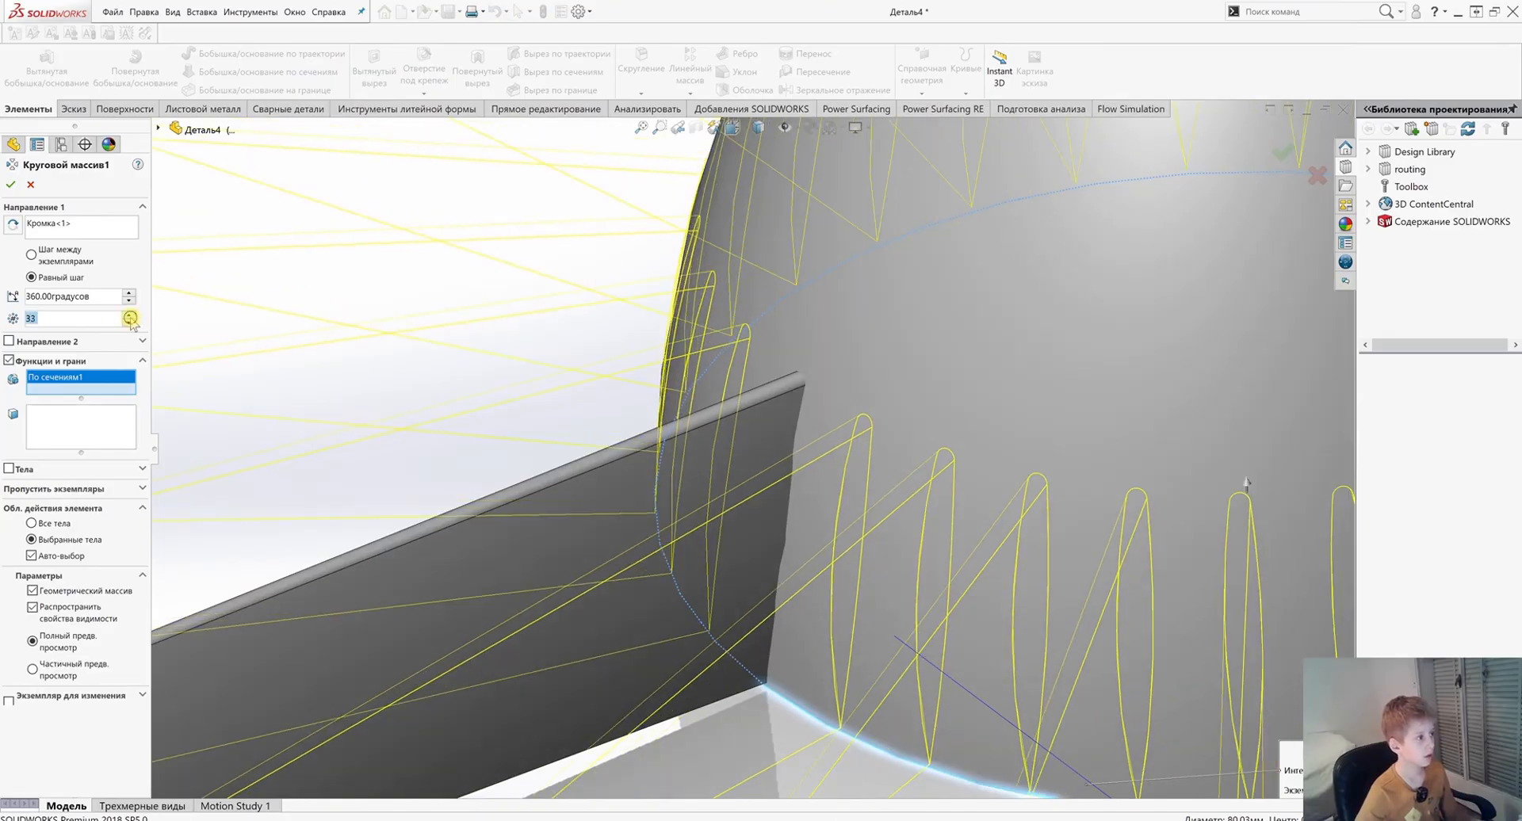
left_click(129, 315)
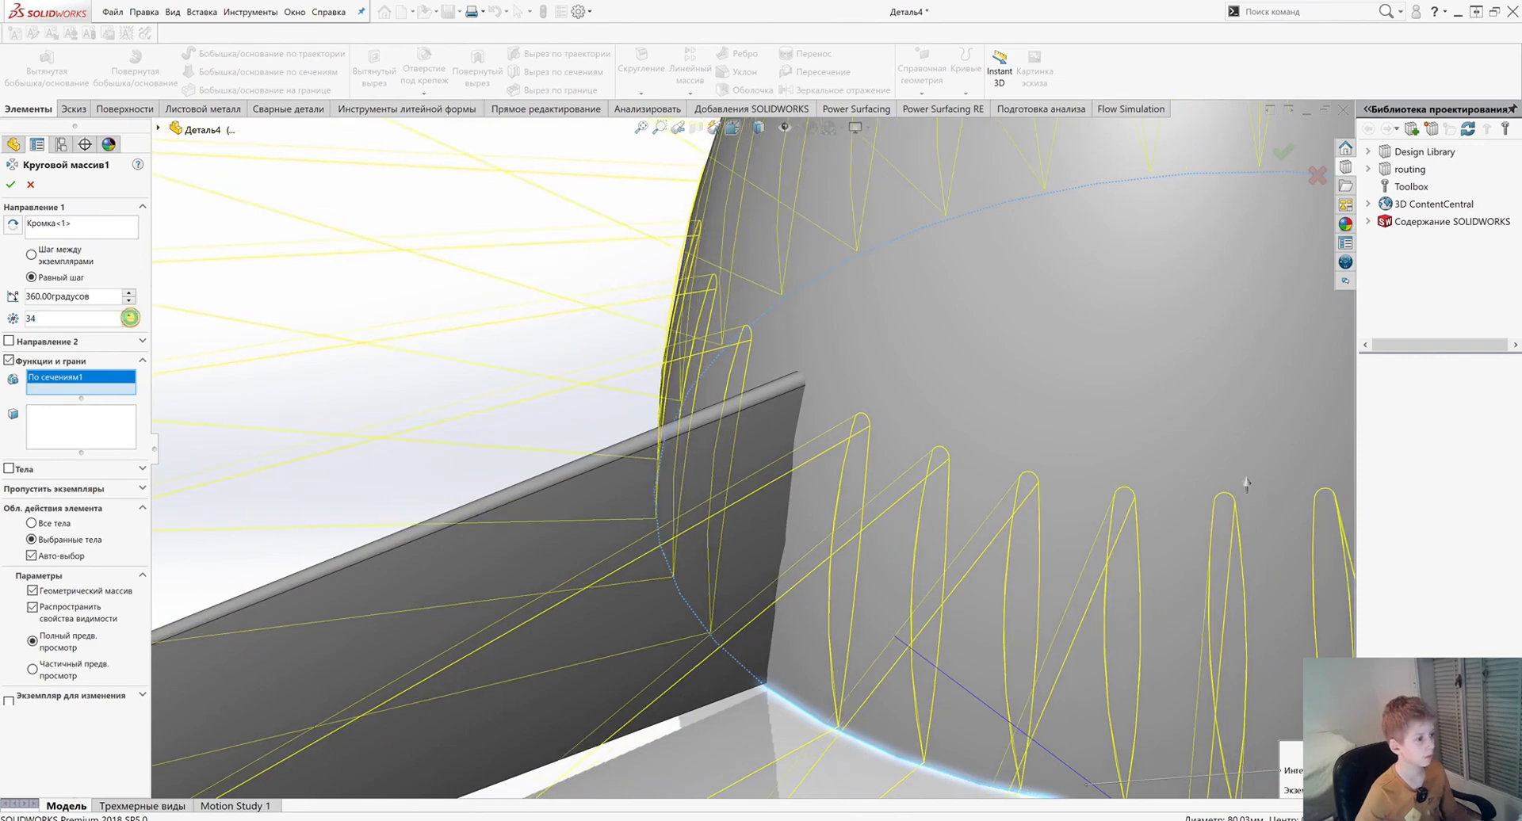
scroll(674, 462, "up", 12)
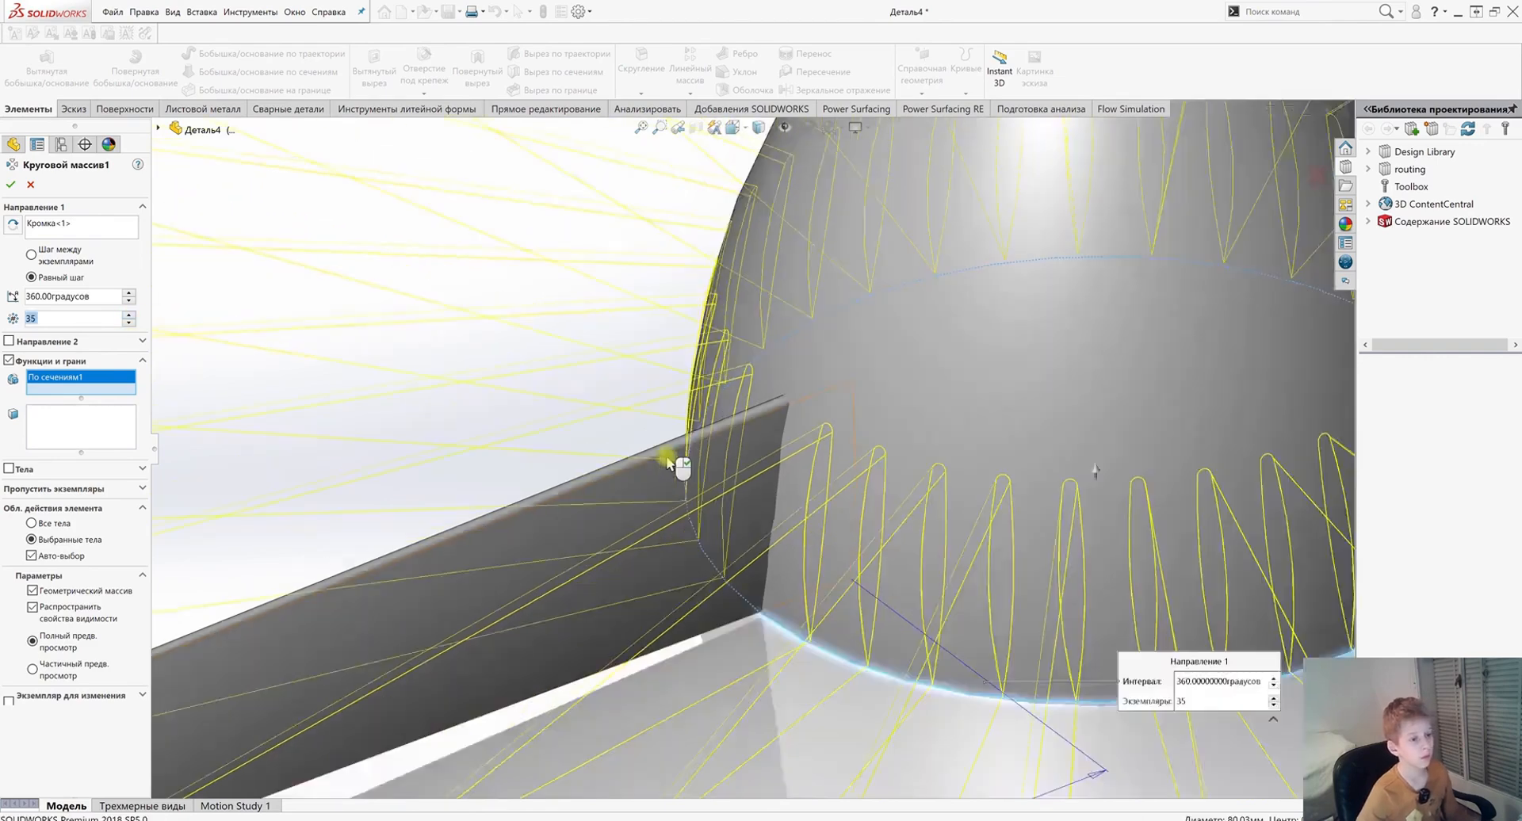
middle_click_drag(636, 452, 642, 508)
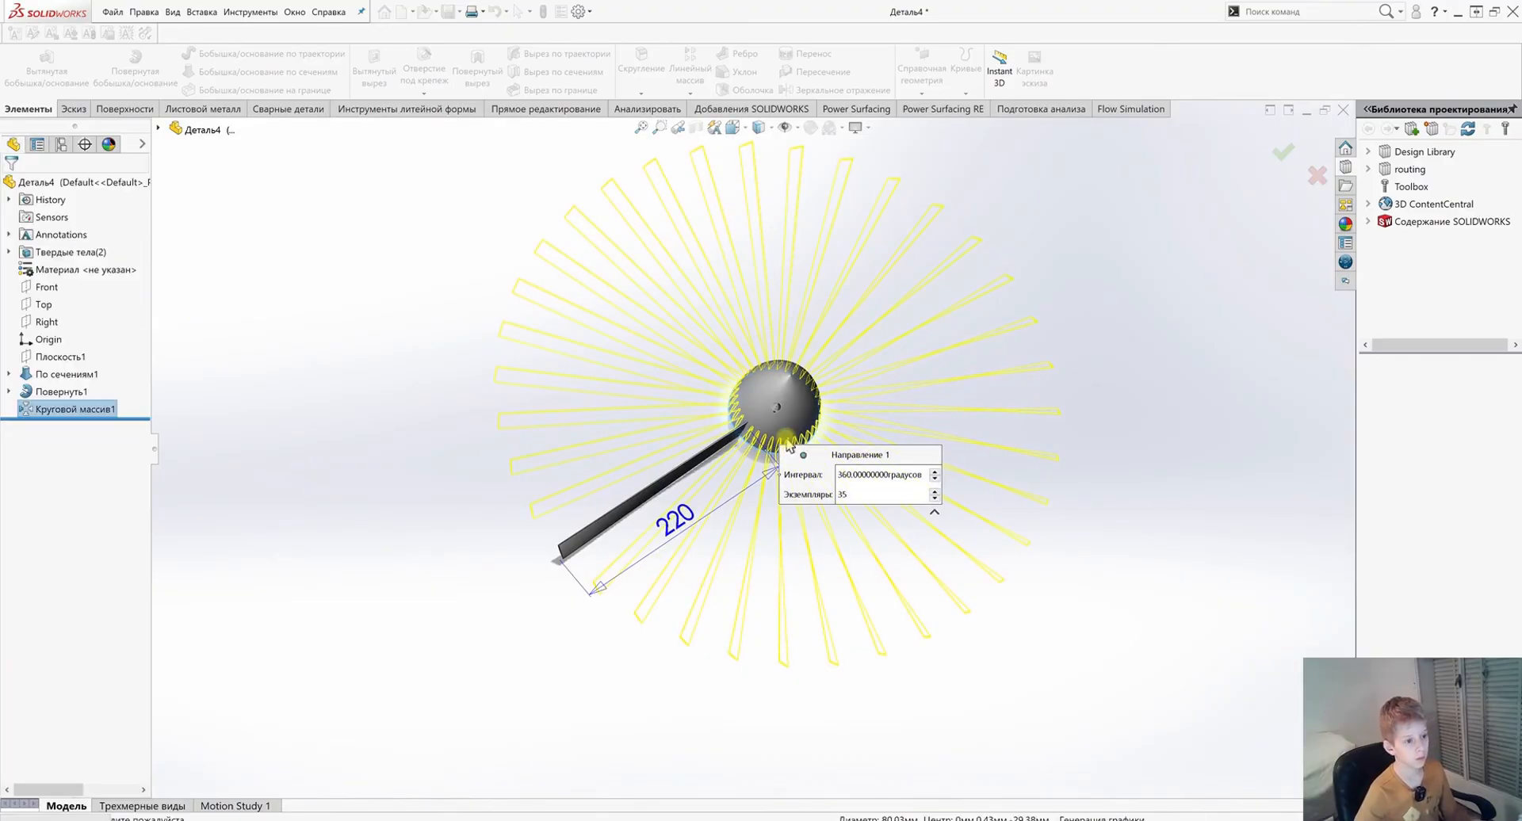
middle_click_drag(755, 451, 775, 500)
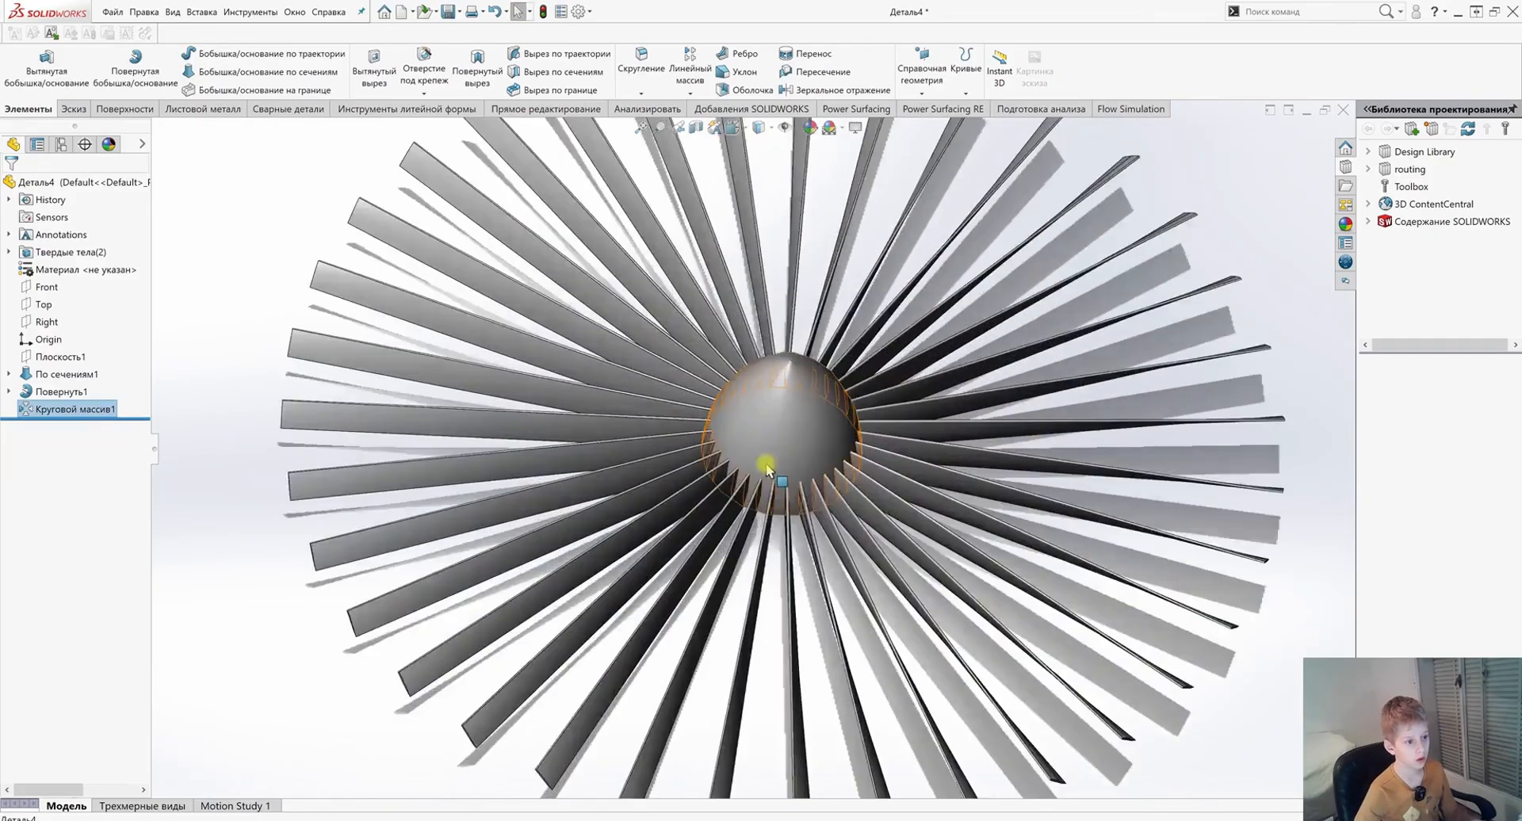
Step: Combine the original blade with the body of the hub and patterned blades into one solid, using the Add operation
scroll(689, 520, "down", 5)
scroll(646, 482, "up", 3)
scroll(645, 481, "up", 5)
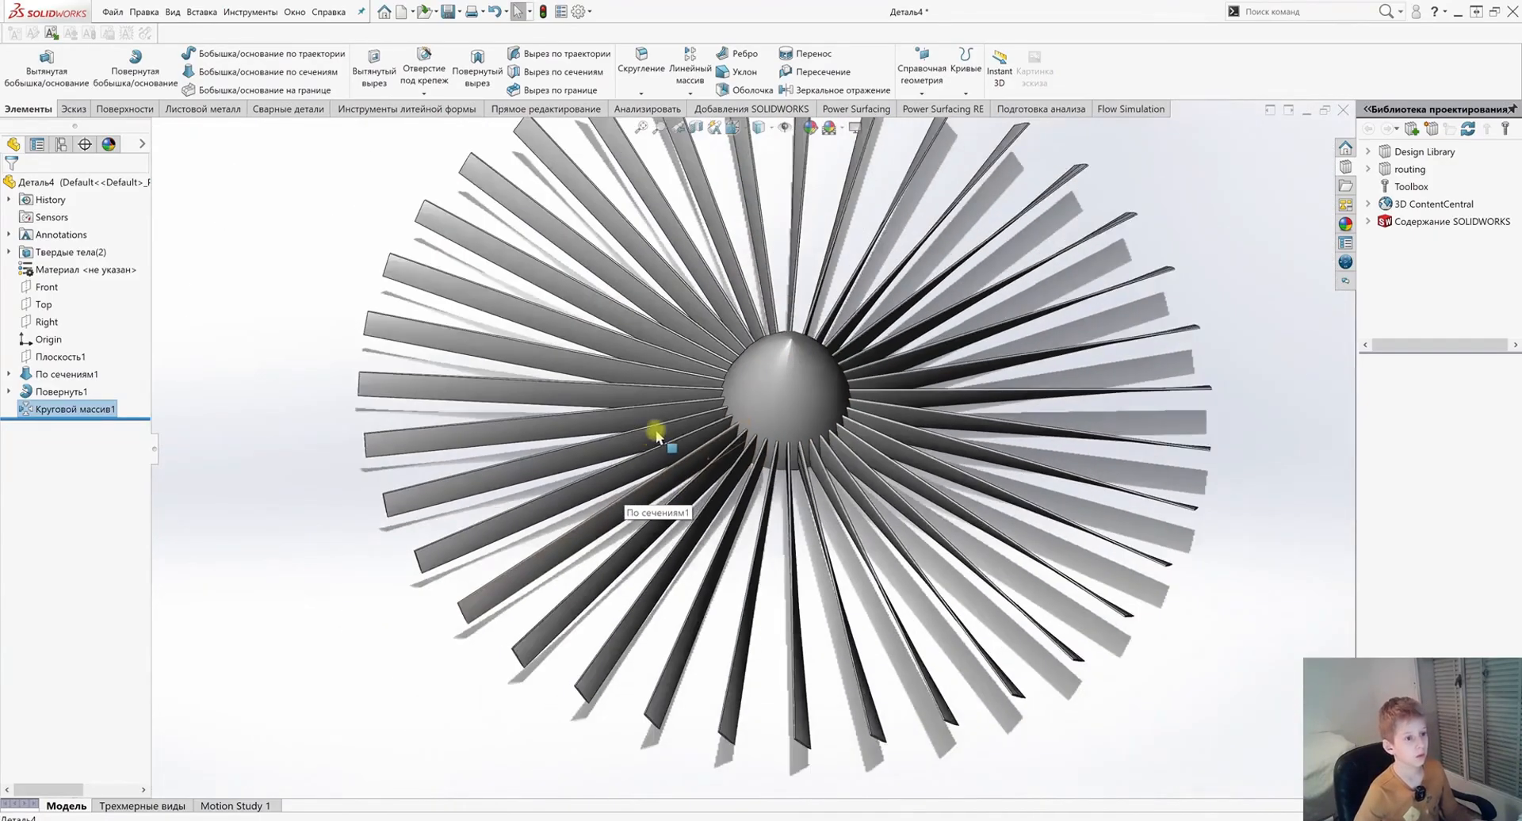
middle_click_drag(635, 354, 634, 285)
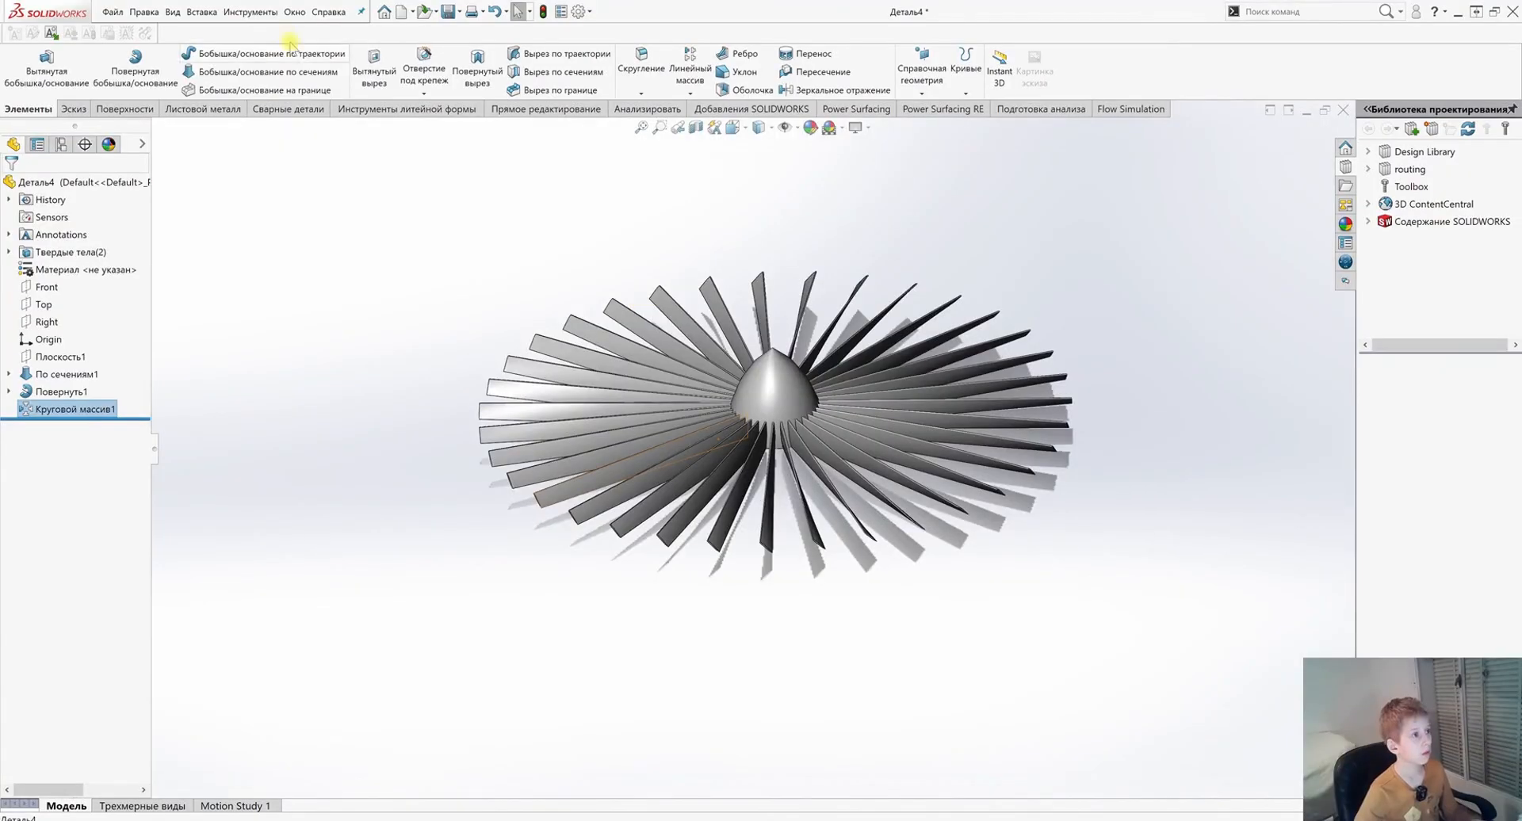
left_click(201, 13)
mouse_move(270, 68)
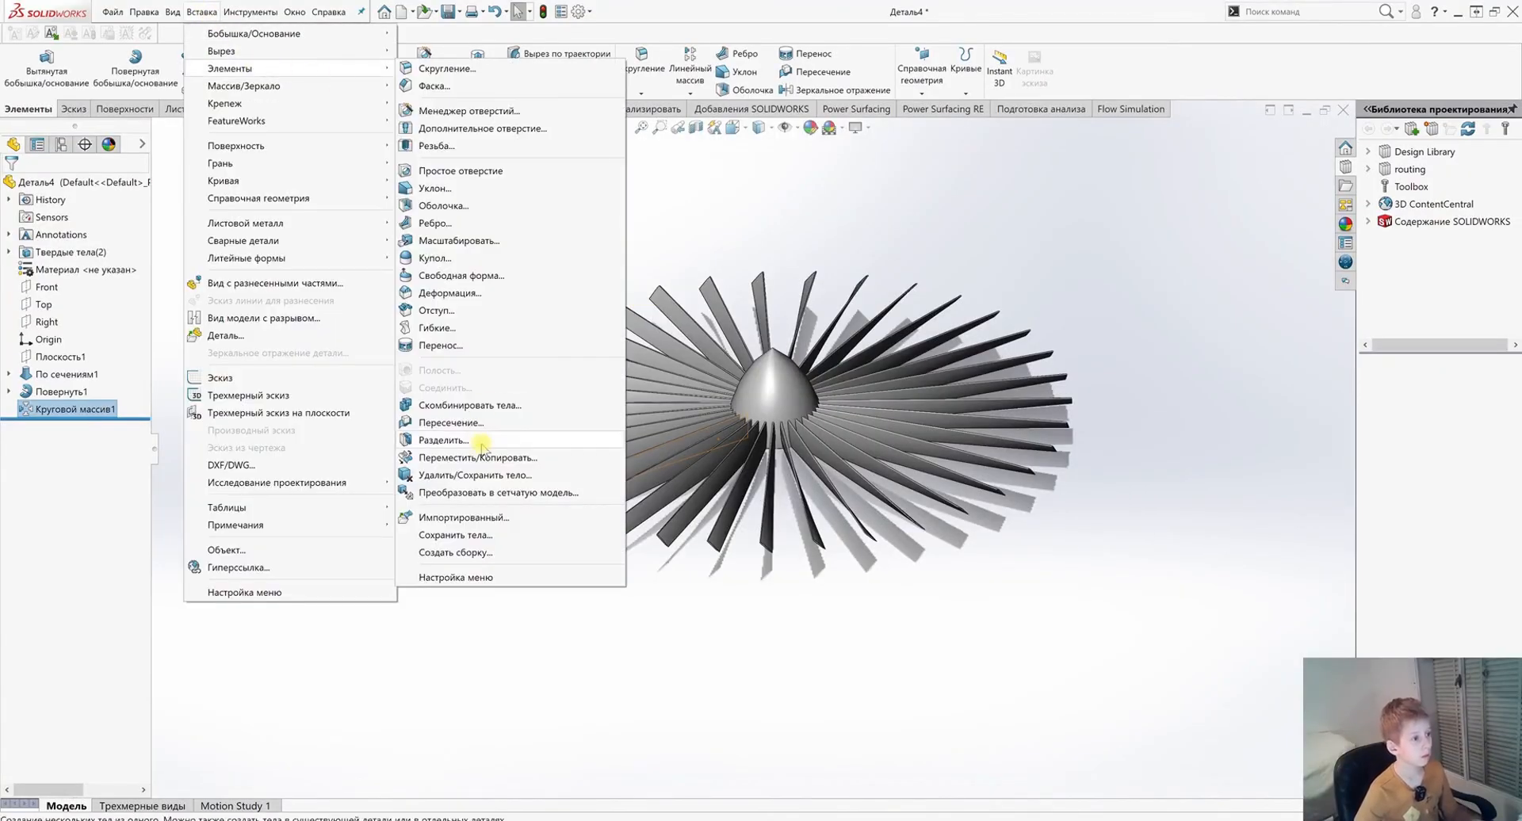
left_click(485, 405)
scroll(727, 426, "down", 3)
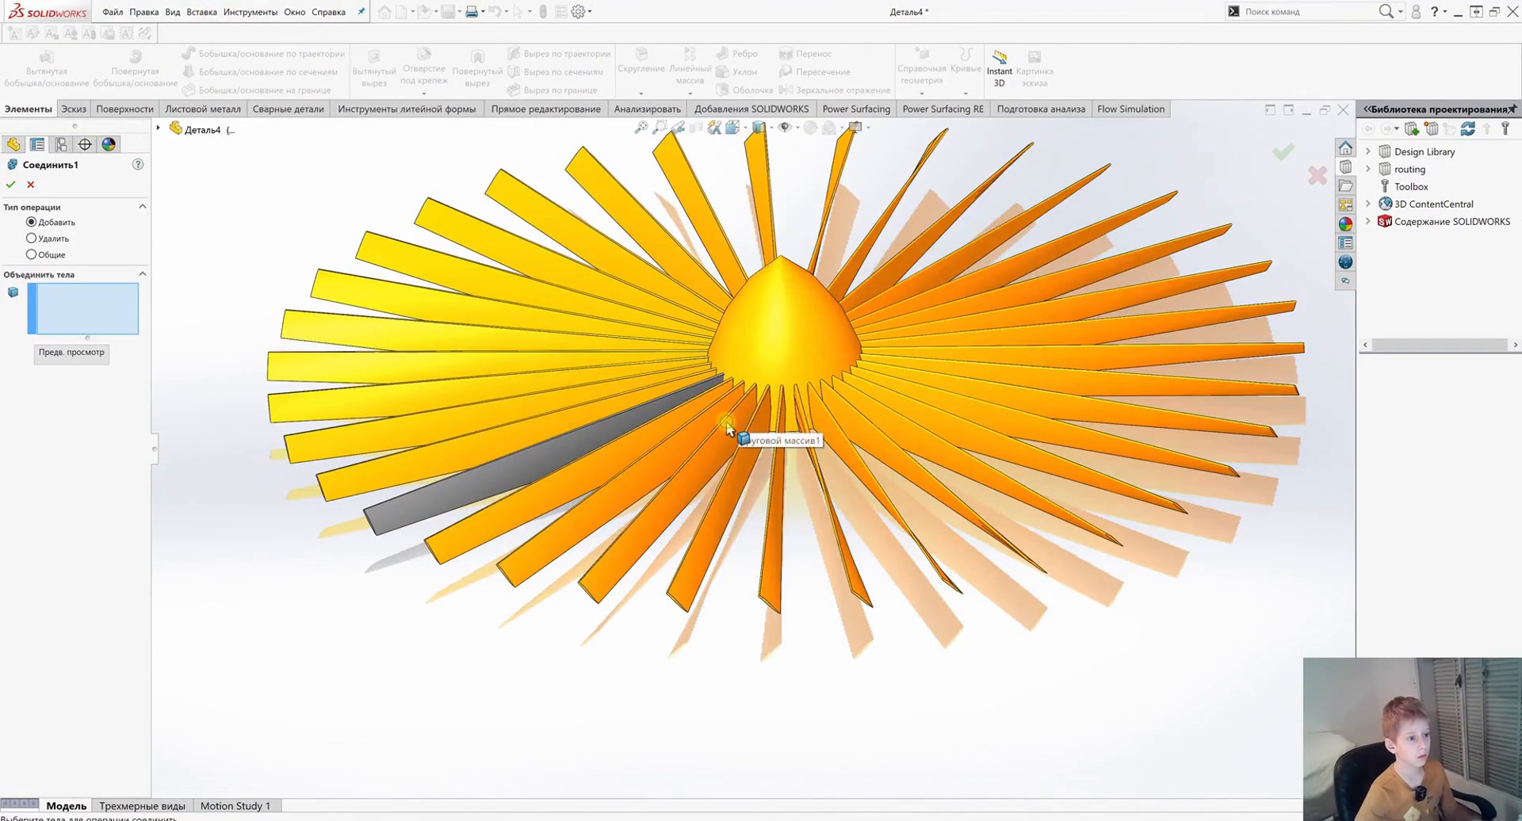
left_click(728, 425)
left_click(672, 401)
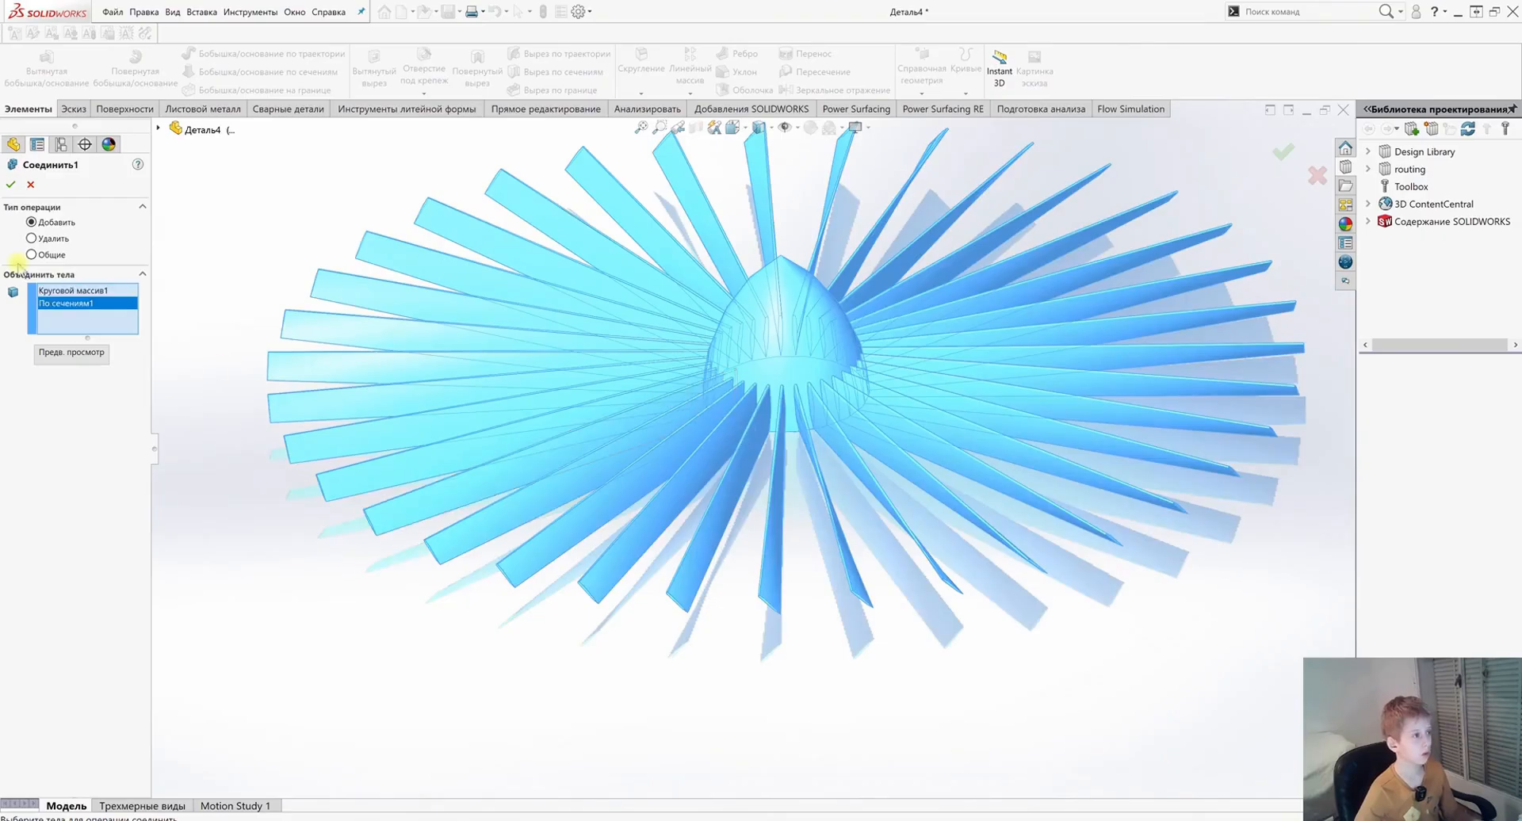
left_click(12, 187)
scroll(761, 397, "up", 3)
middle_click_drag(761, 397, 817, 630)
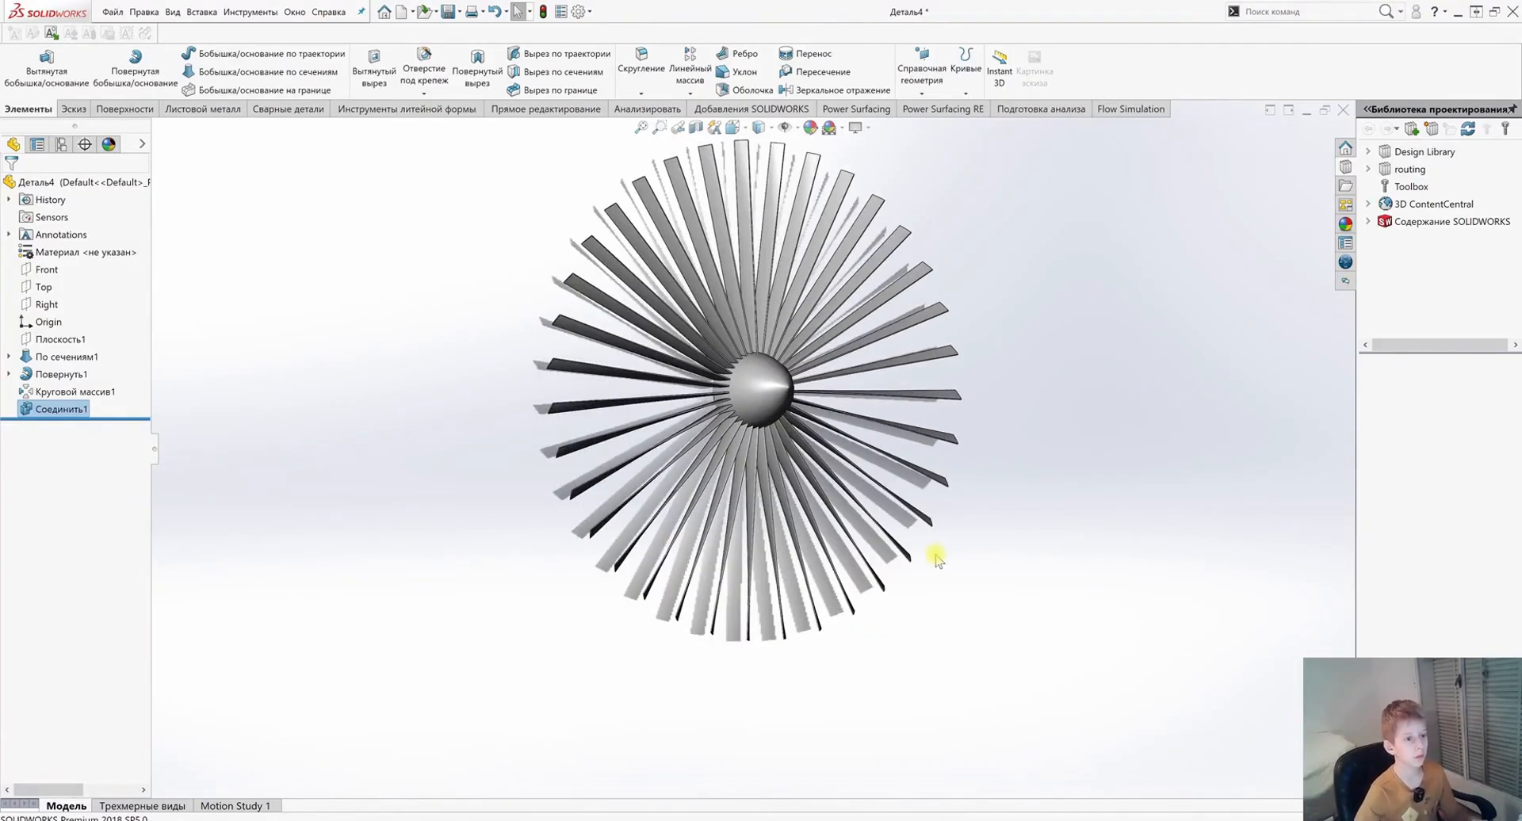